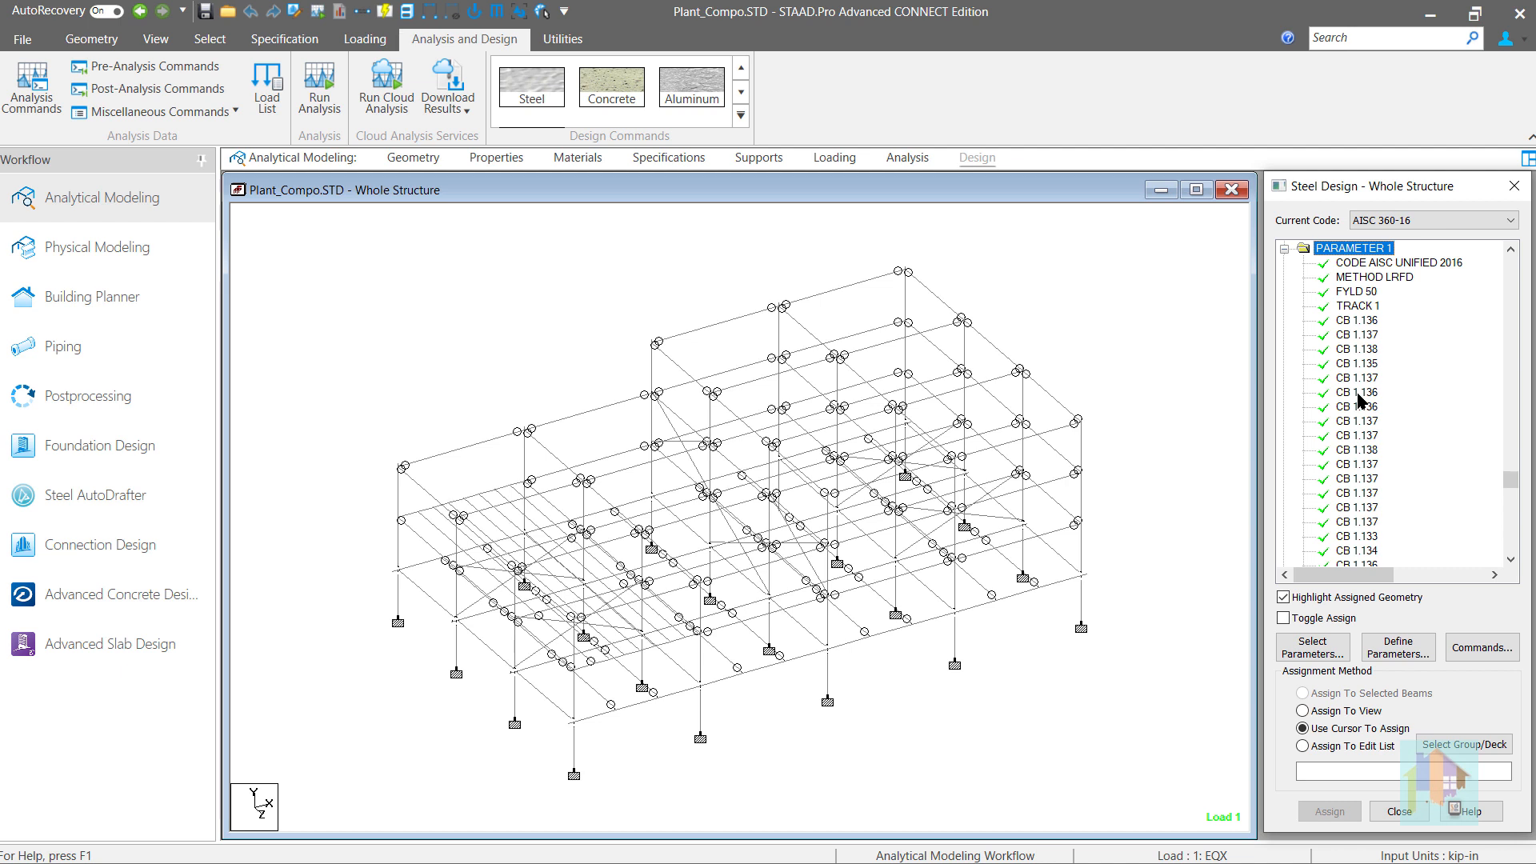
left_click(1357, 394)
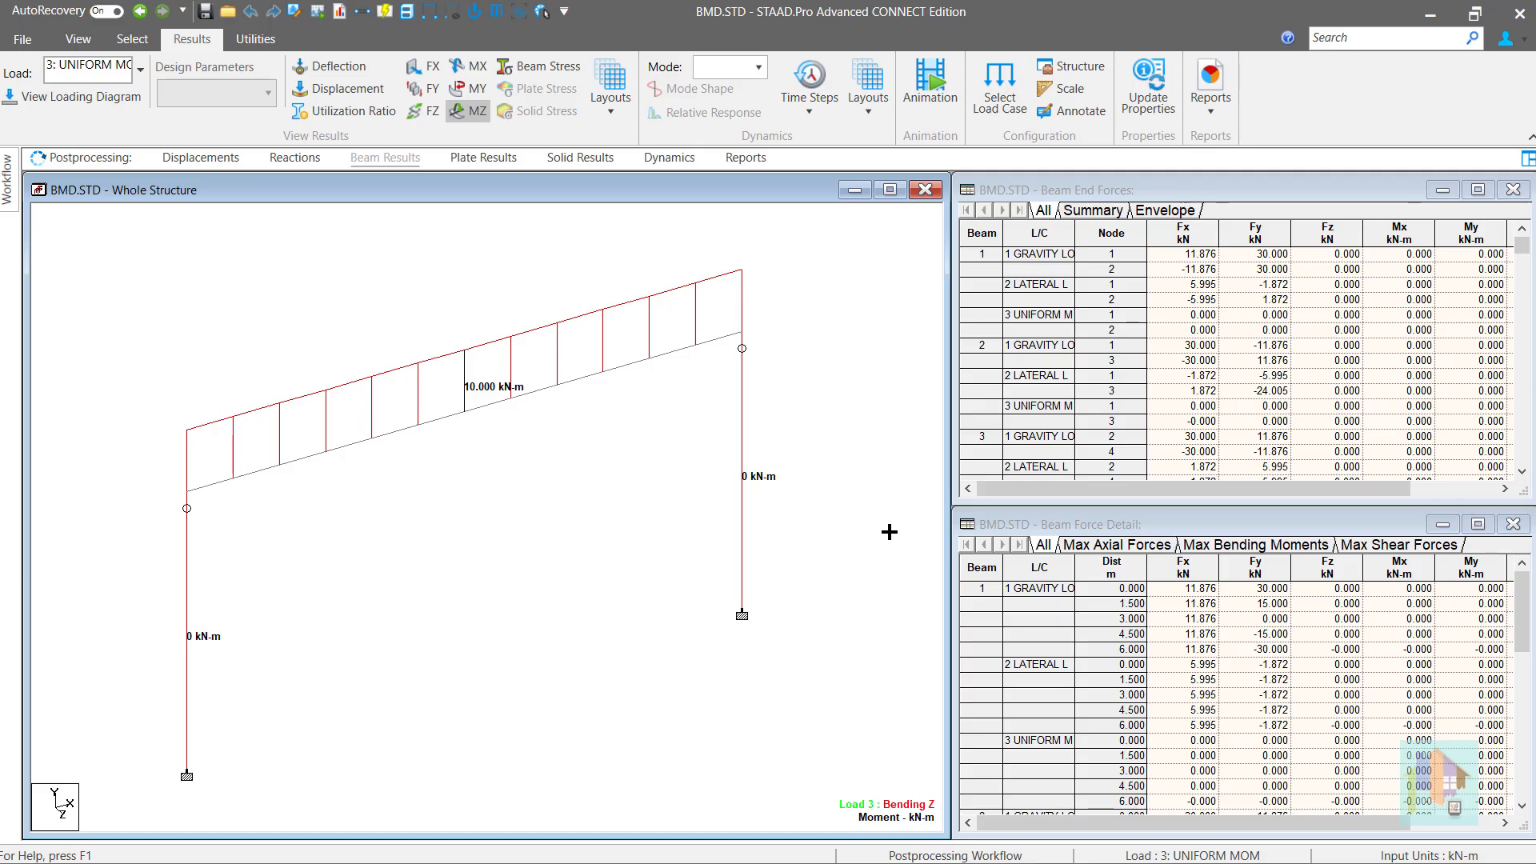
Step: Overlay the loading diagram on the BMD frame's Z bending moments and display load case 1: GRAVITY LOAD
left_click(122, 107)
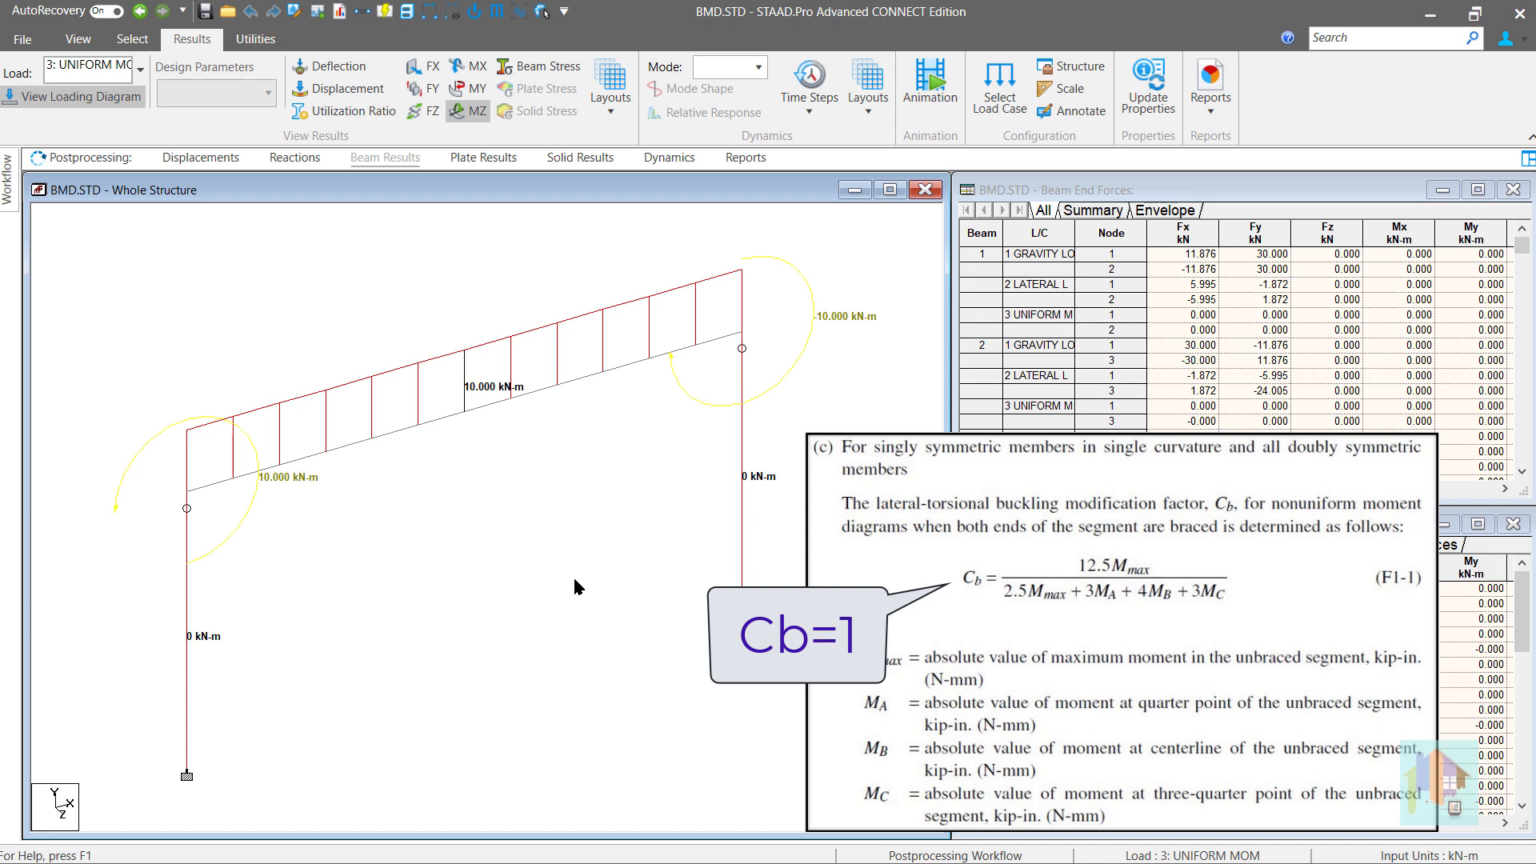
left_click(141, 70)
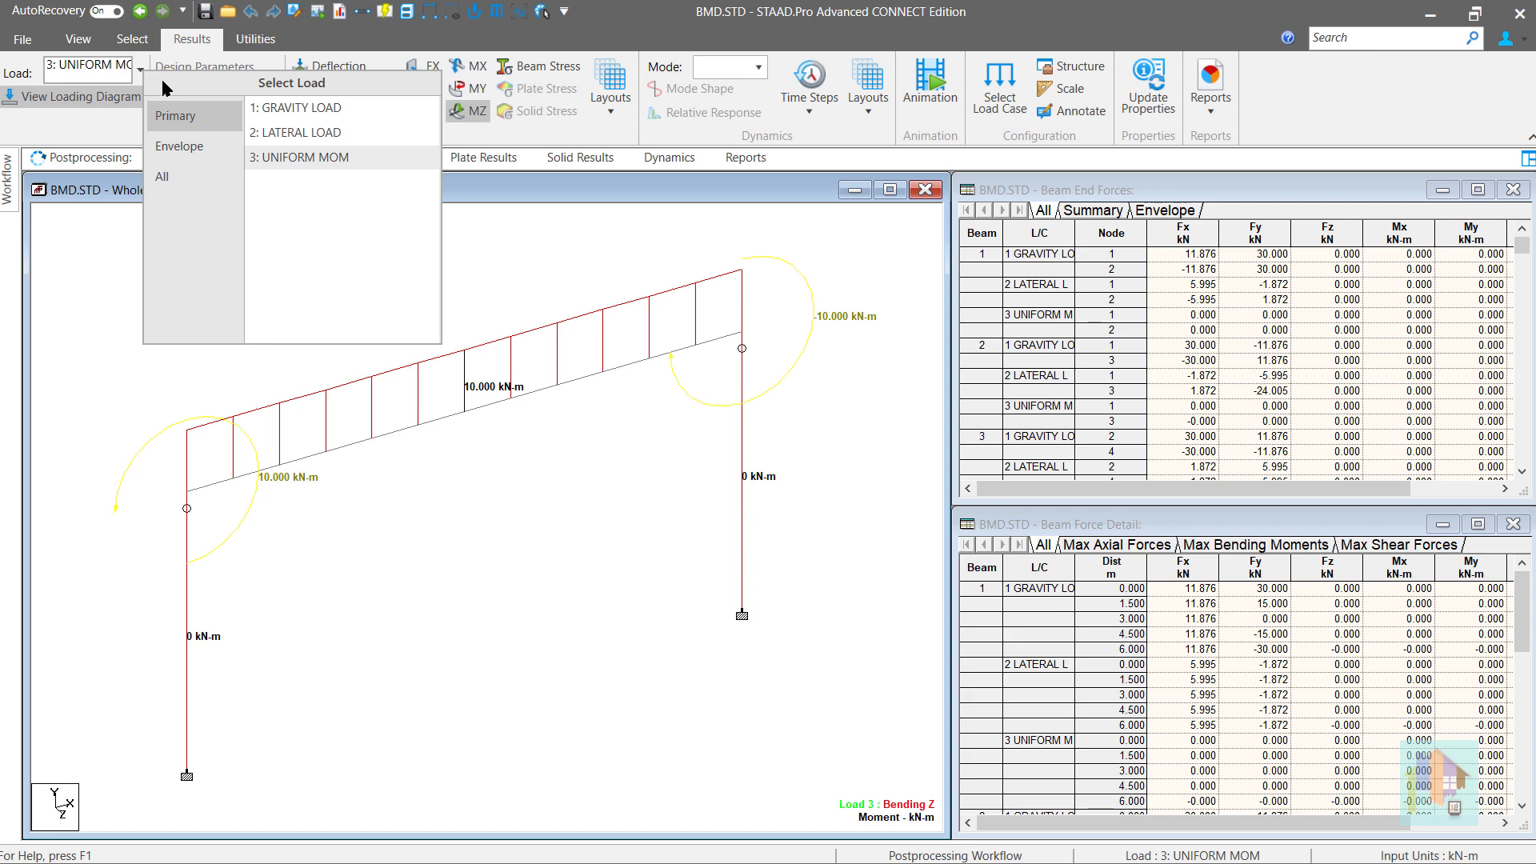
left_click(323, 111)
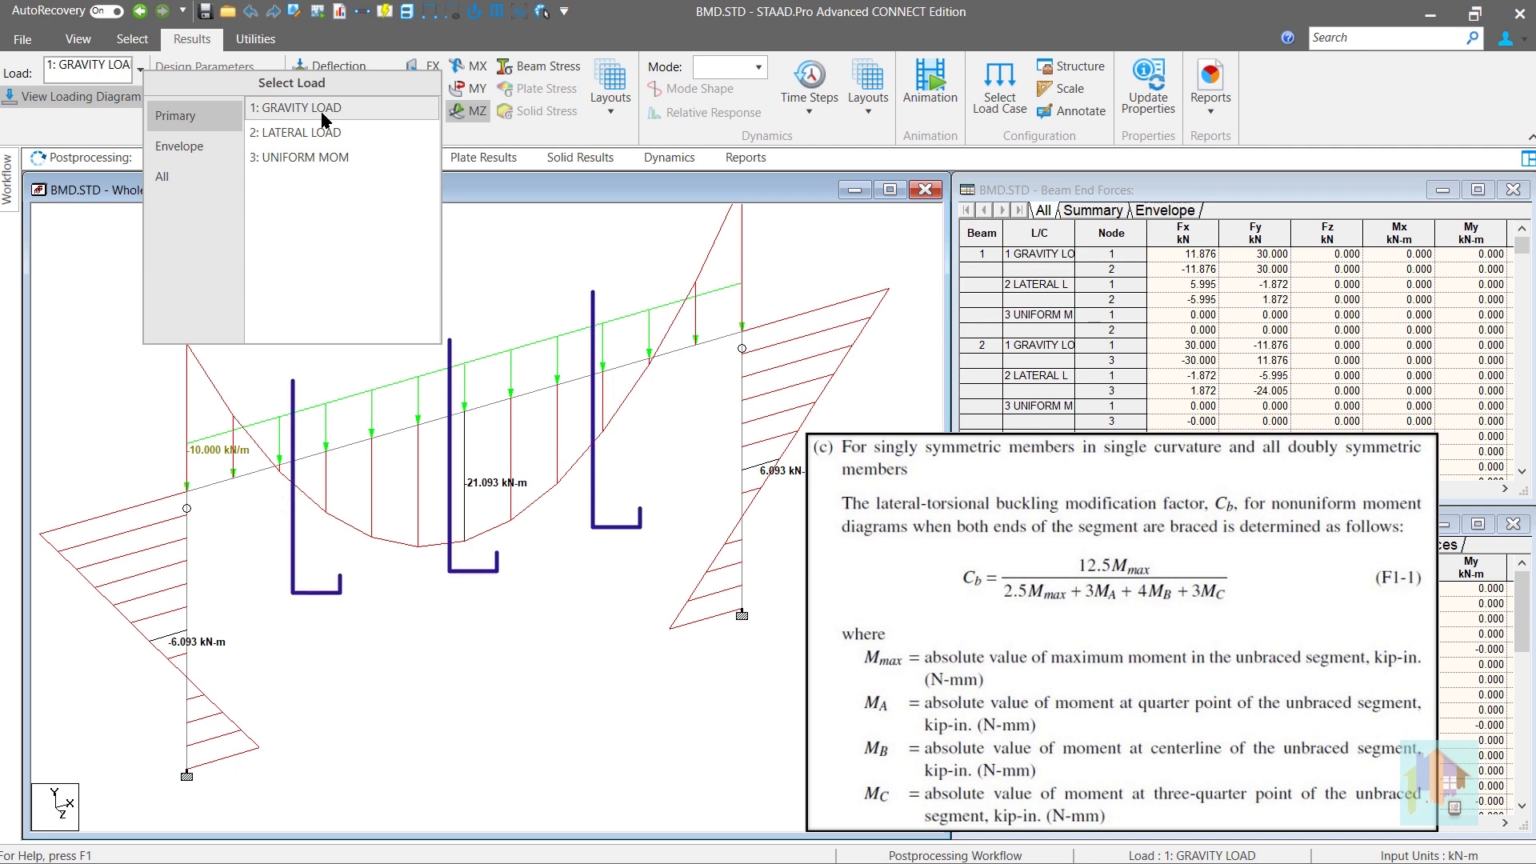
left_click(478, 186)
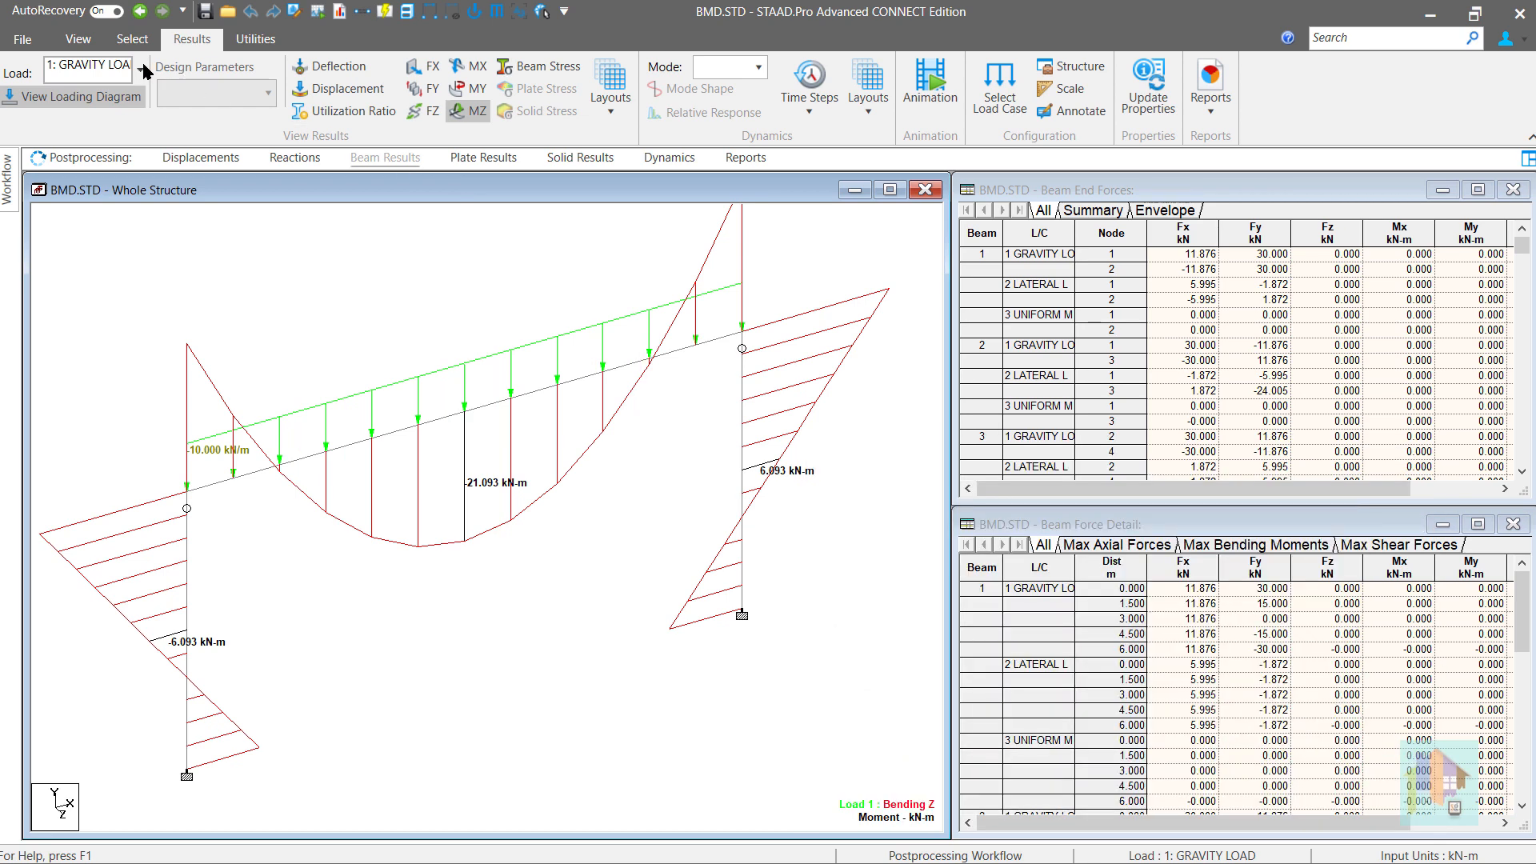
Step: Display the BMD frame's Z bending moment diagram for load case 2: LATERAL LOAD
left_click(141, 69)
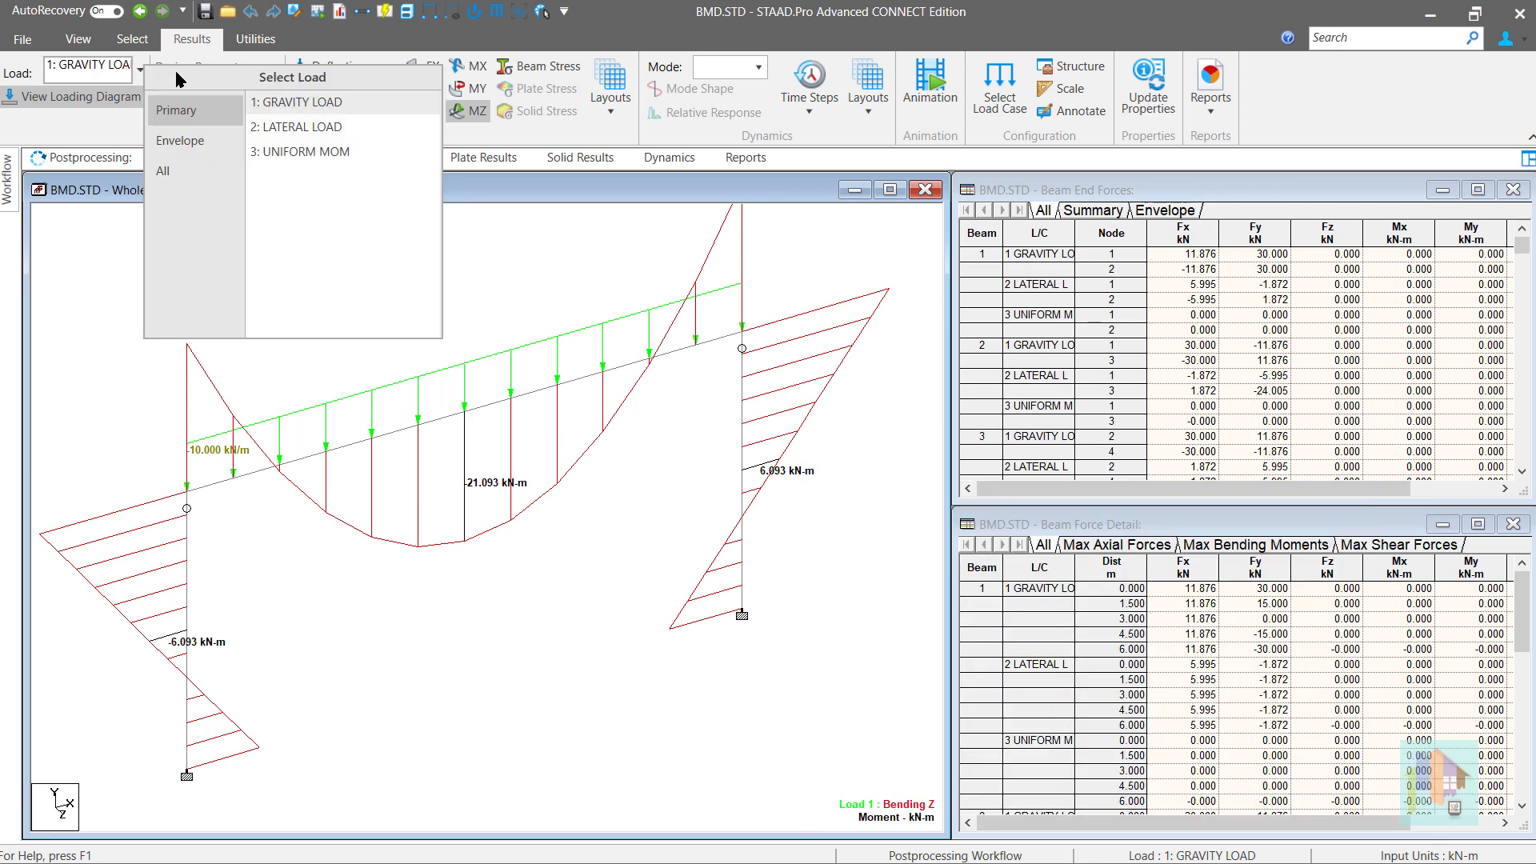
left_click(282, 127)
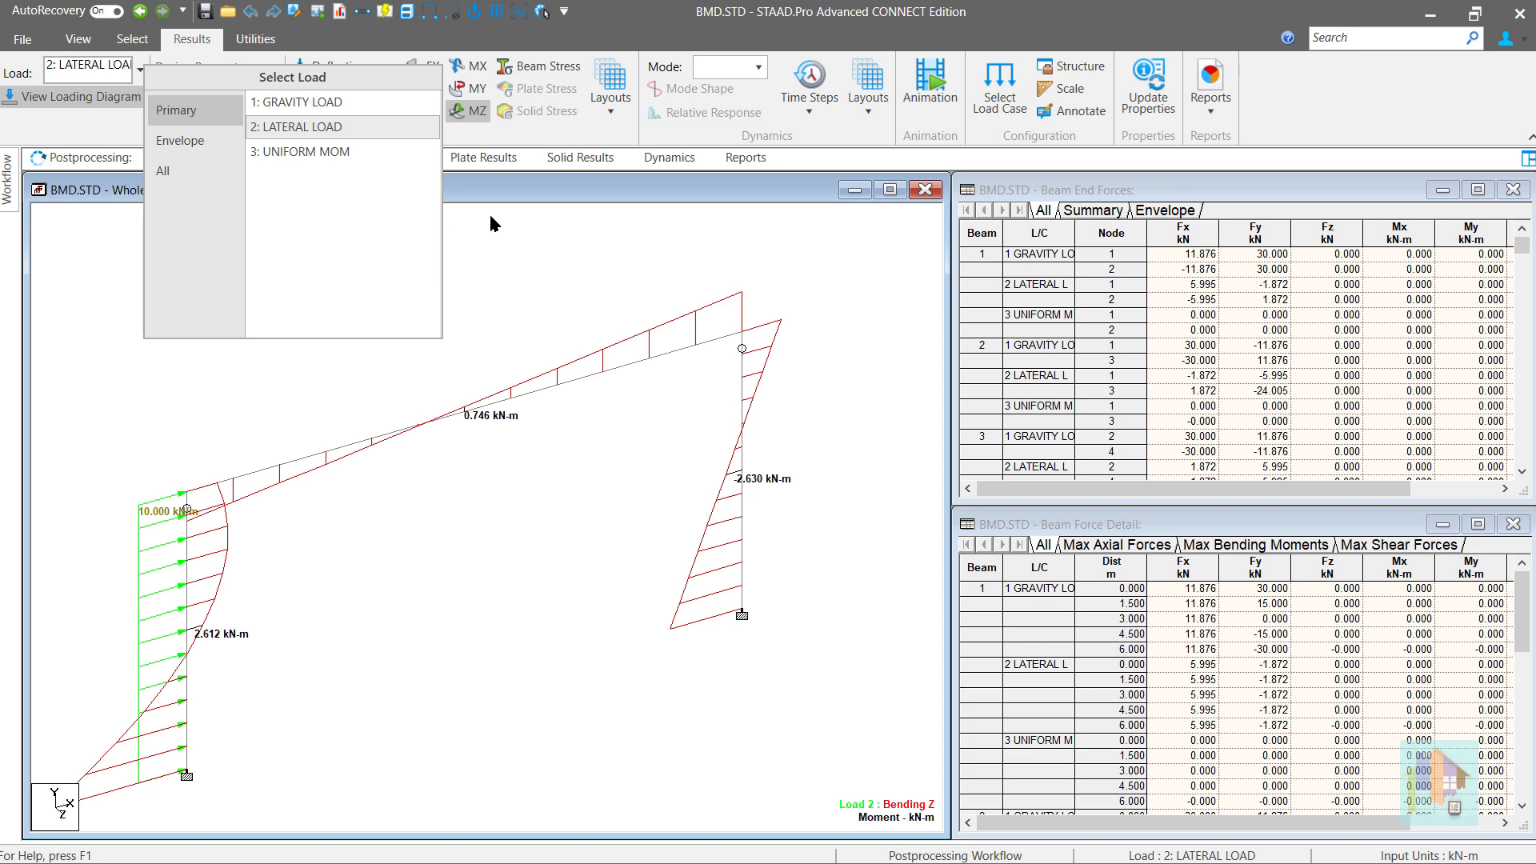
left_click(505, 187)
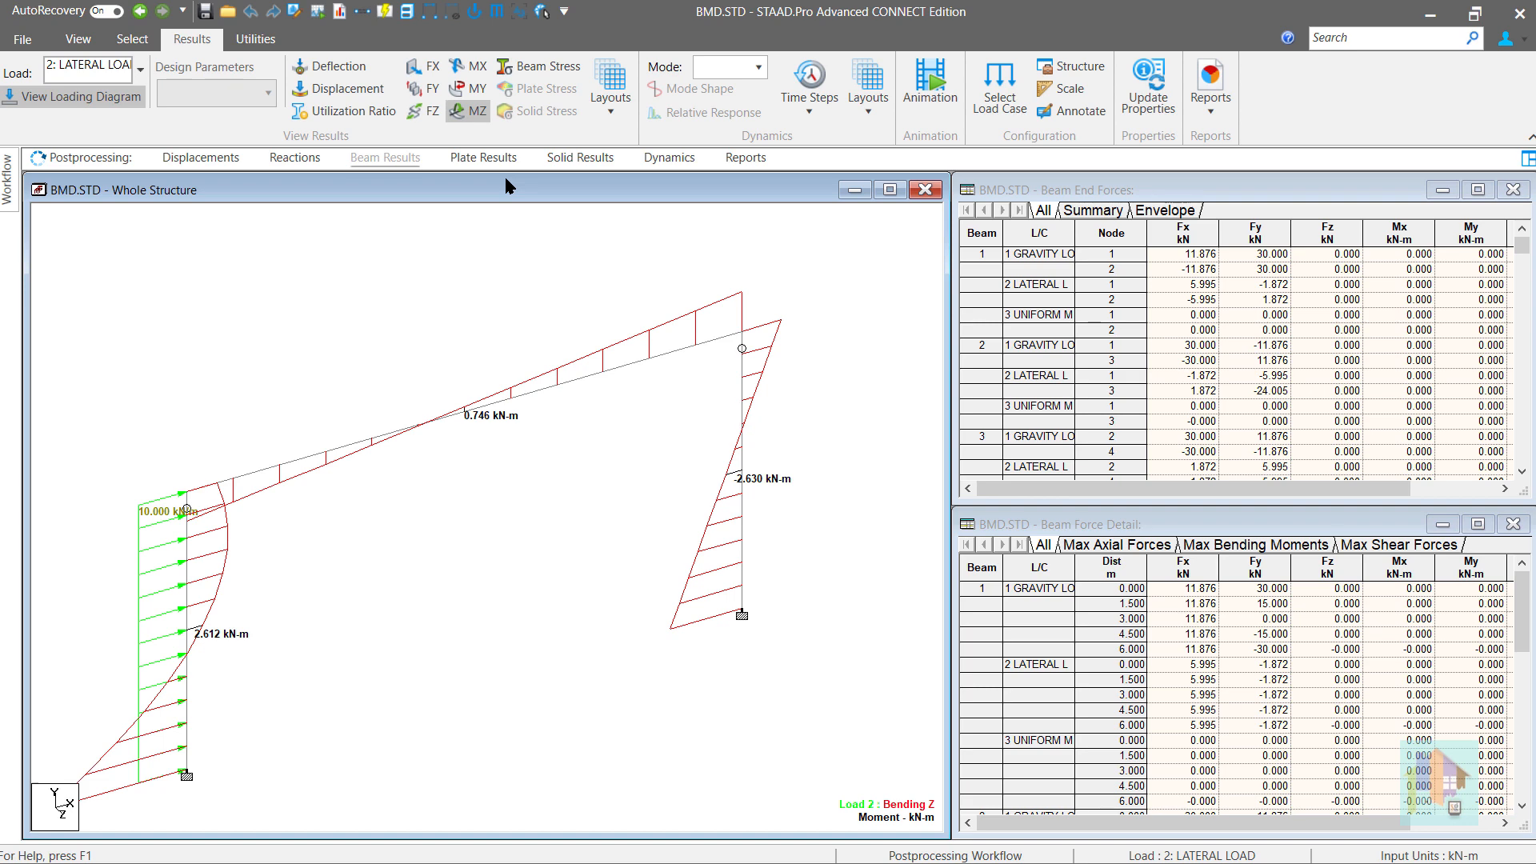
Step: Compare the frame's bending moment diagrams by cycling through the gravity, uniform moment and lateral load cases
left_click(140, 70)
left_click(280, 106)
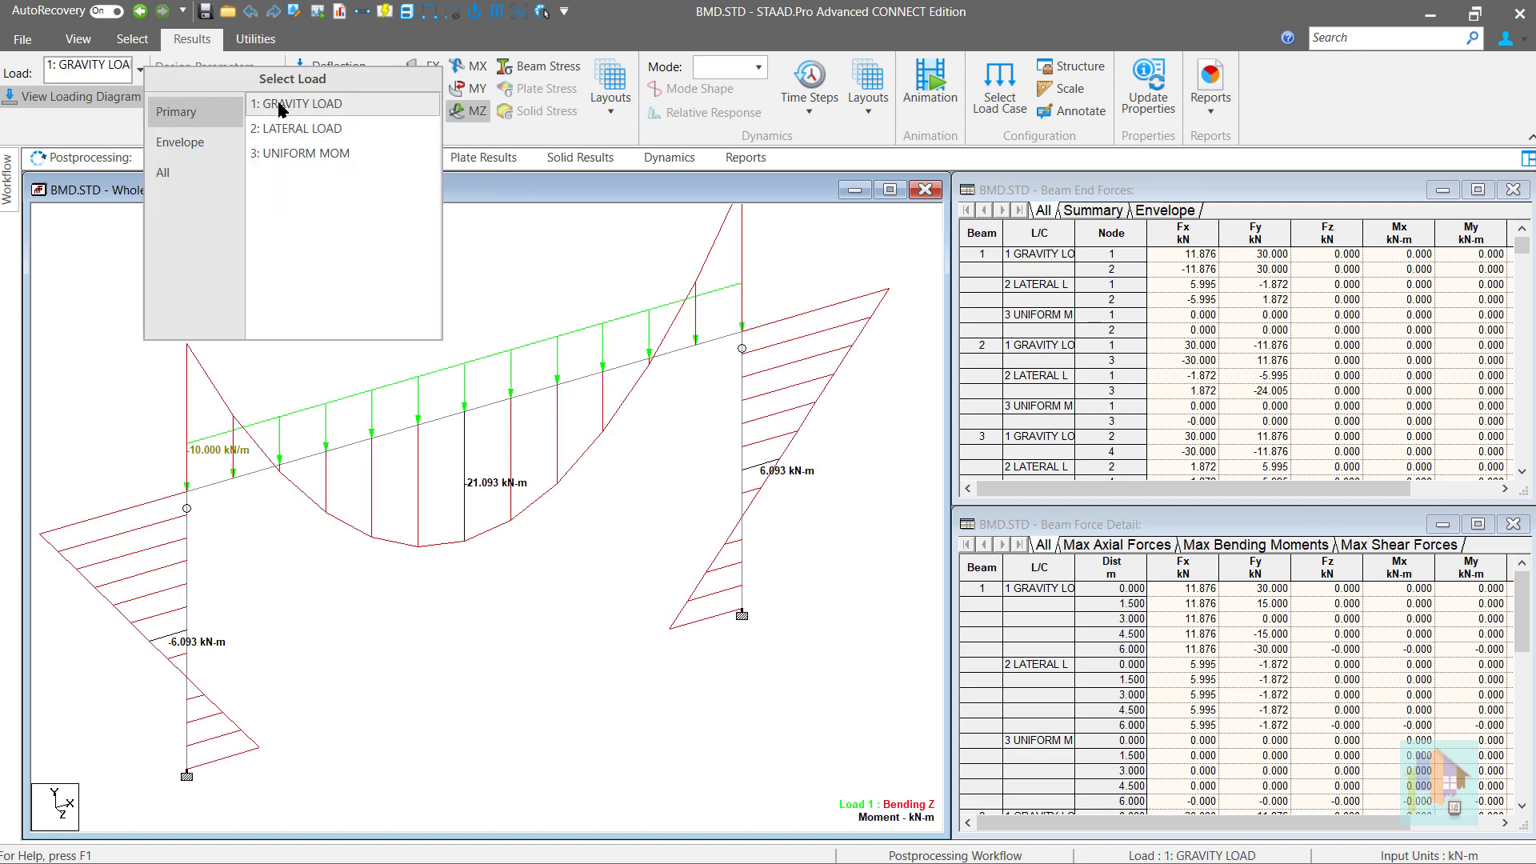
left_click(290, 155)
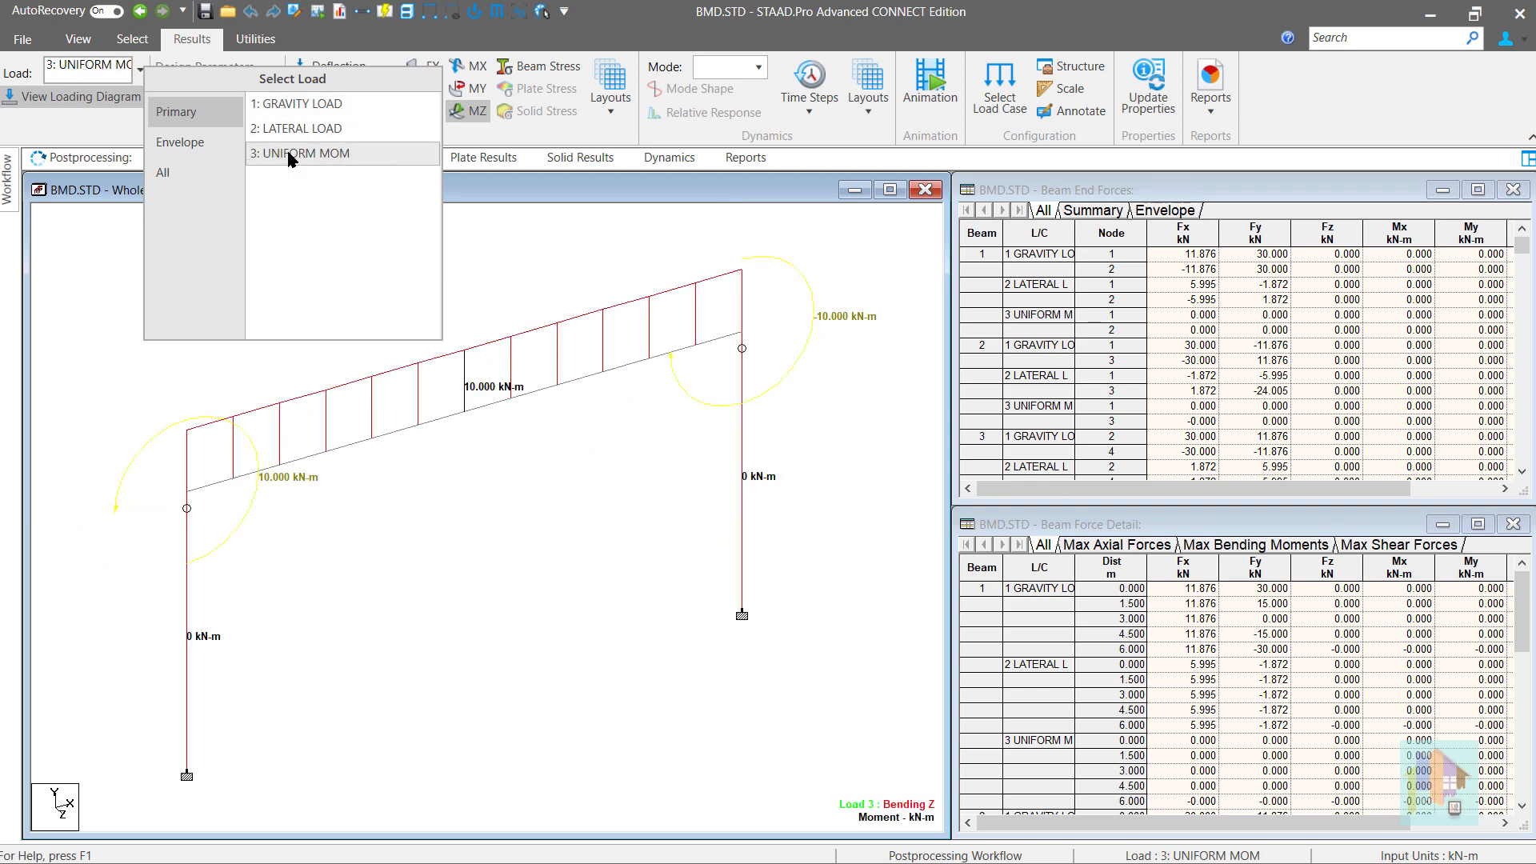
left_click(292, 128)
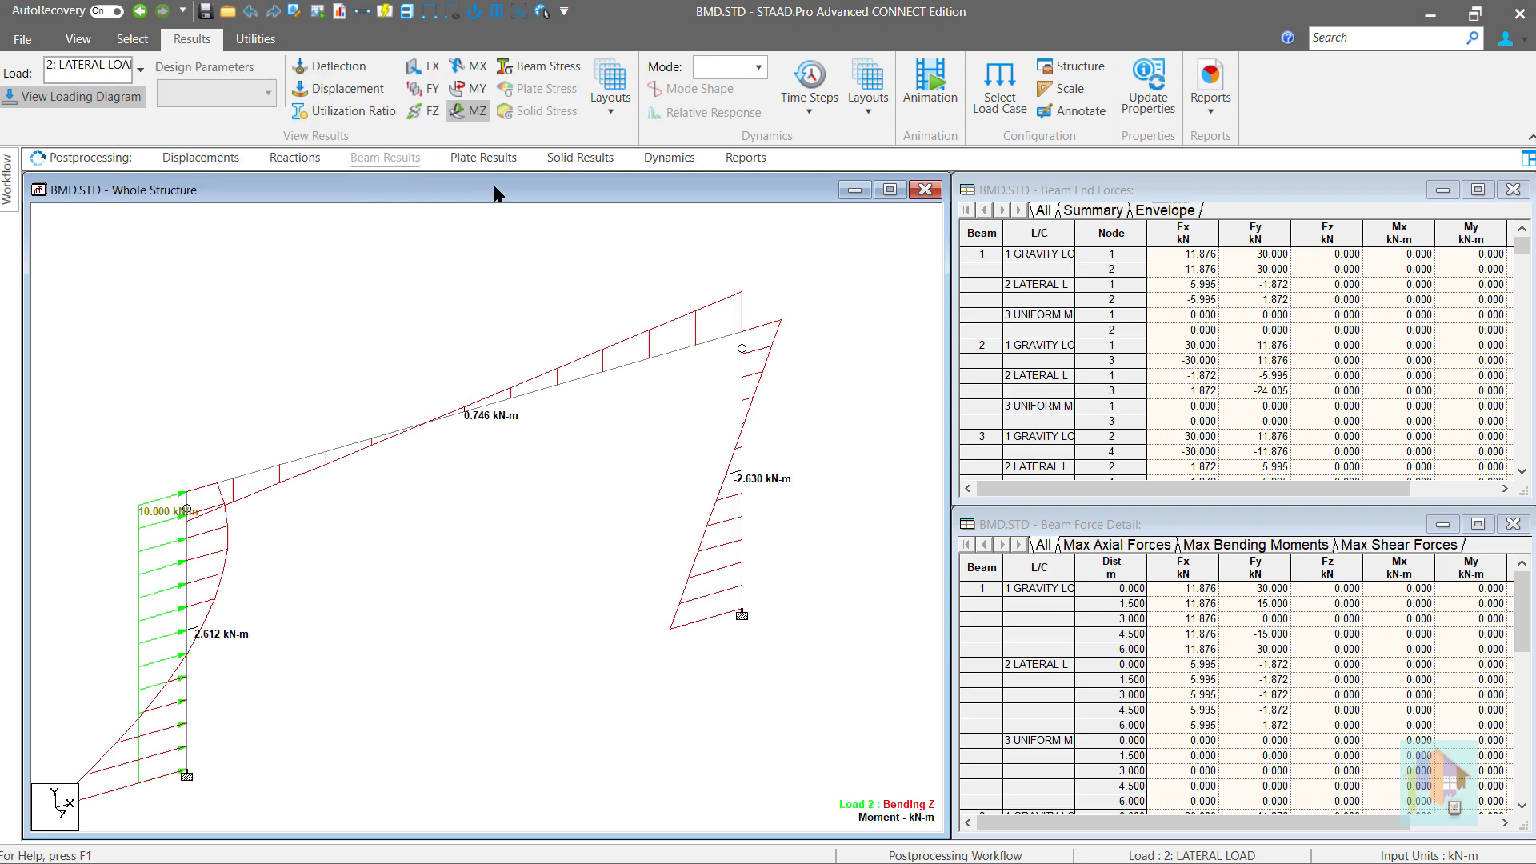
Step: Switch to Analytical Modeling and expand PARAMETER 1 in the steel design commands of Plant_Compo.STD
mouse_move(10, 184)
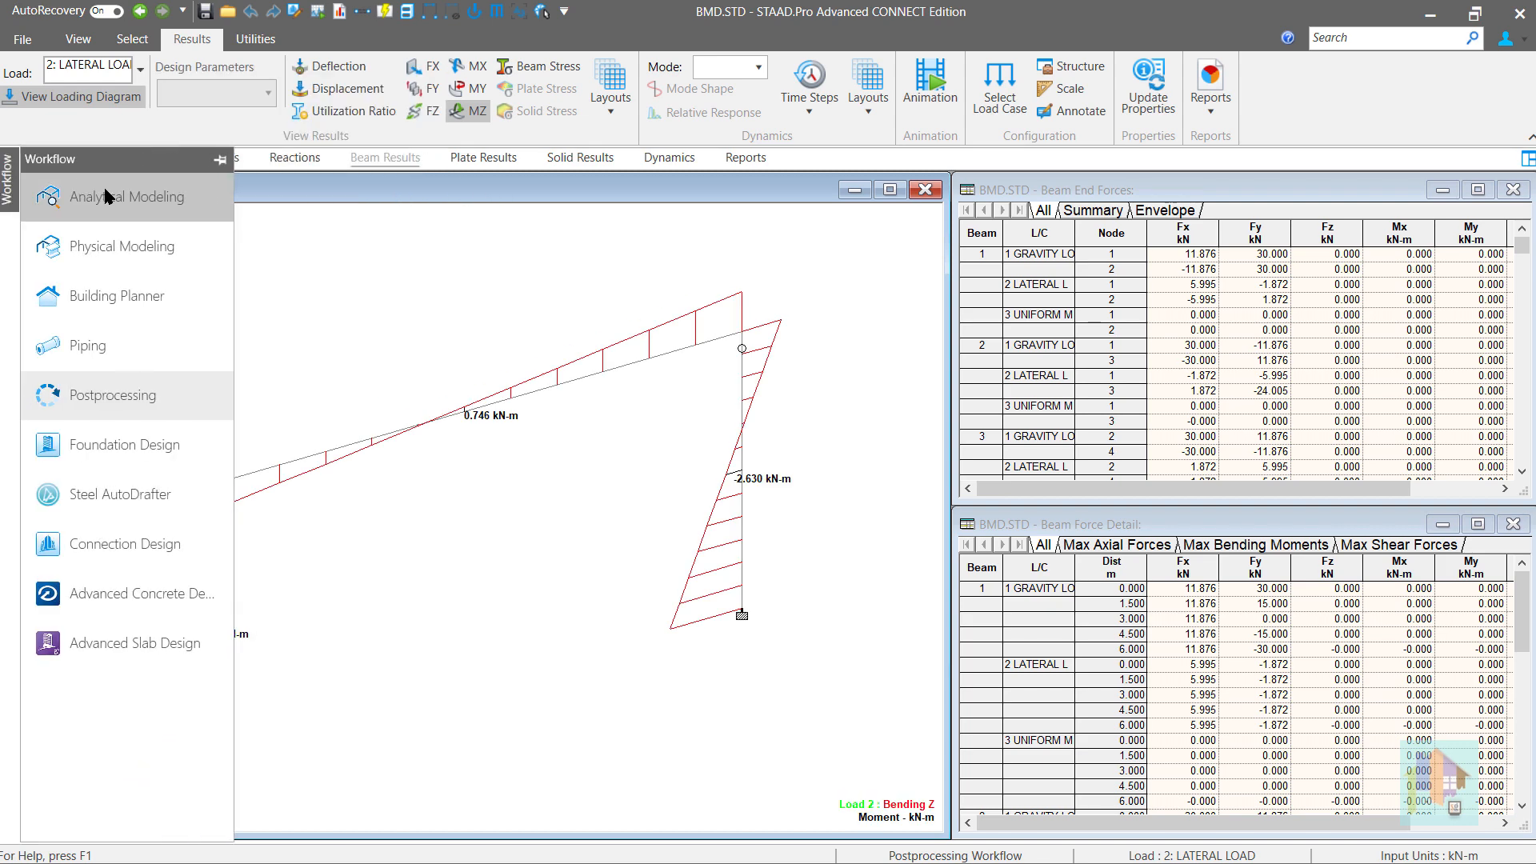
left_click(90, 200)
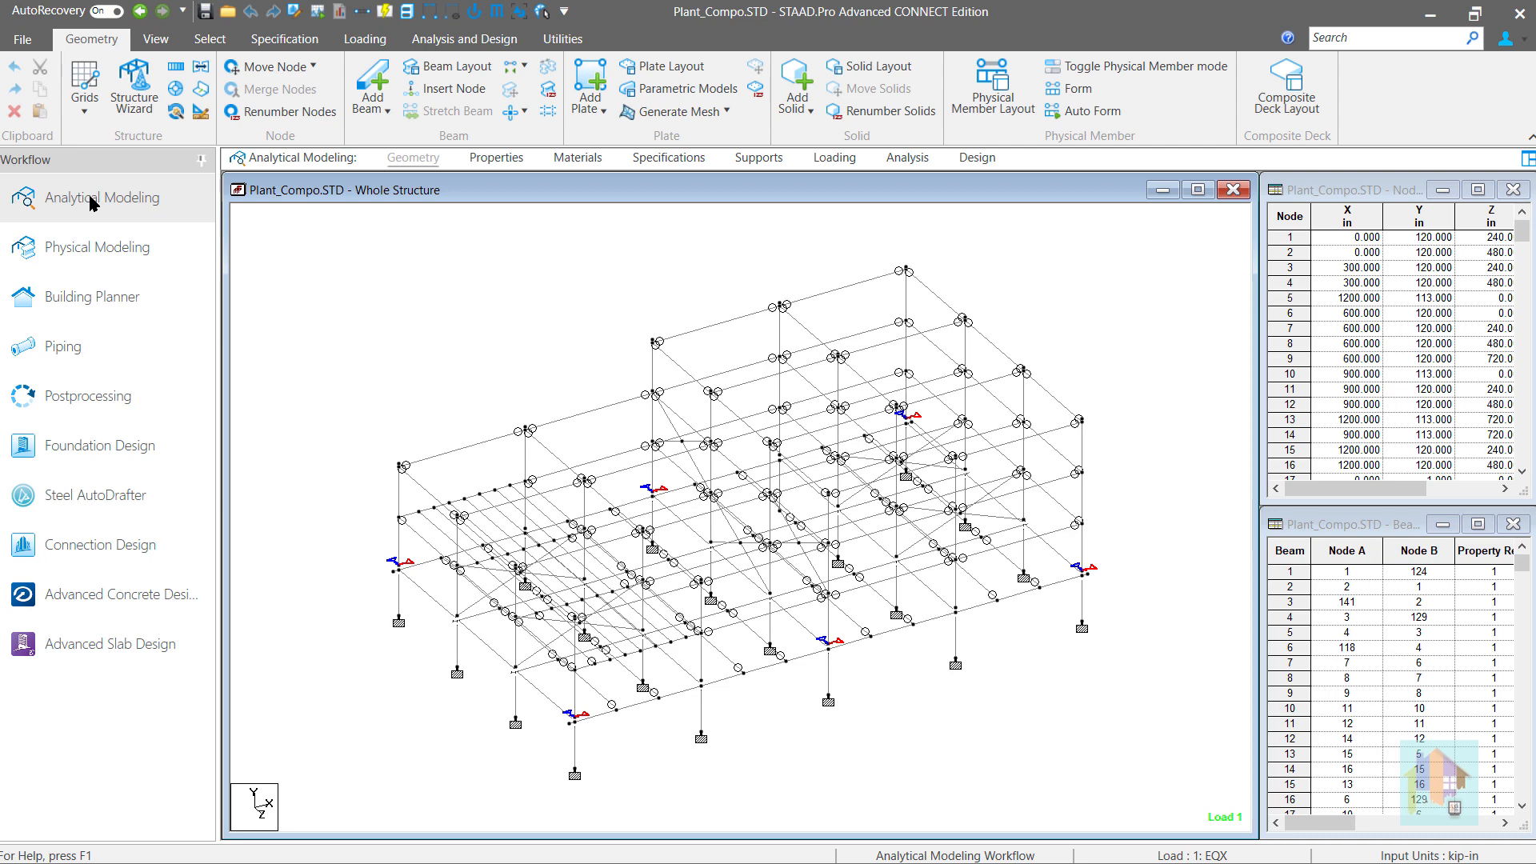
left_click(977, 157)
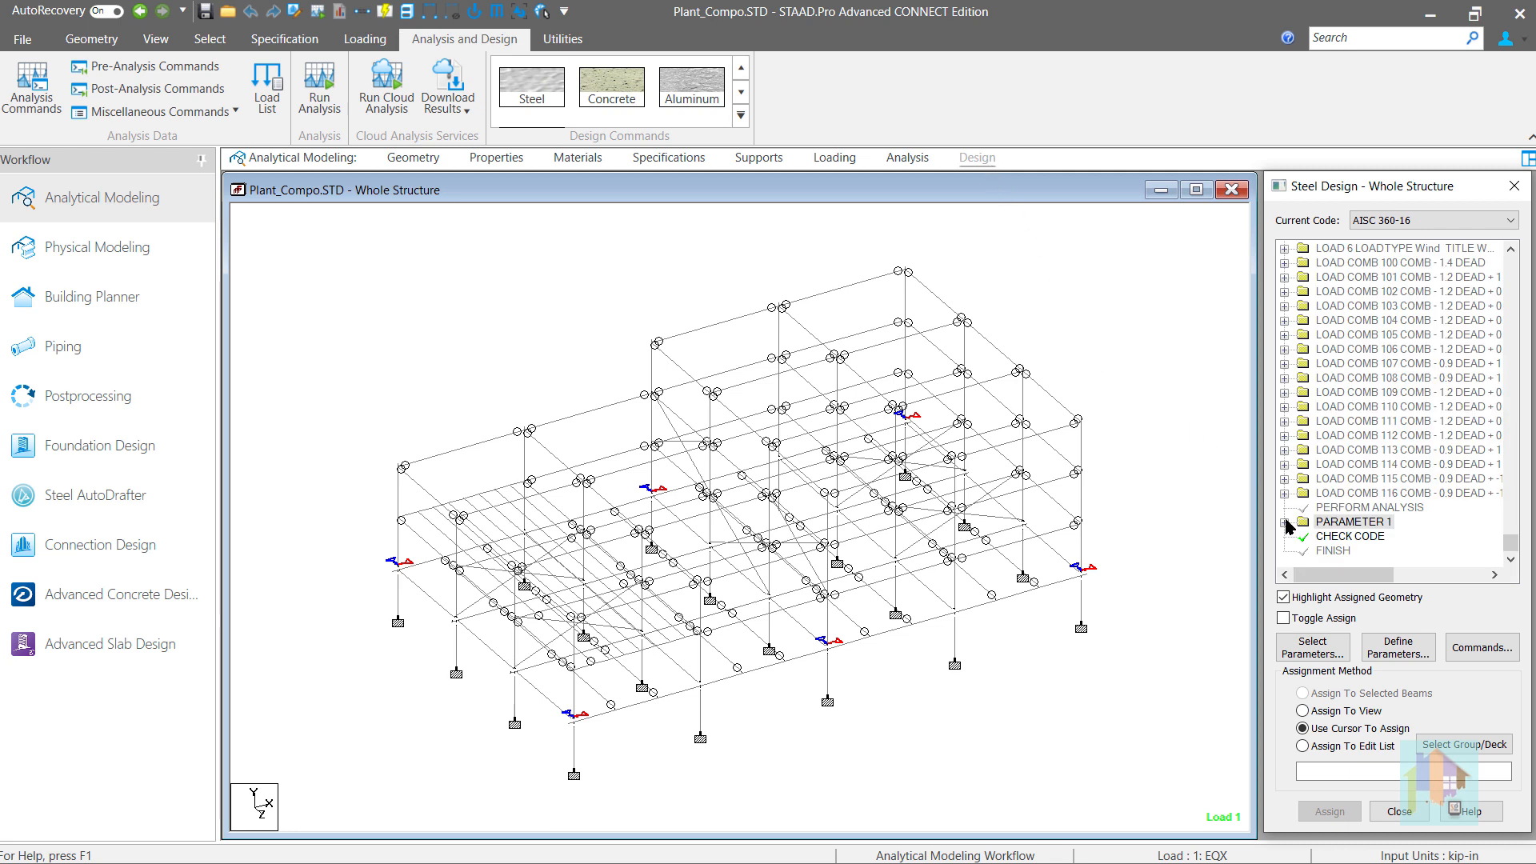
left_click(1285, 522)
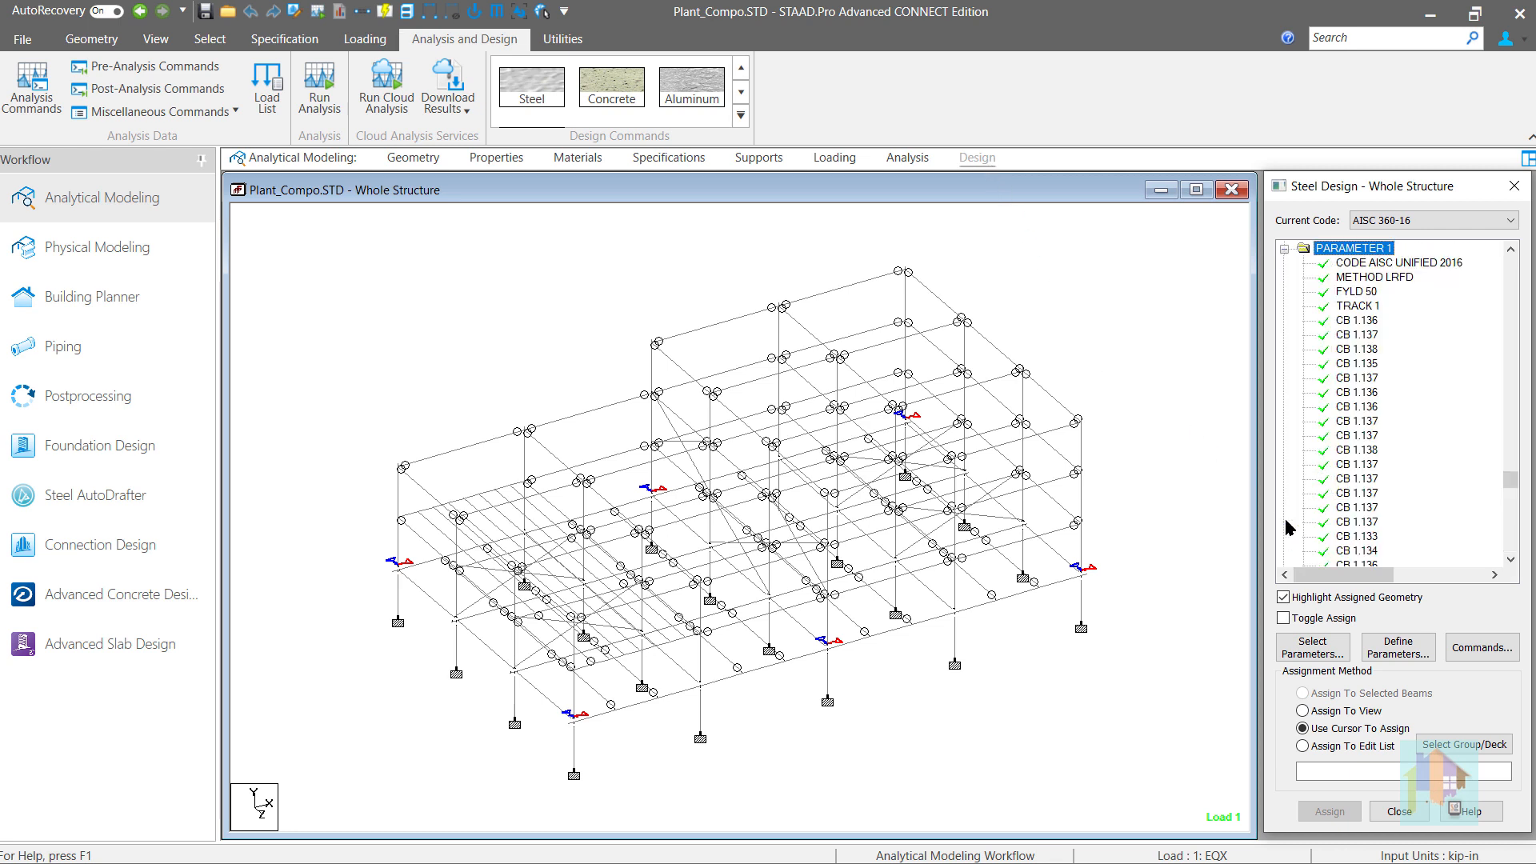
Step: Try a CB value of 0 in the design parameter definitions and close them without adding it
left_click(1399, 647)
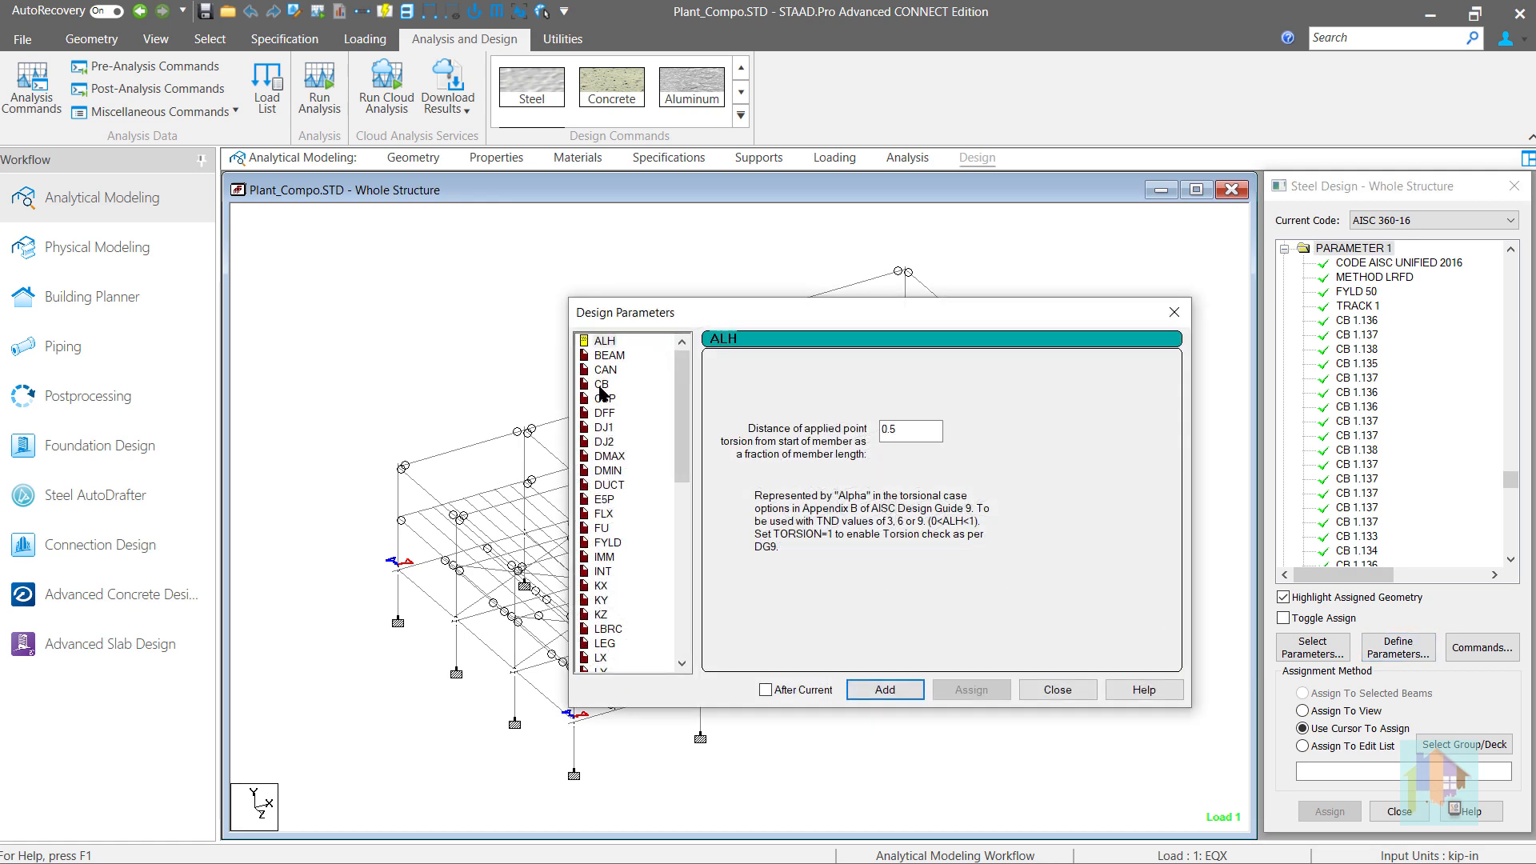
left_click(602, 385)
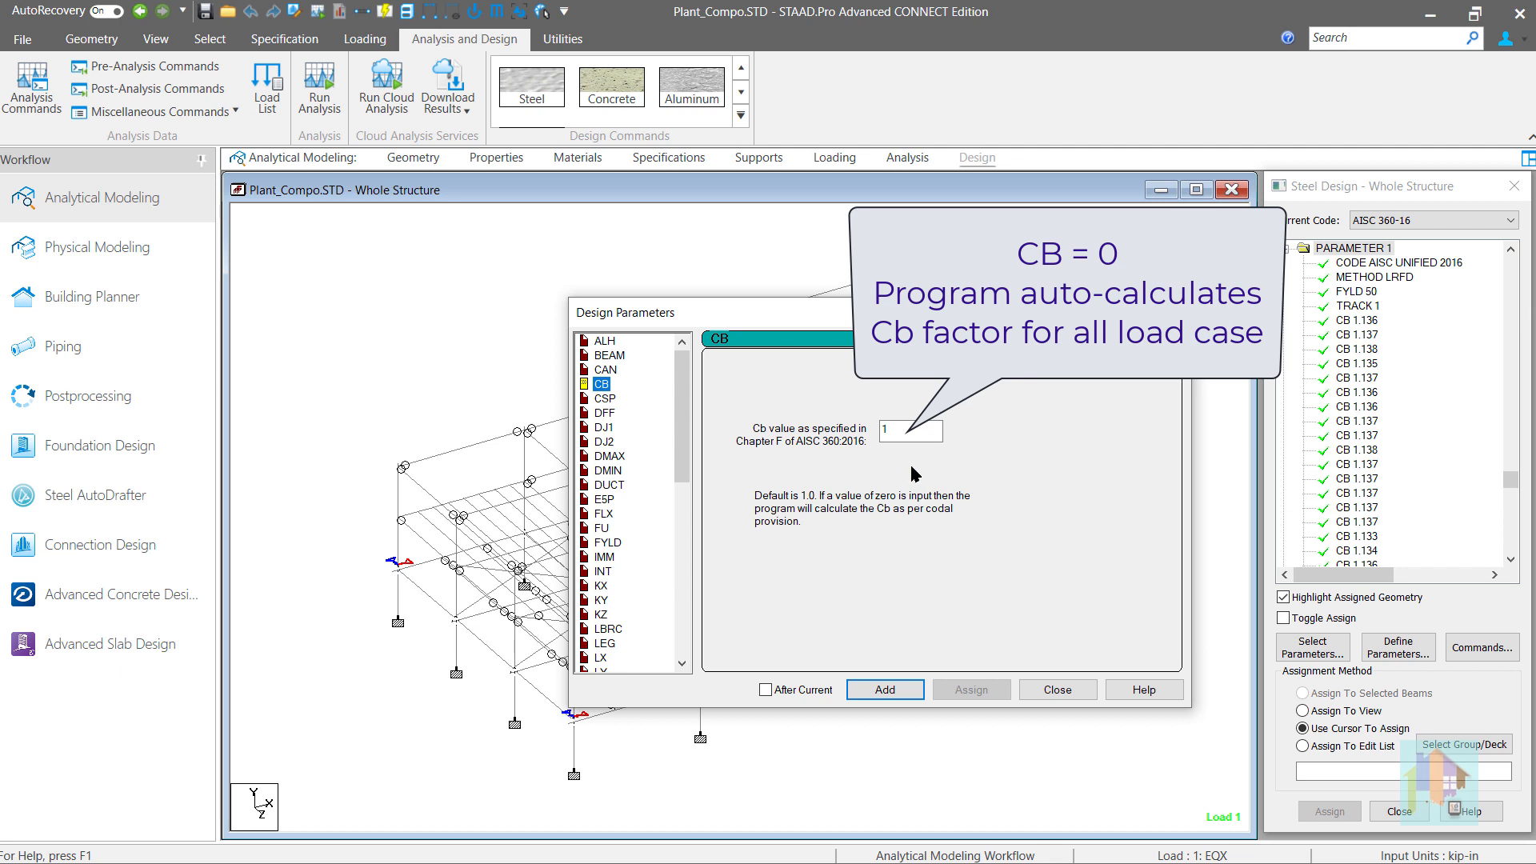
double_click(895, 430)
type("0")
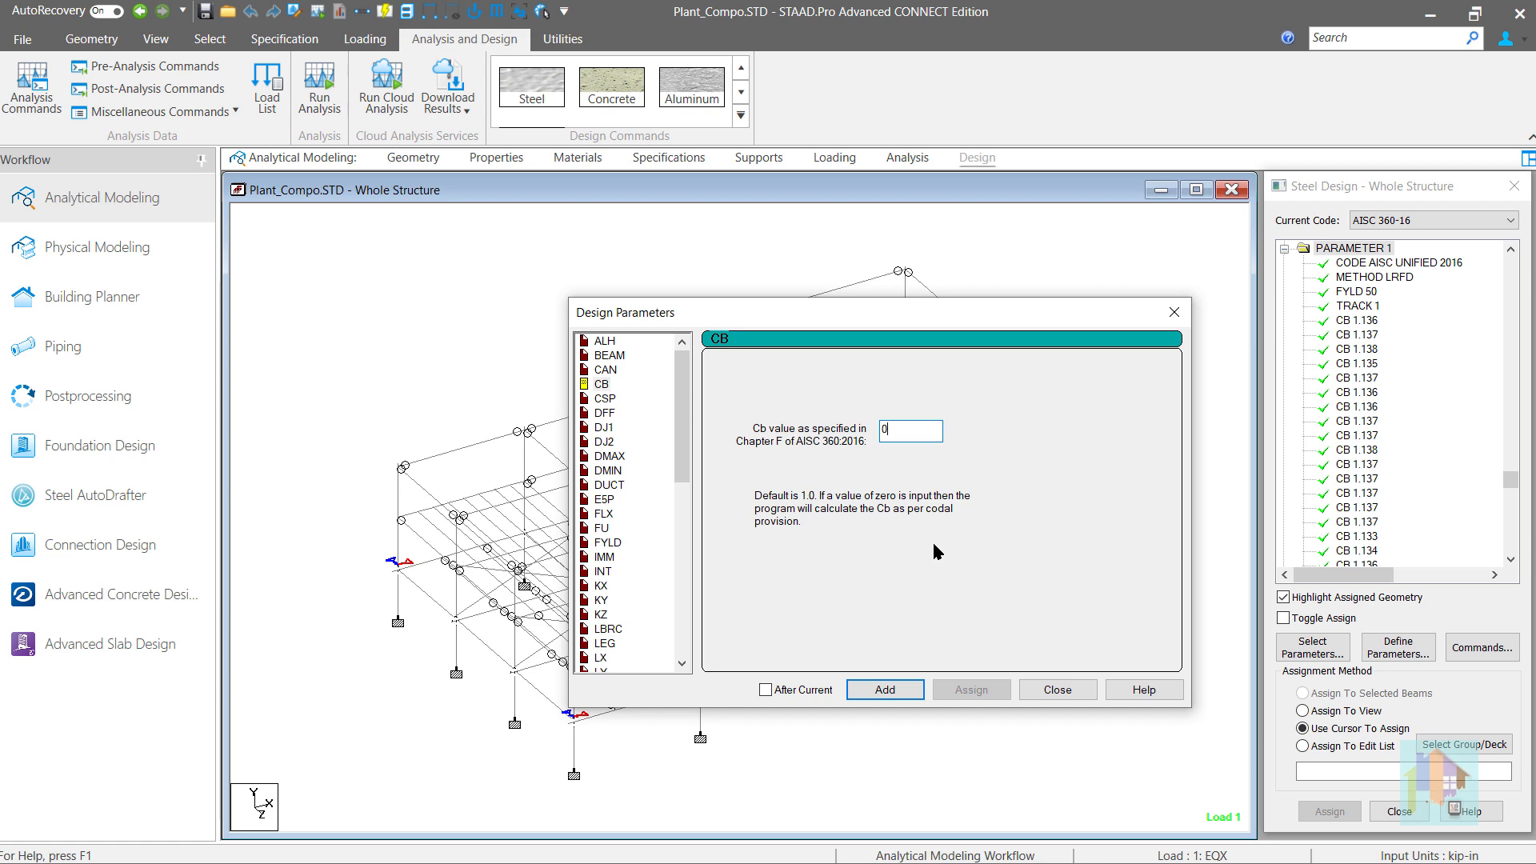
left_click(1055, 689)
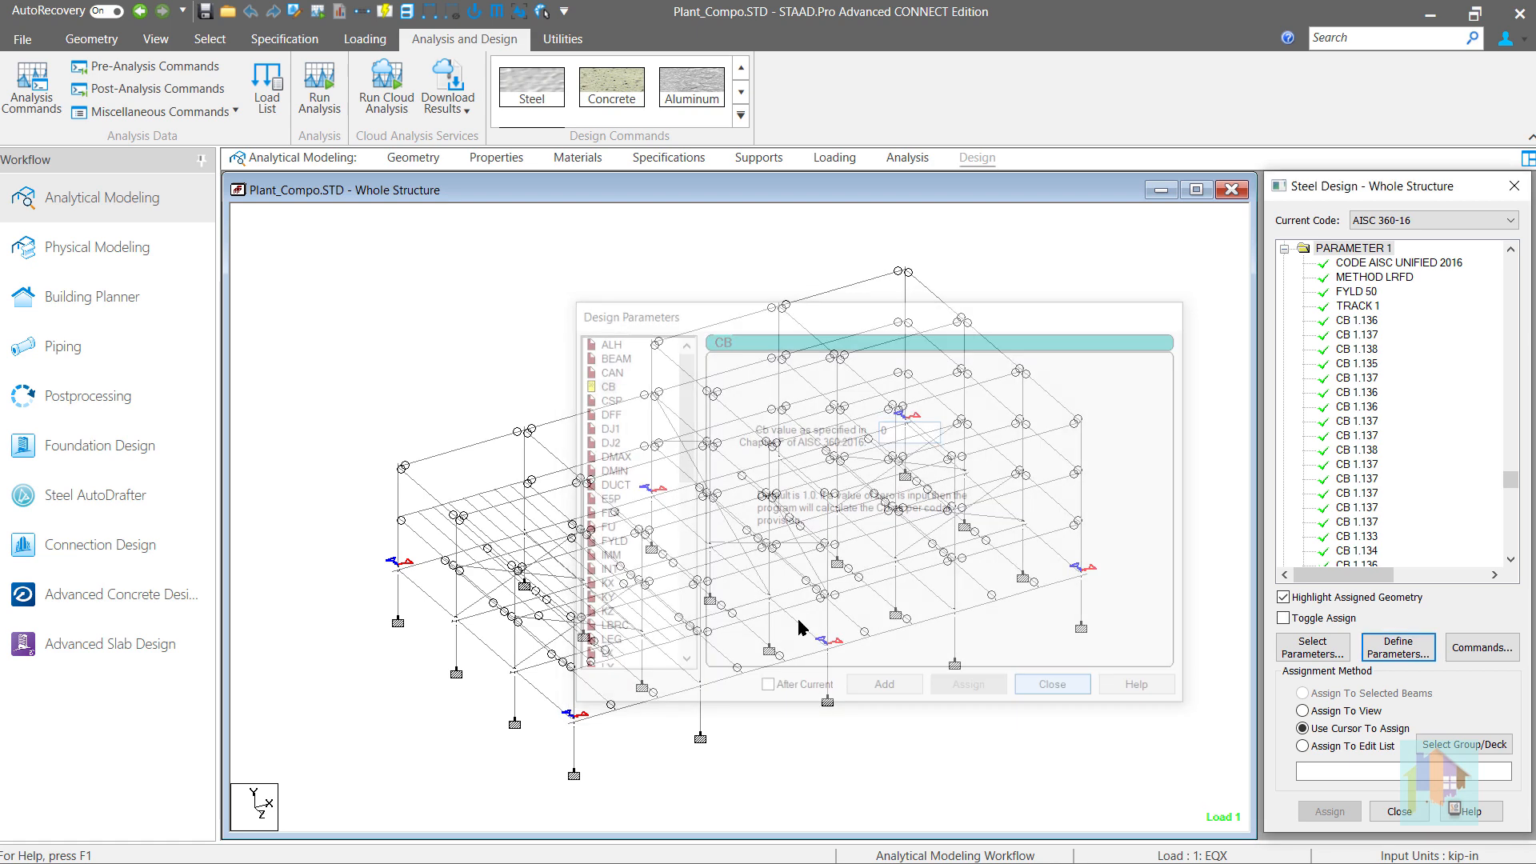
Step: Select the members of the plant structure's lower bays near the X-axis start and isolate them in a new view in the active window
left_click_drag(342, 378, 642, 616)
right_click(532, 326)
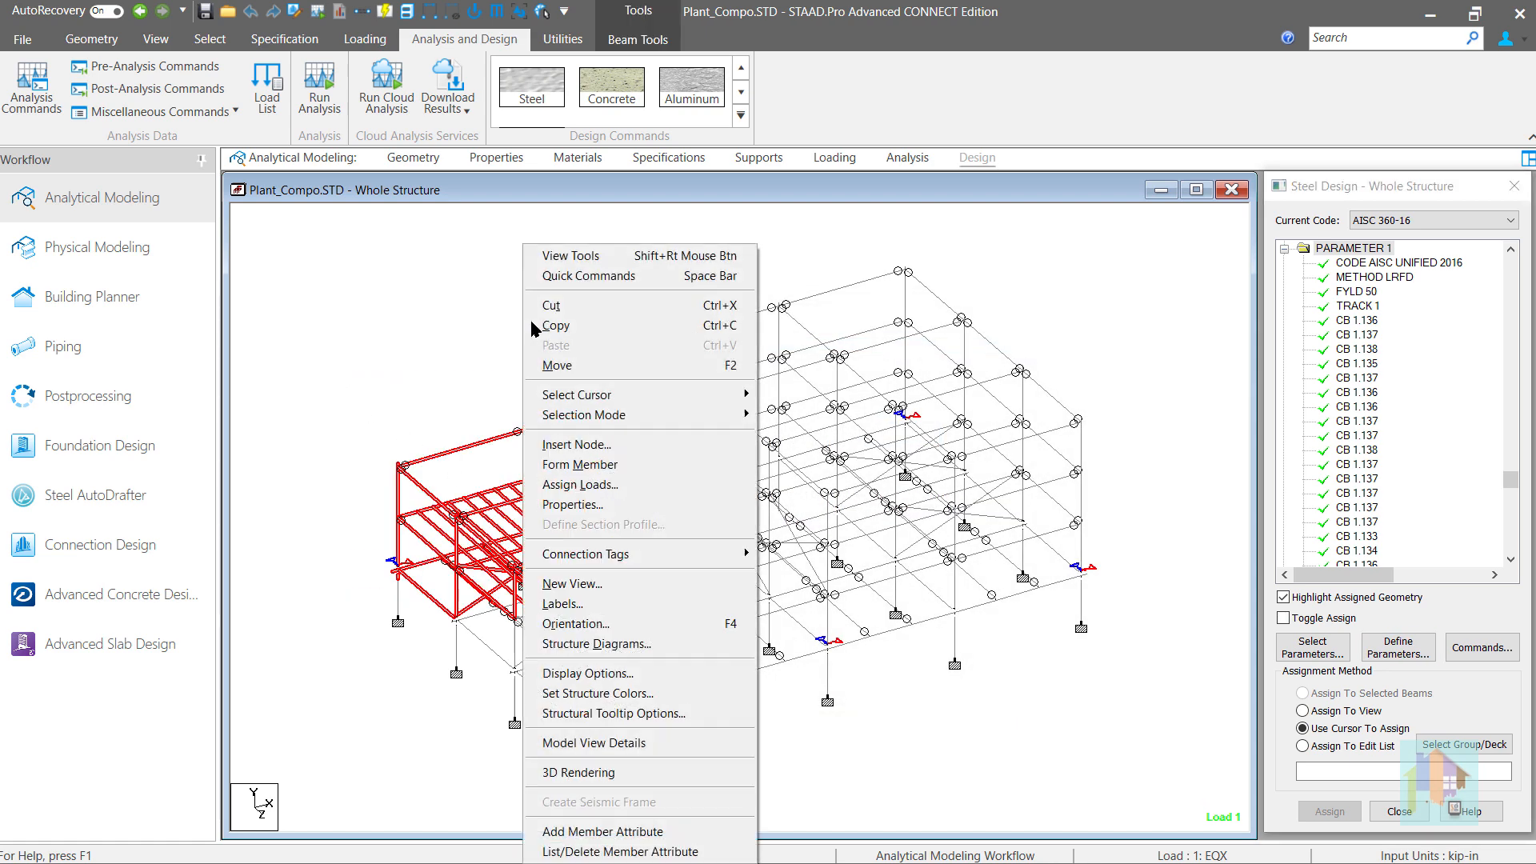
left_click(592, 583)
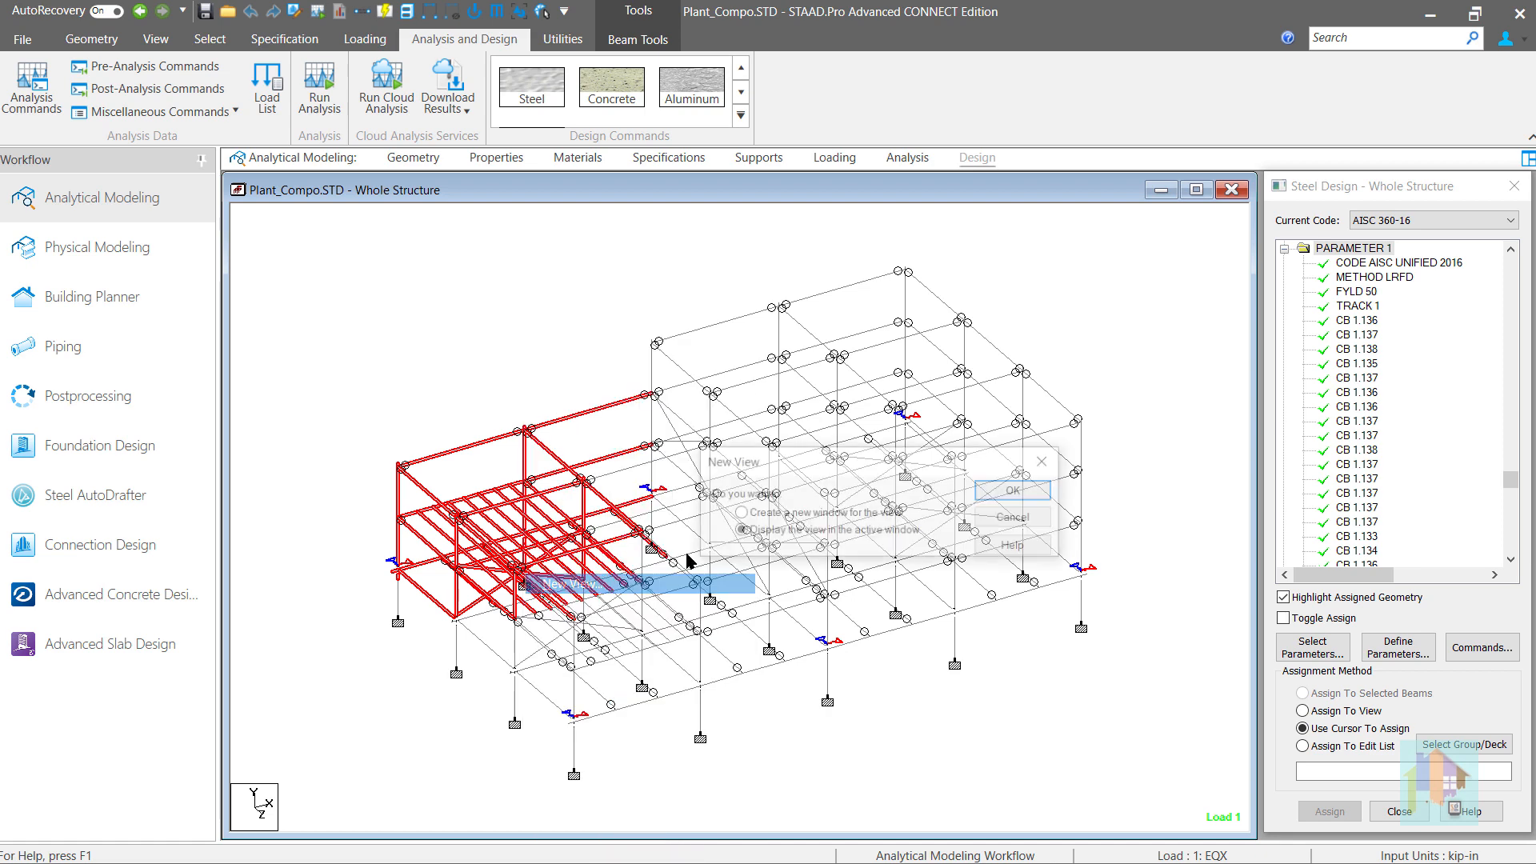
left_click(1010, 492)
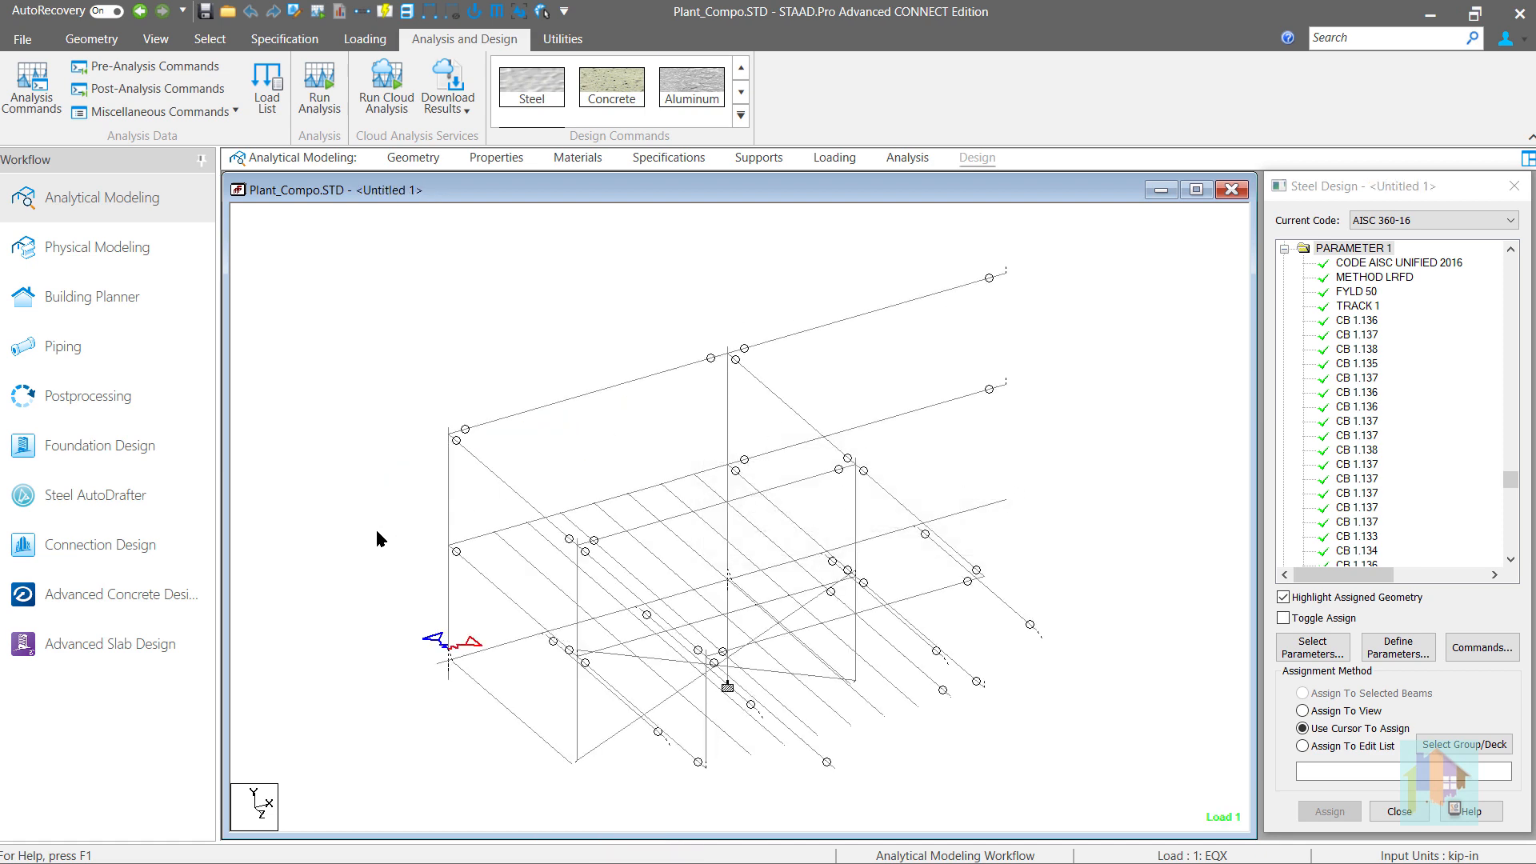
left_click(481, 538)
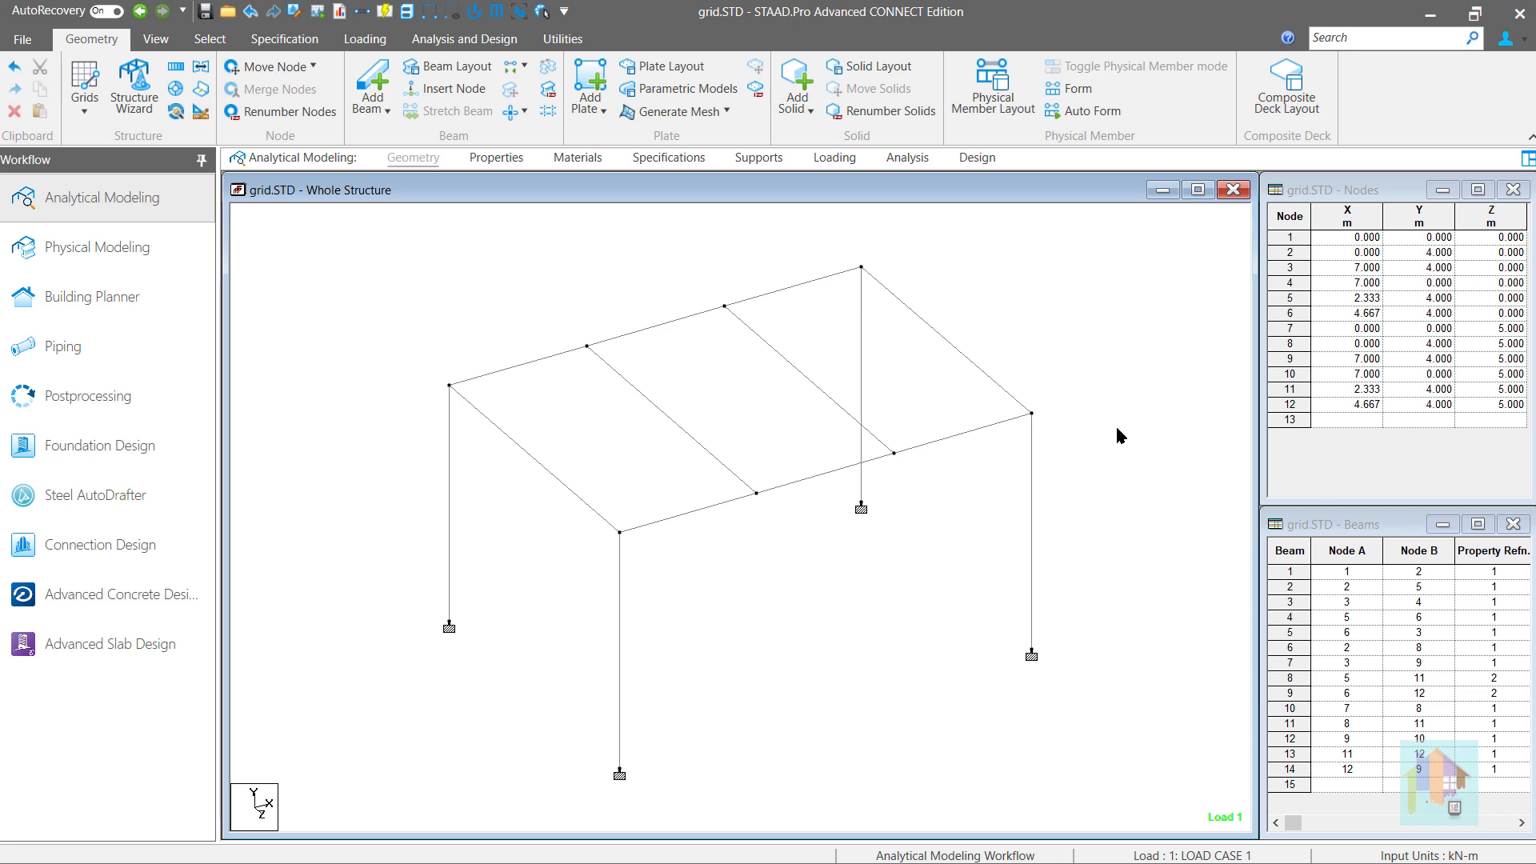
Step: Inspect the grid.STD frame from different angles in a 3D rendering and close the rendered view
right_click(1120, 435)
left_click(1164, 846)
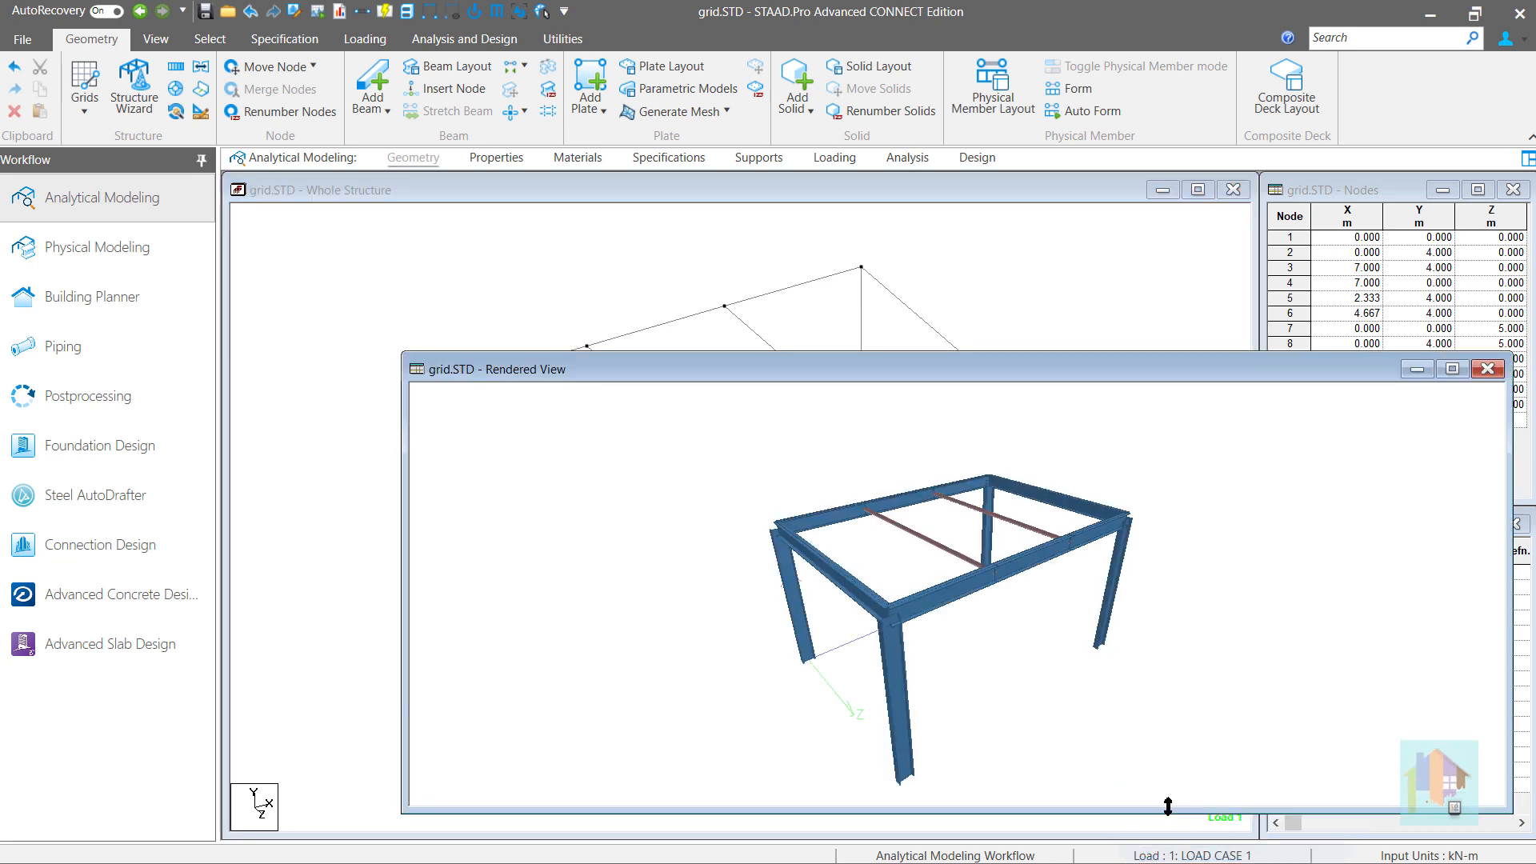
left_click_drag(886, 621, 858, 517)
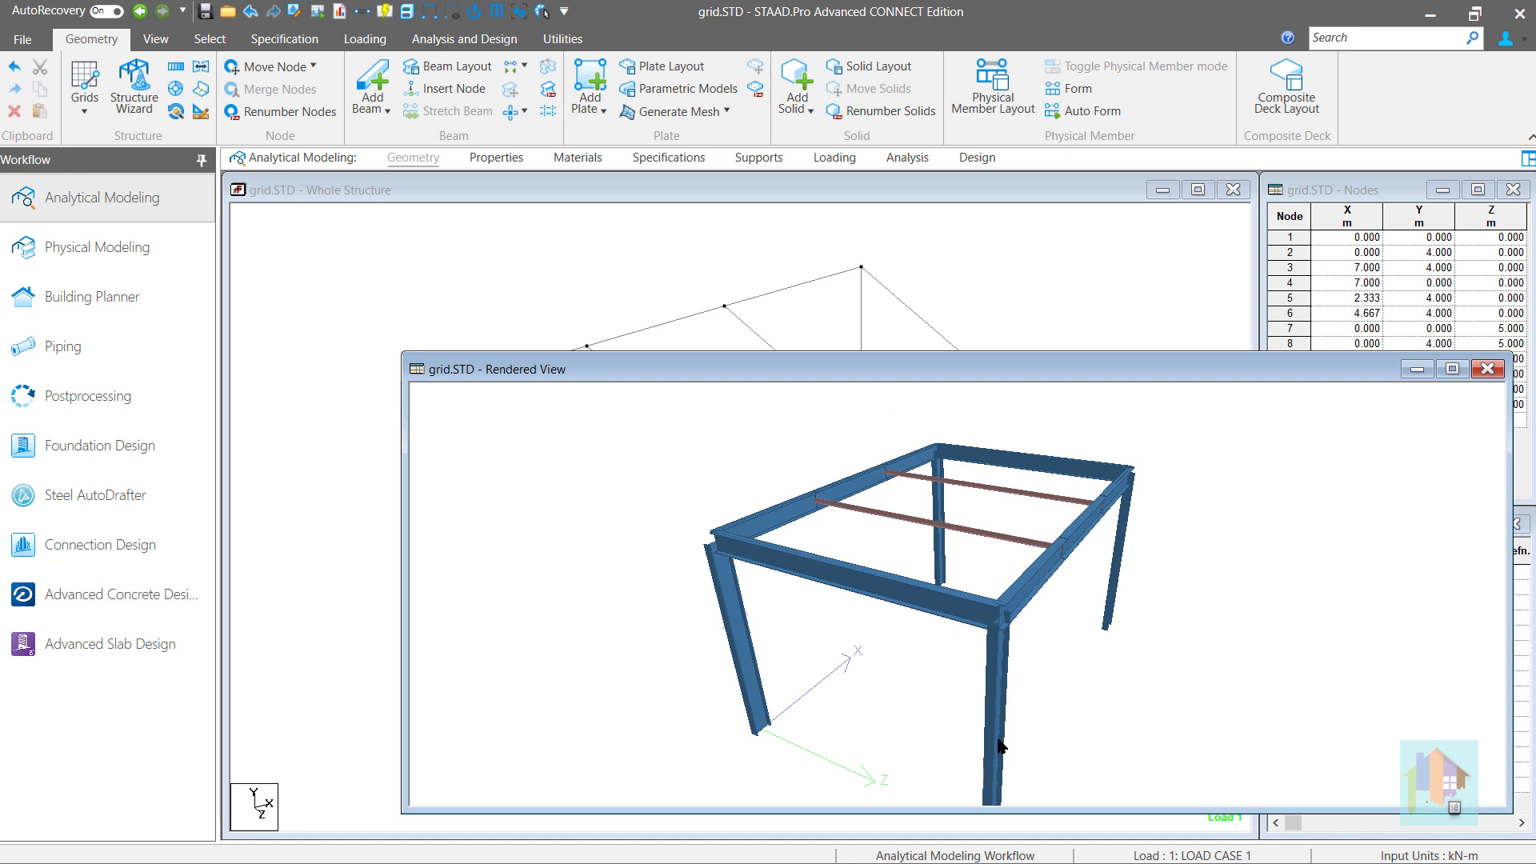
left_click_drag(988, 752, 908, 750)
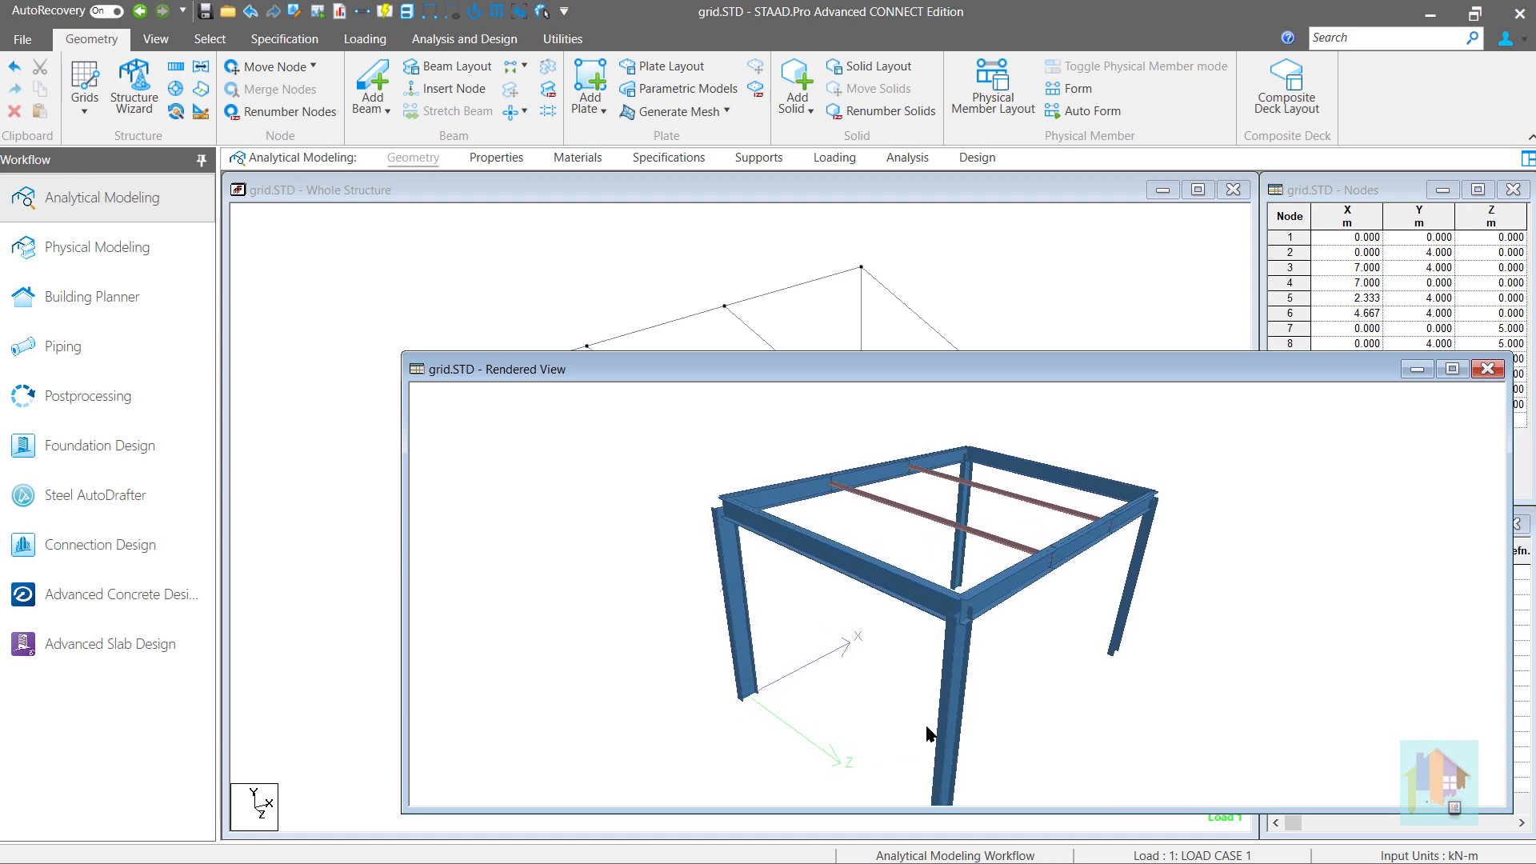
left_click(1487, 369)
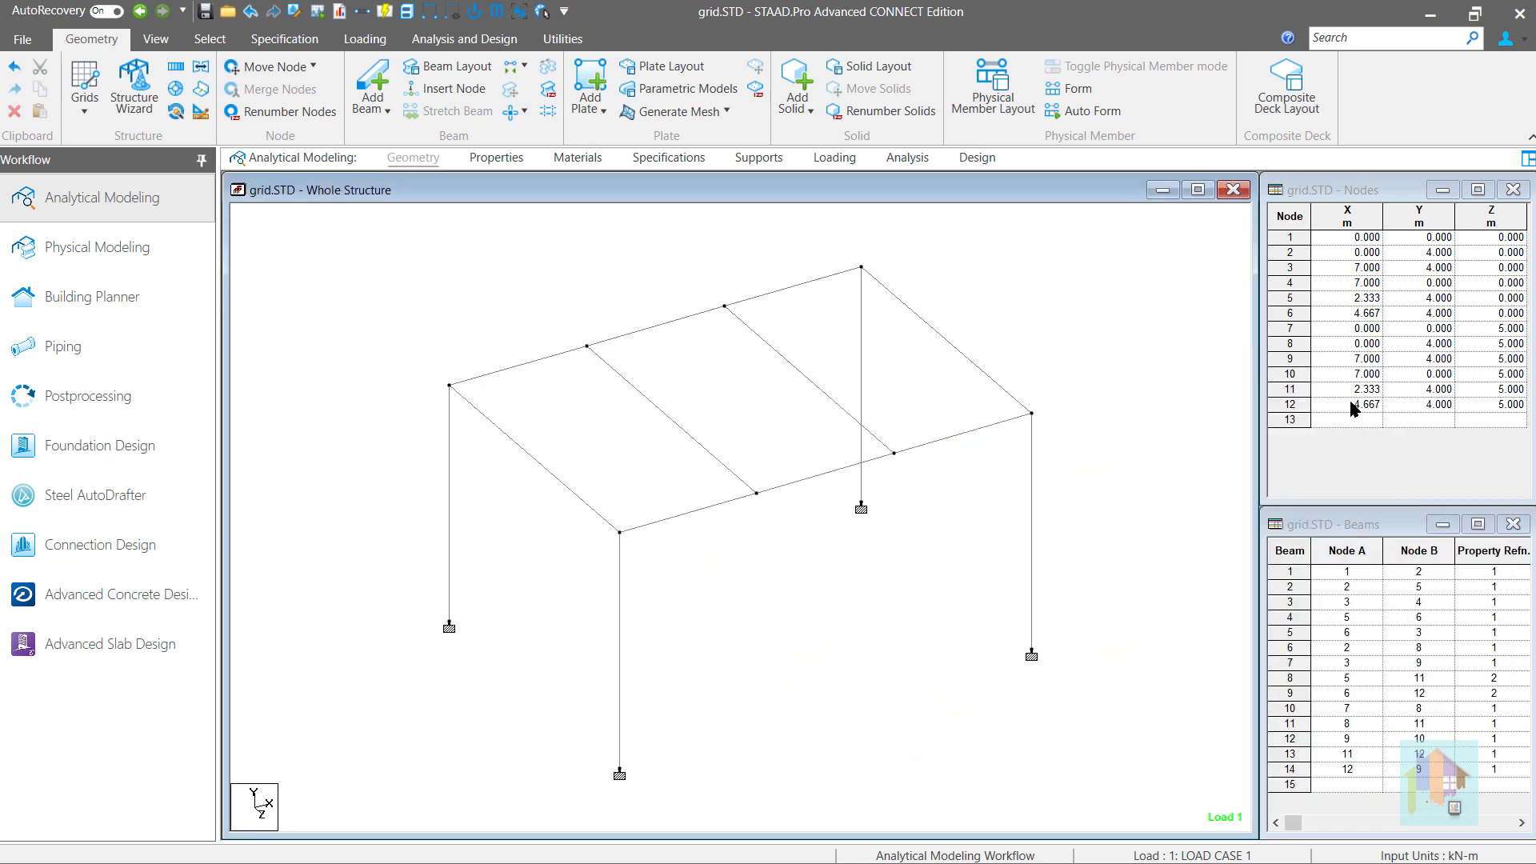
Step: Select the three beams meeting at node 12 and review the UNL and UNT unsupported-length parameters in the AISC 360-16 design parameter definitions
left_click(902, 464)
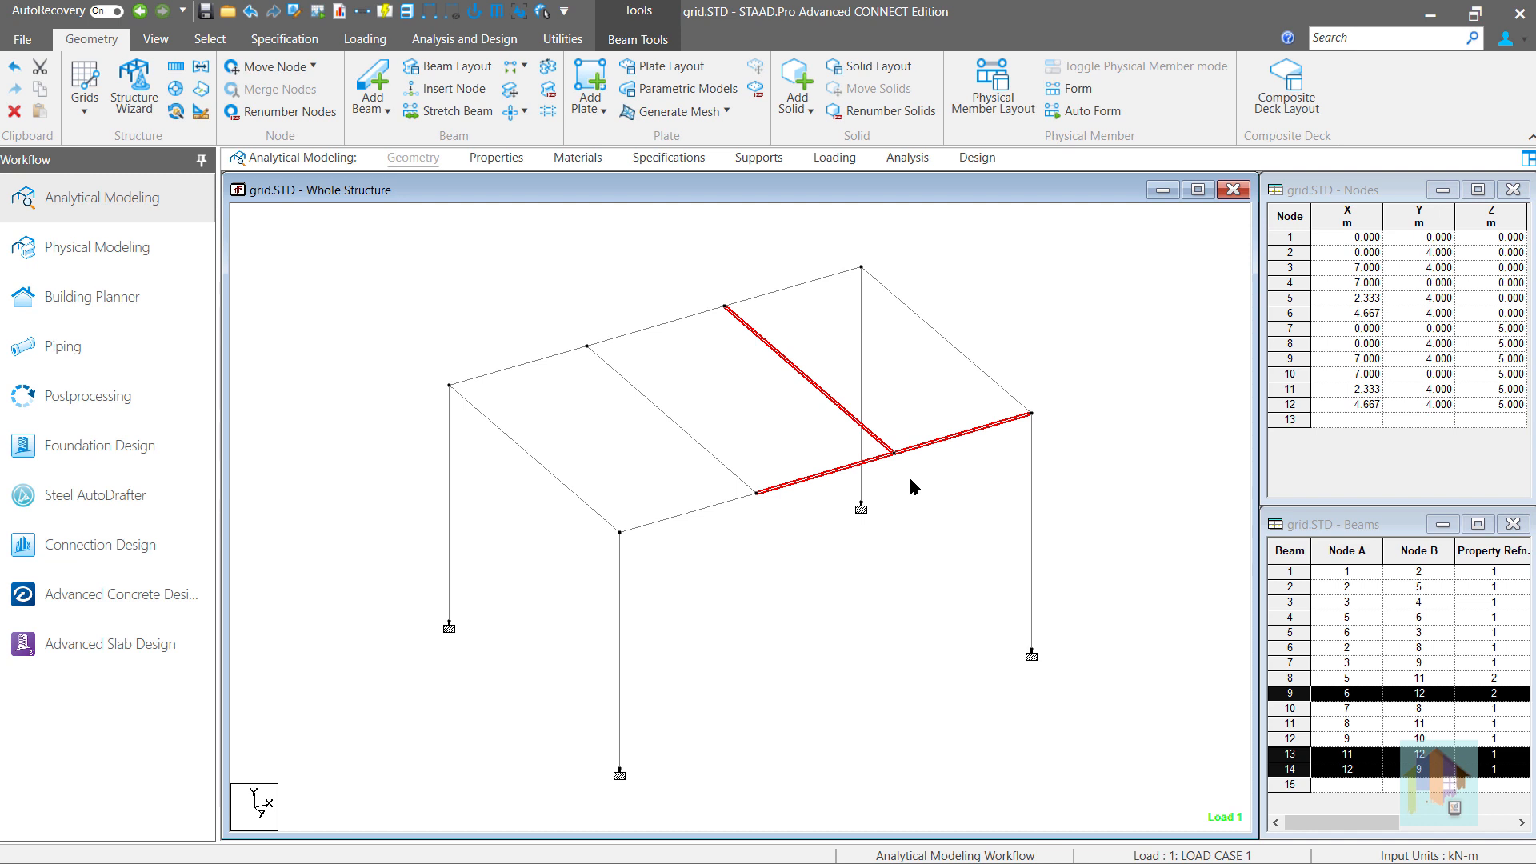
left_click(977, 157)
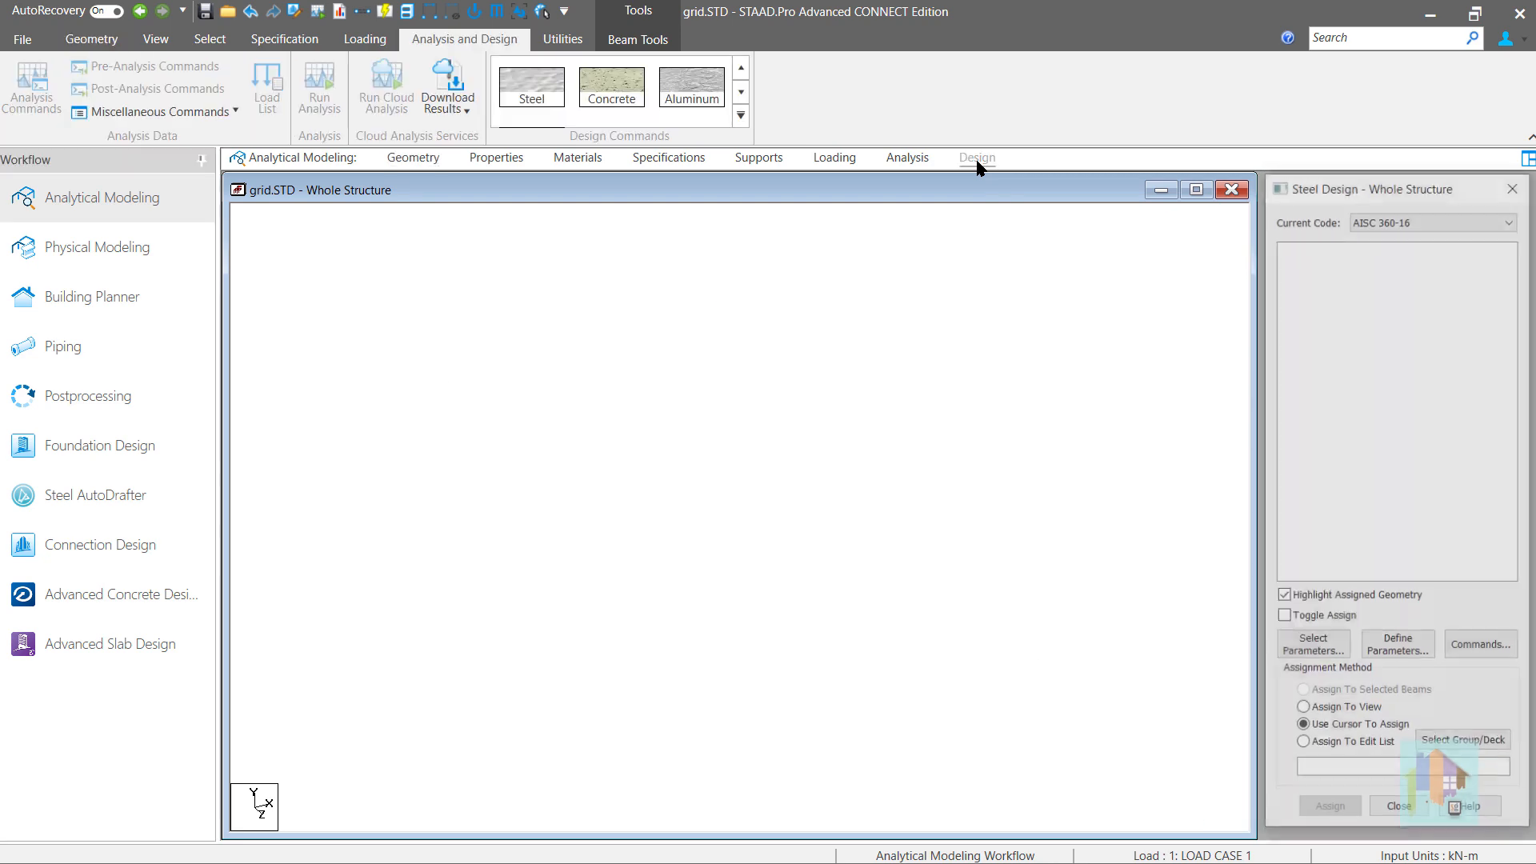
left_click(1413, 657)
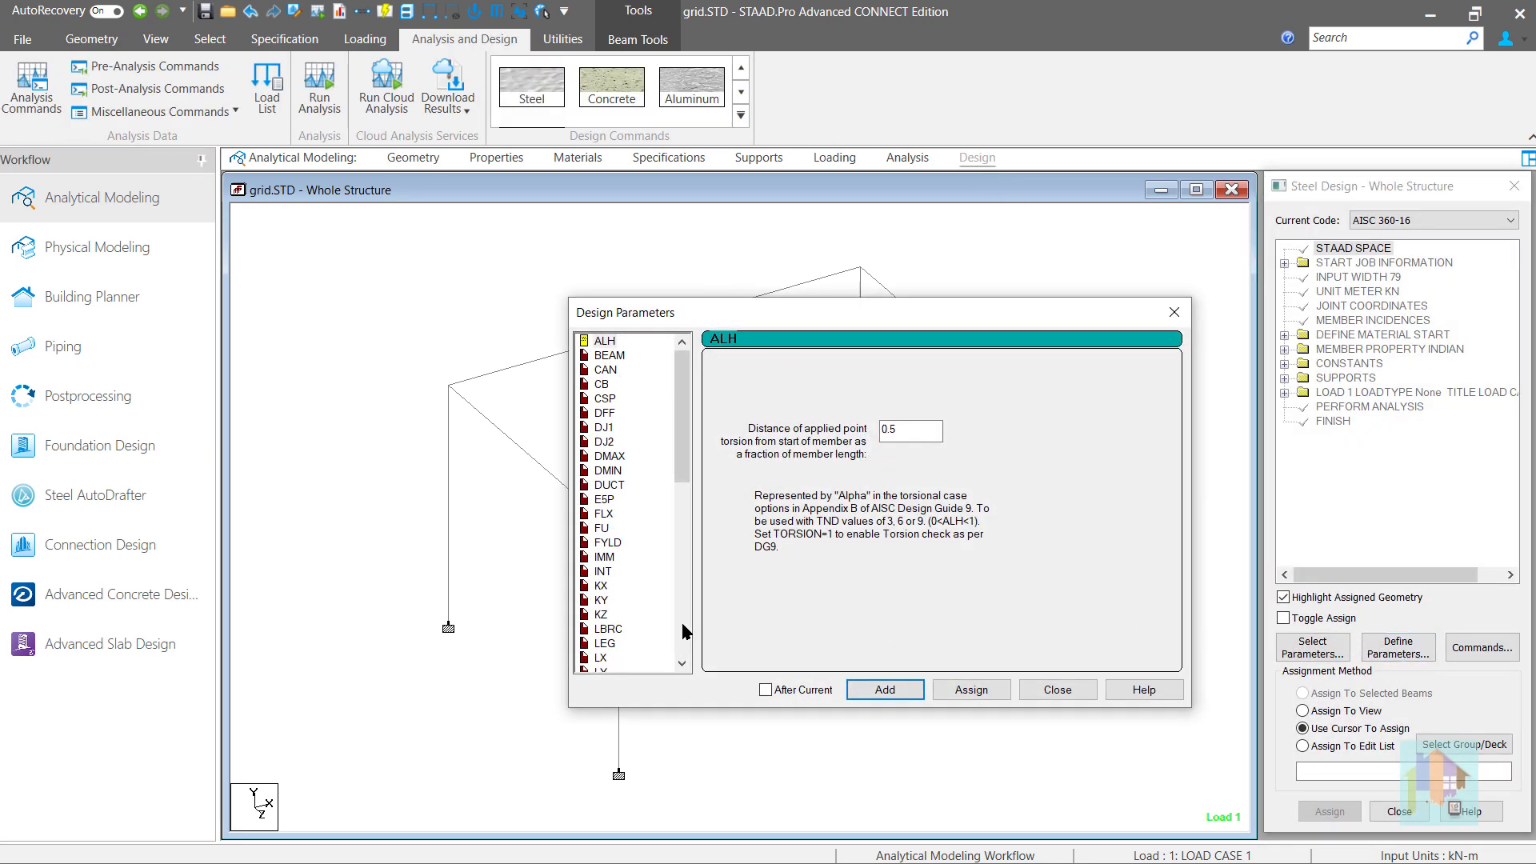
scroll(618, 647, "down", 12)
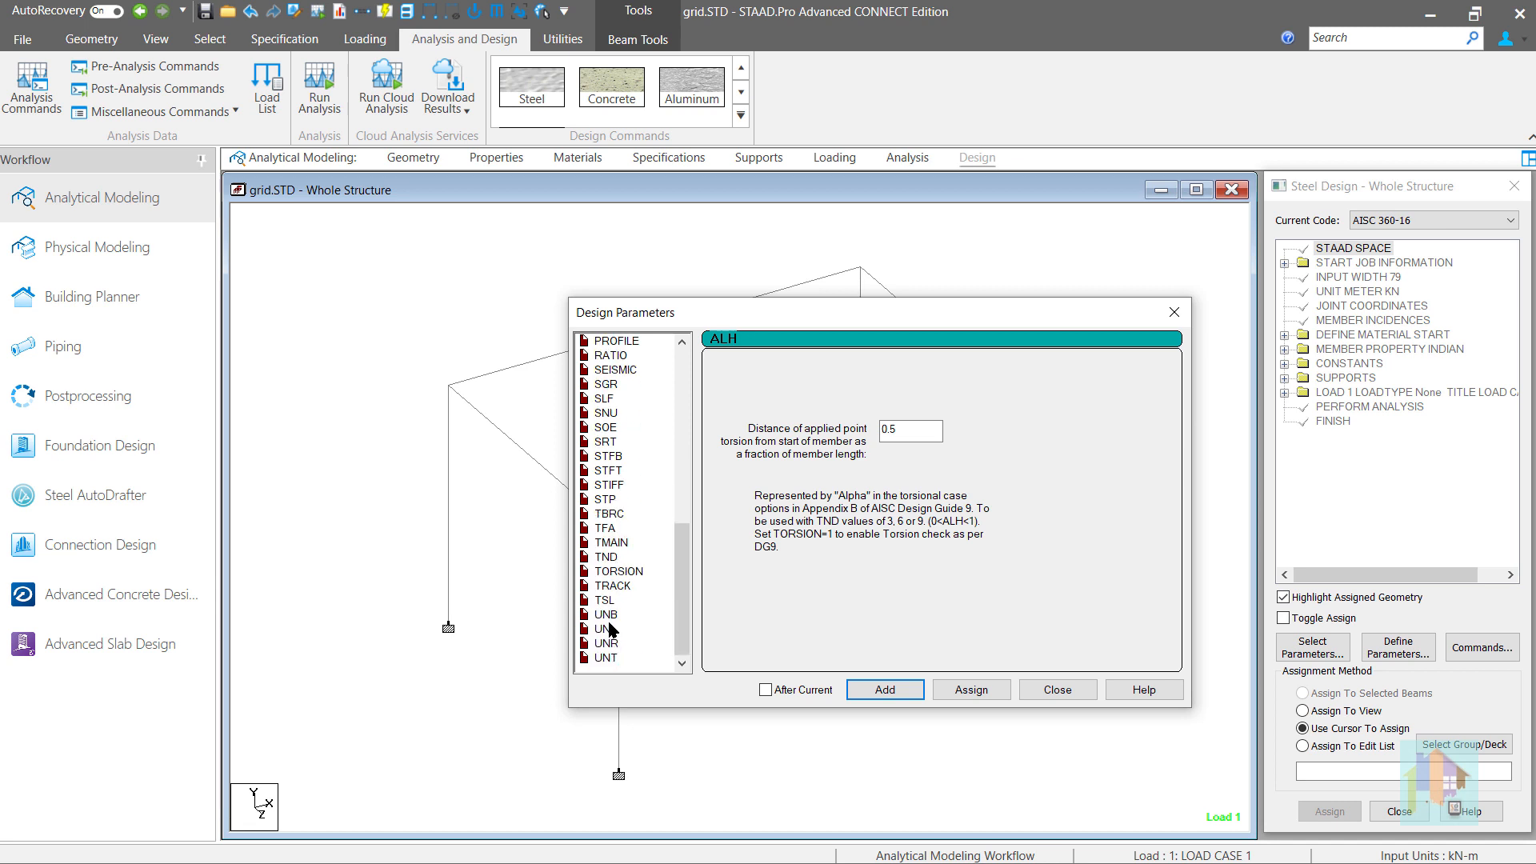
left_click(612, 629)
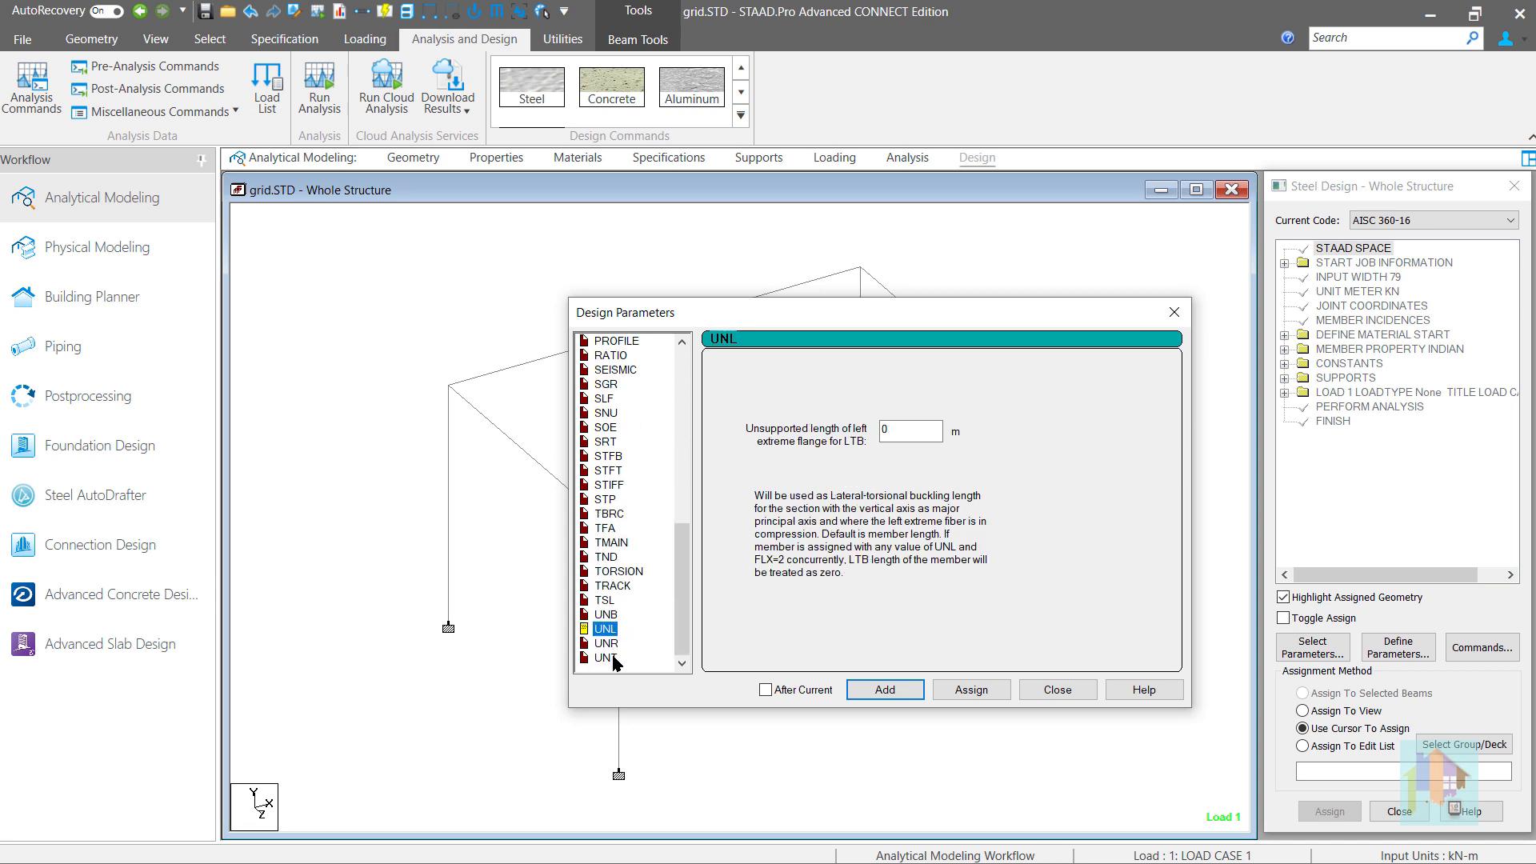
left_click(606, 657)
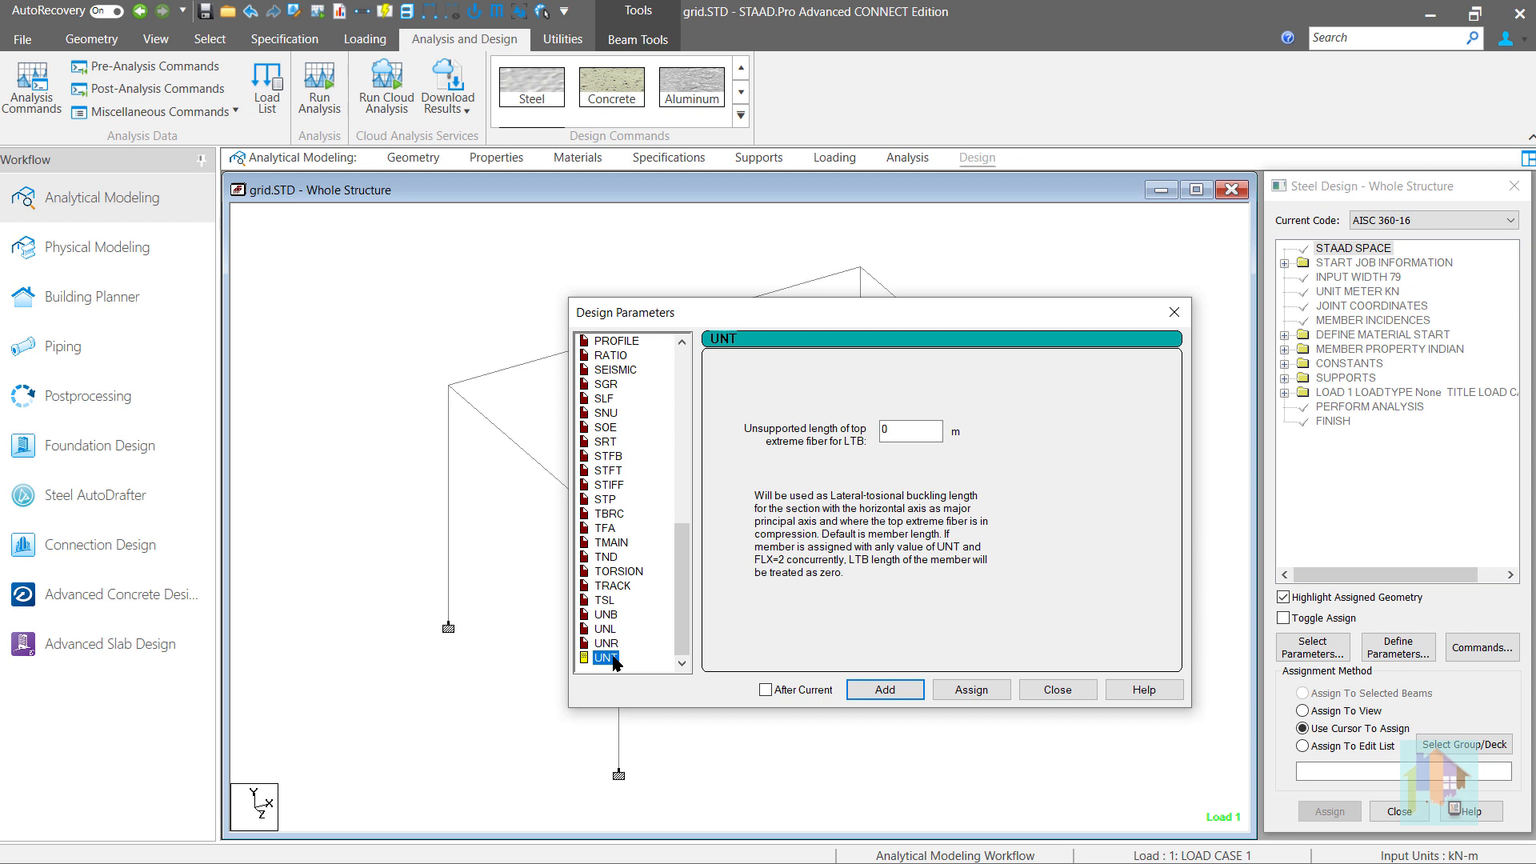
left_click(1032, 698)
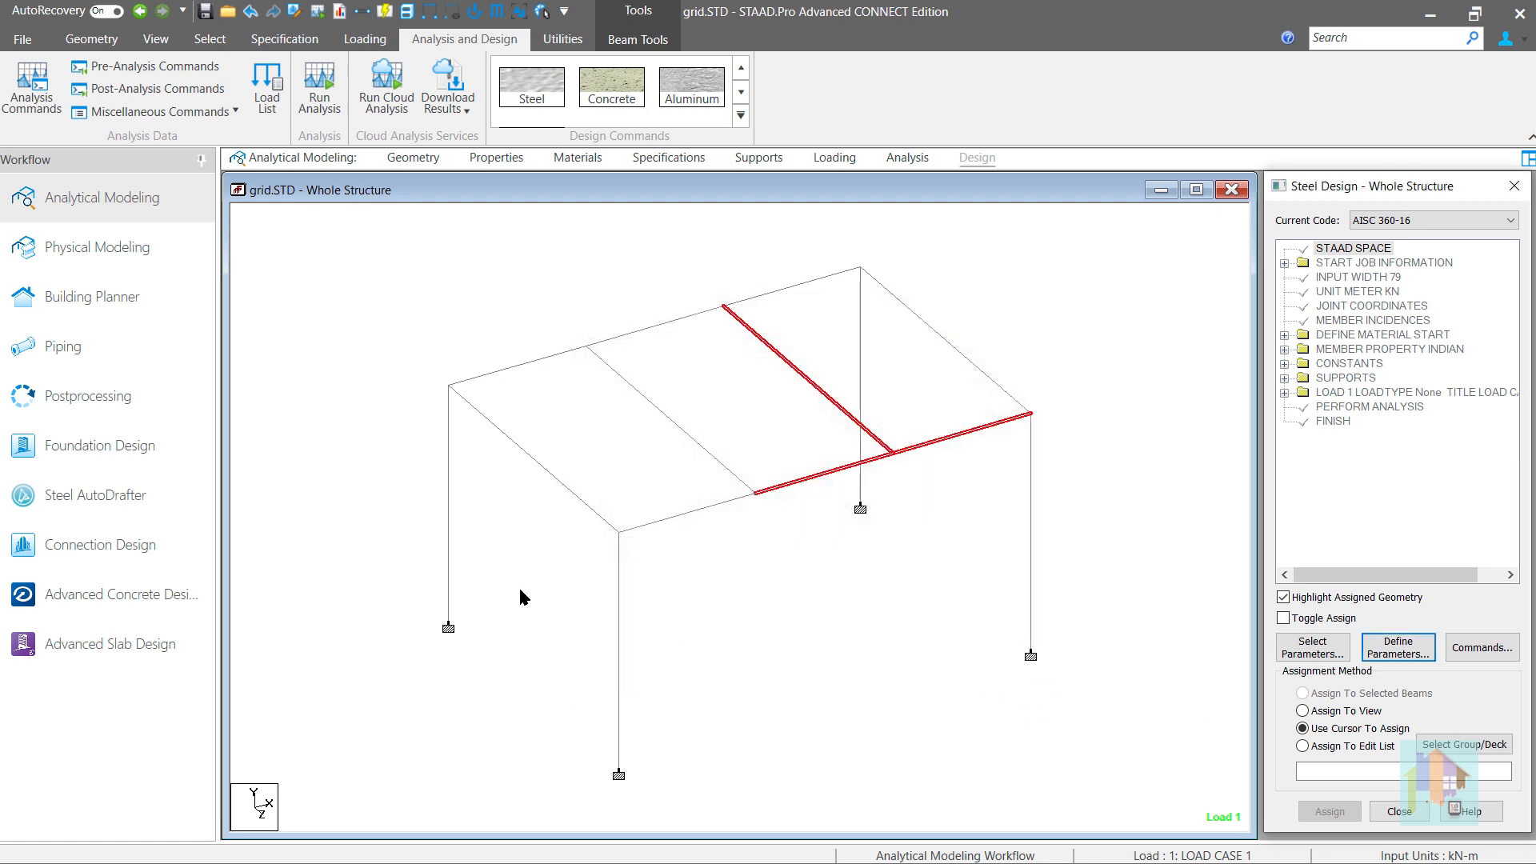
Step: Open the postprocessing beam results of grid.STD to view the Z bending moment diagram
left_click(165, 397)
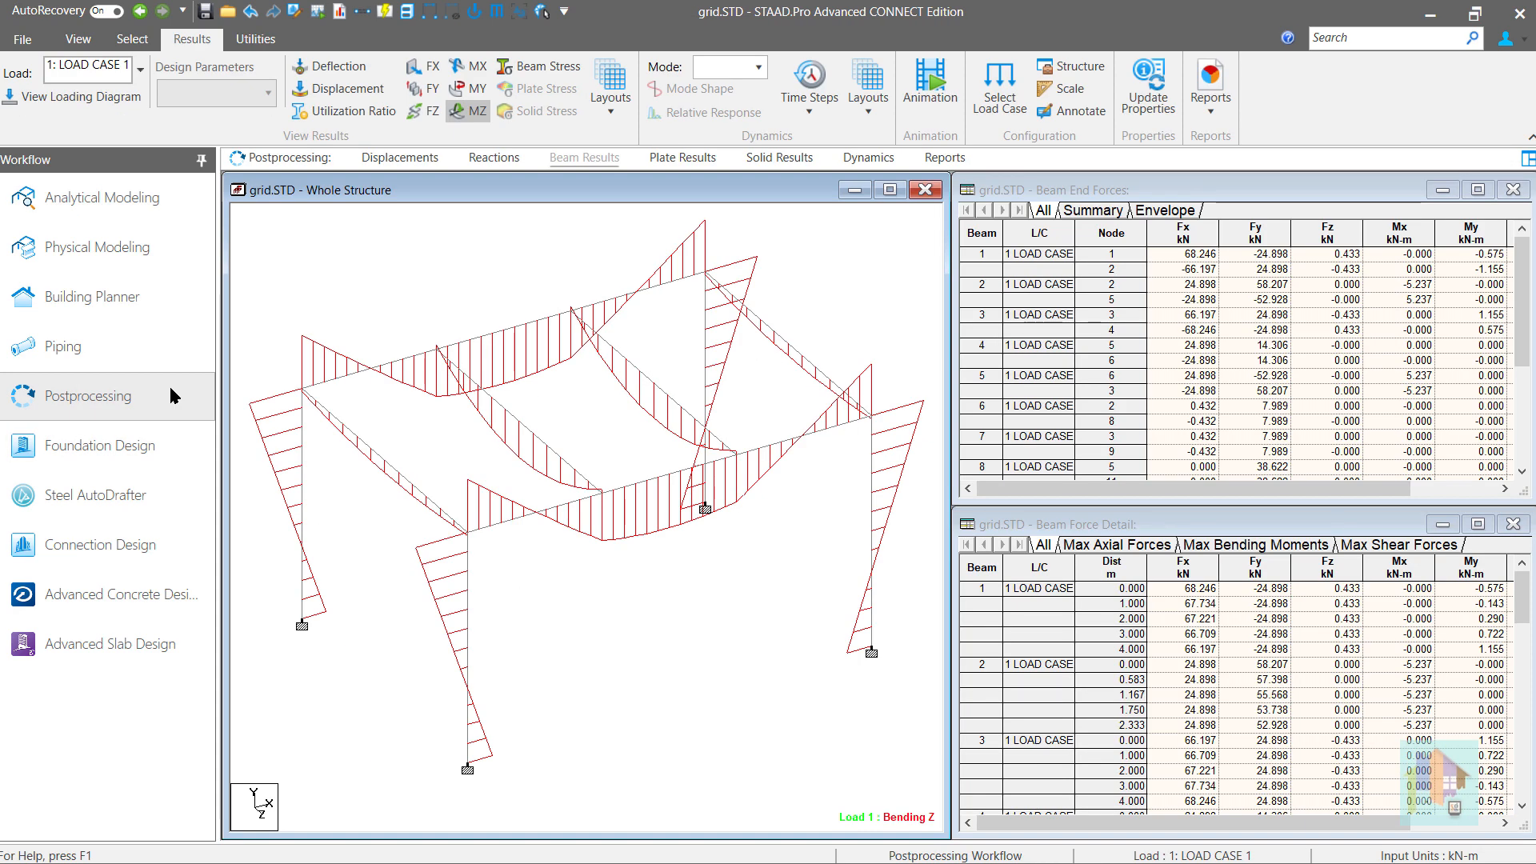
Step: Clear the beam selection and annotate the Z bending moment diagram of grid.STD with maximum bending values
left_click(504, 531)
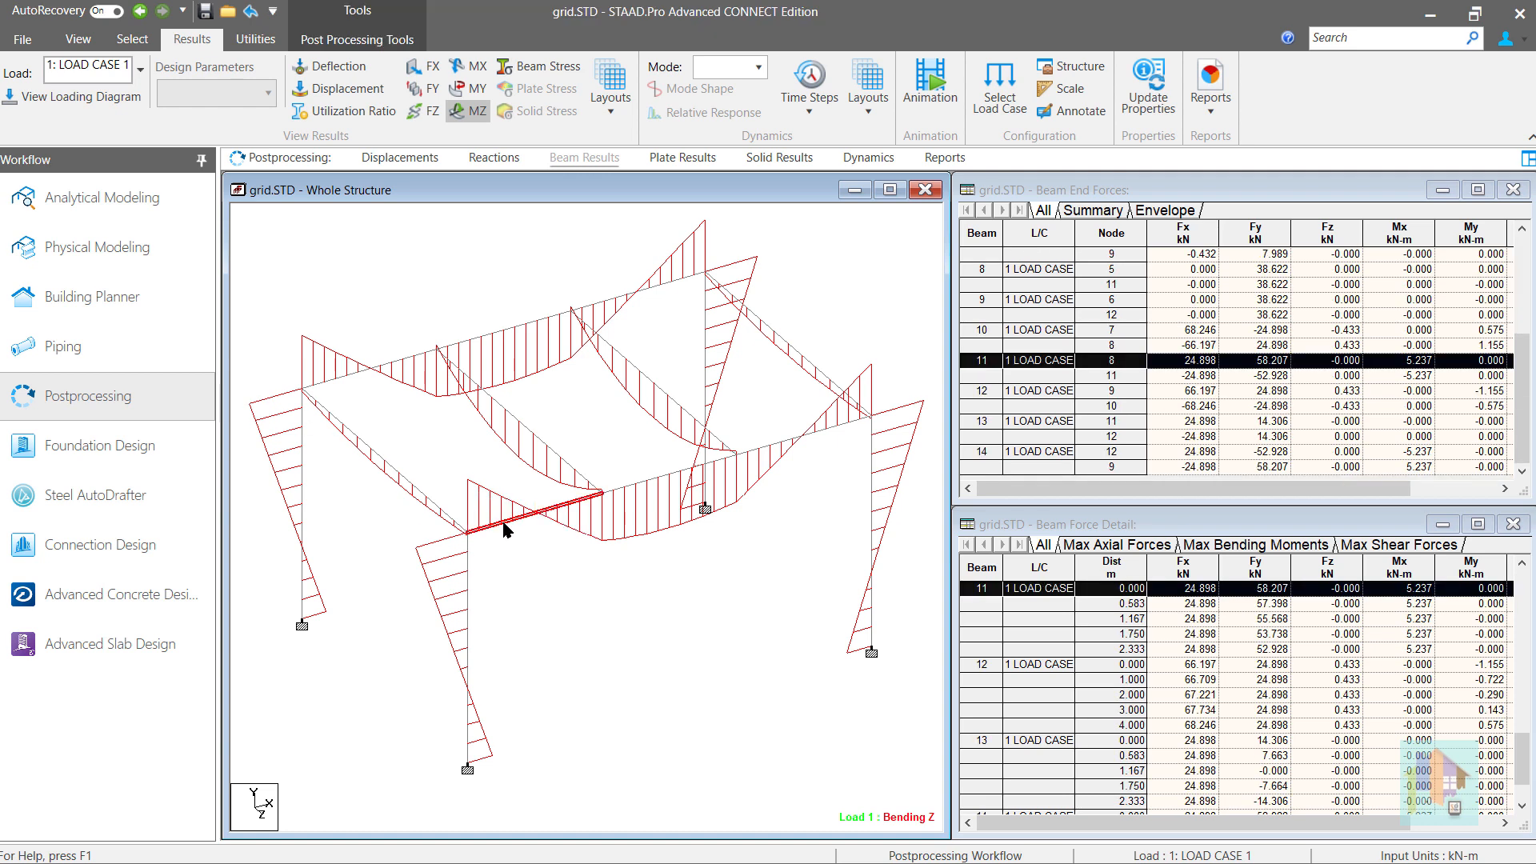
left_click(565, 634)
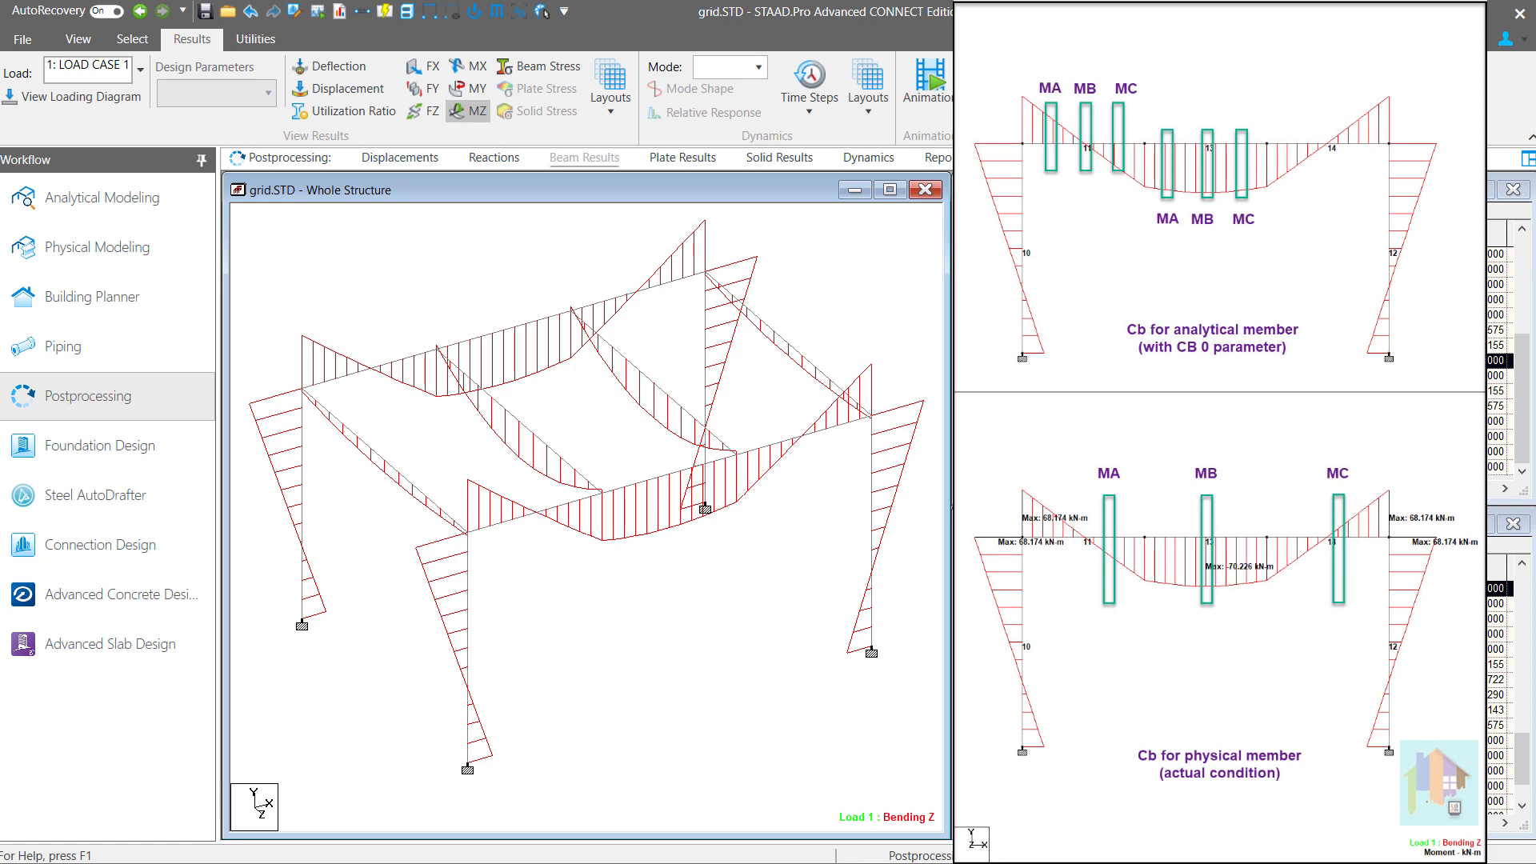
left_click(1076, 110)
left_click(684, 289)
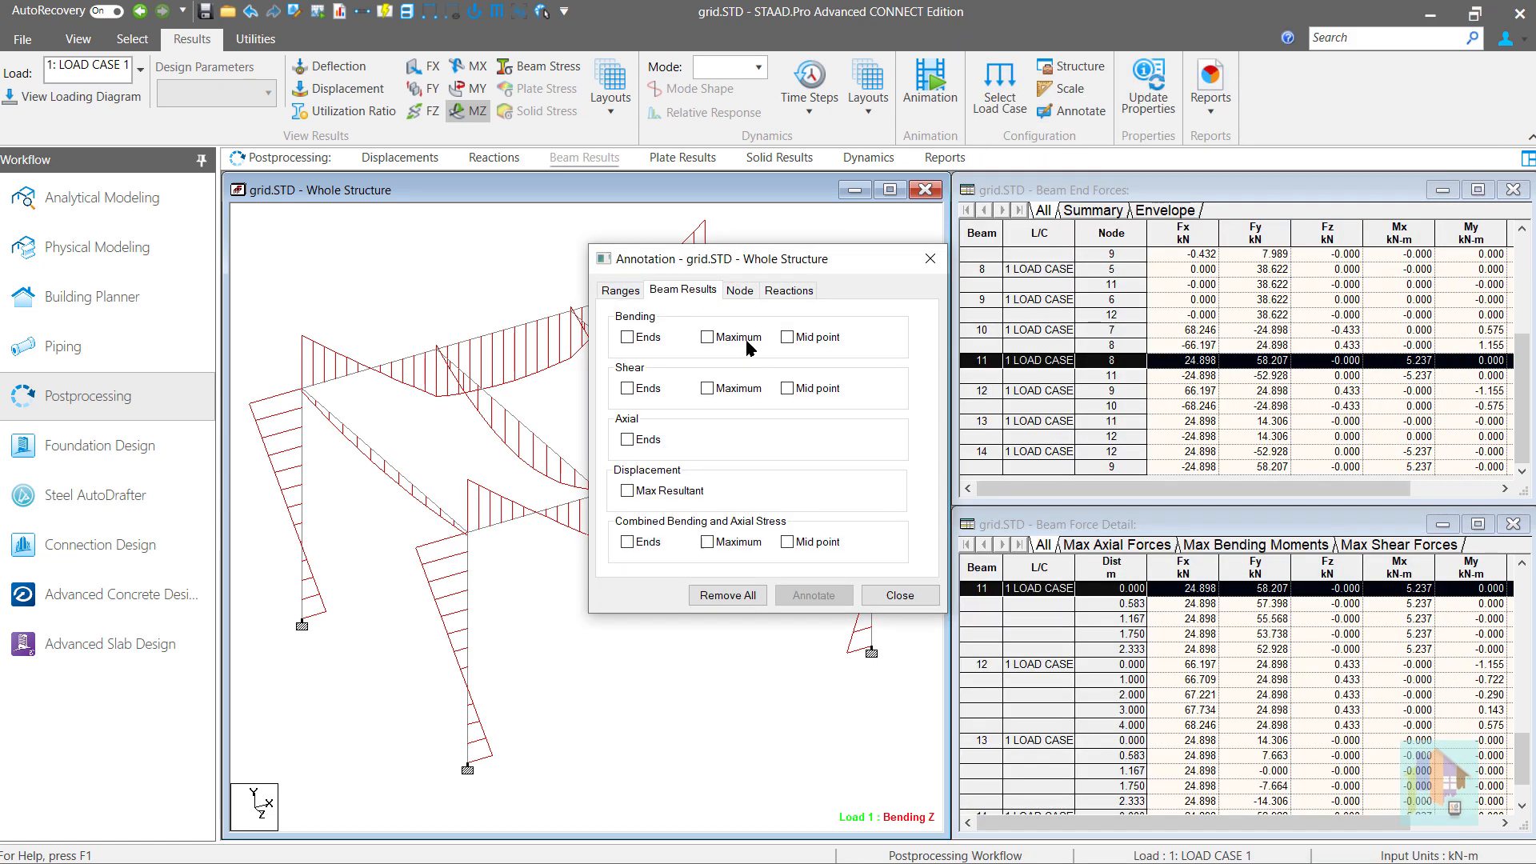
left_click(707, 336)
left_click(813, 595)
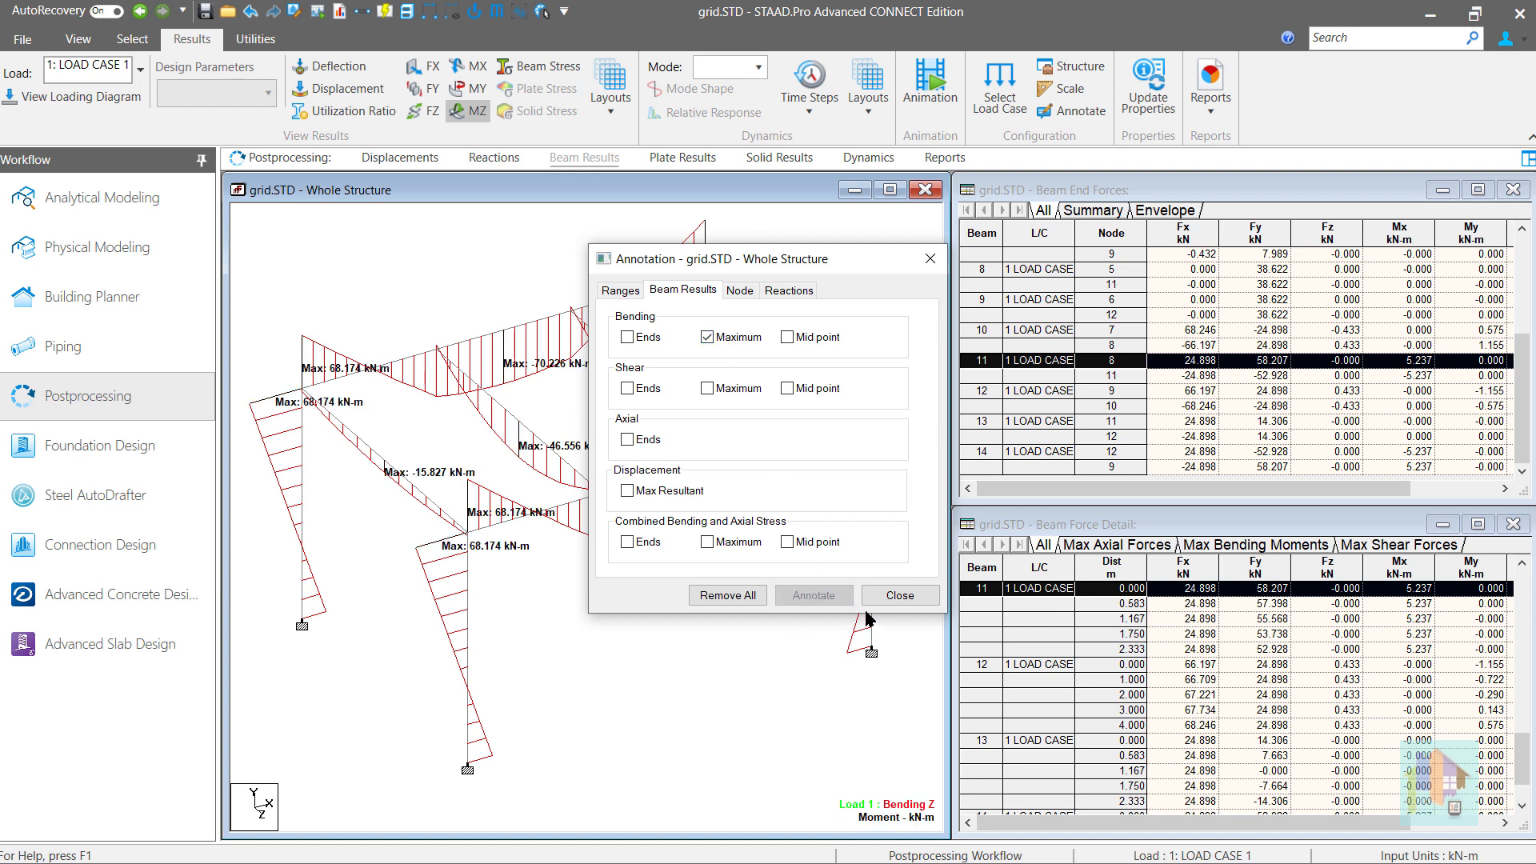
left_click(896, 597)
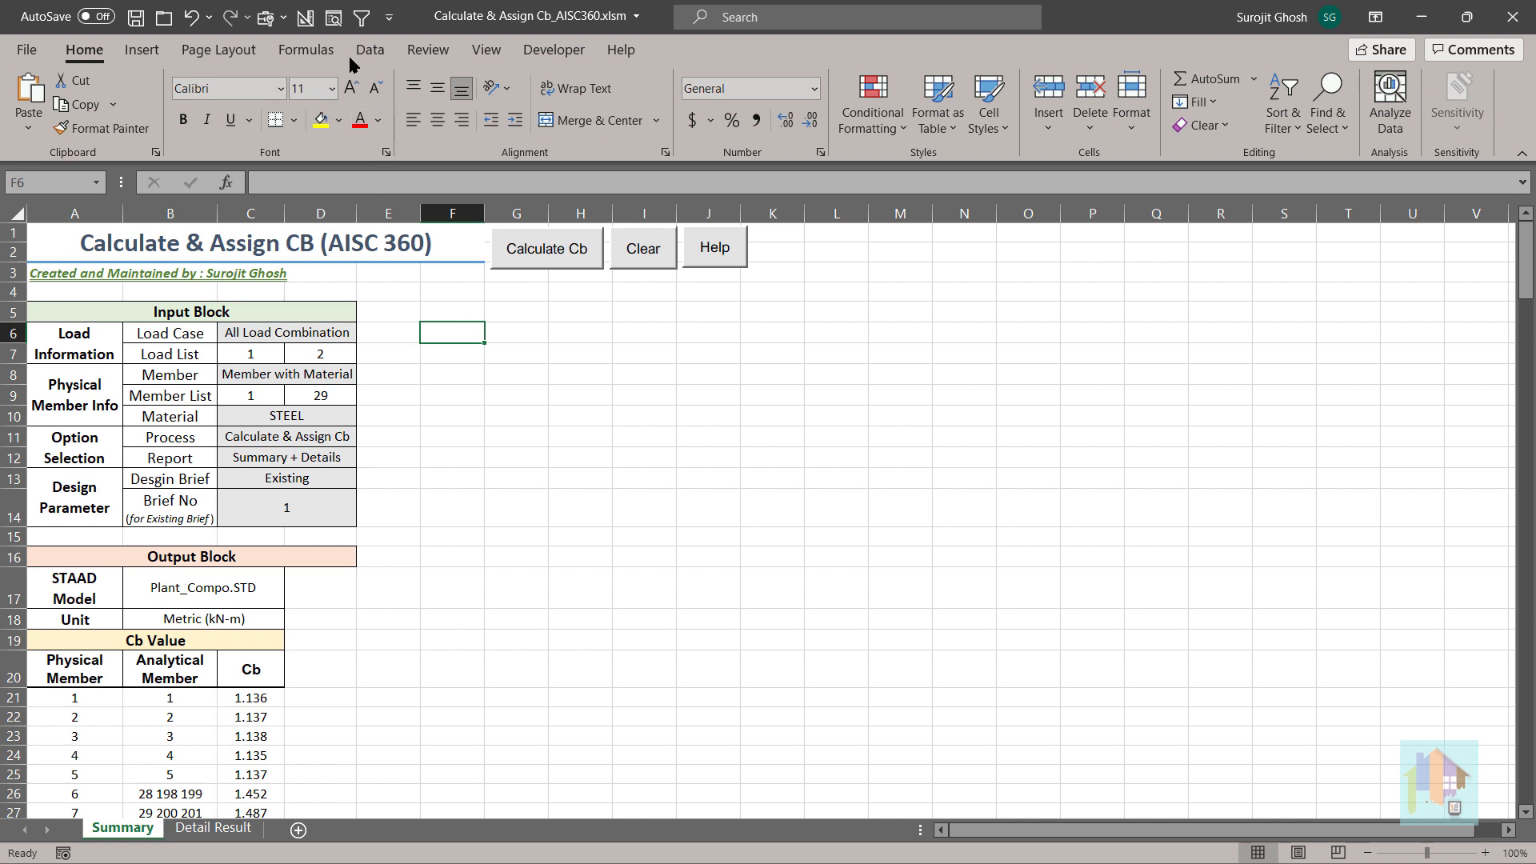
Step: Switch to the Calculate & Assign Cb_AISC360.xlsm workbook in Excel and examine its VBA code and the Summary sheet's input and output blocks
left_click(334, 23)
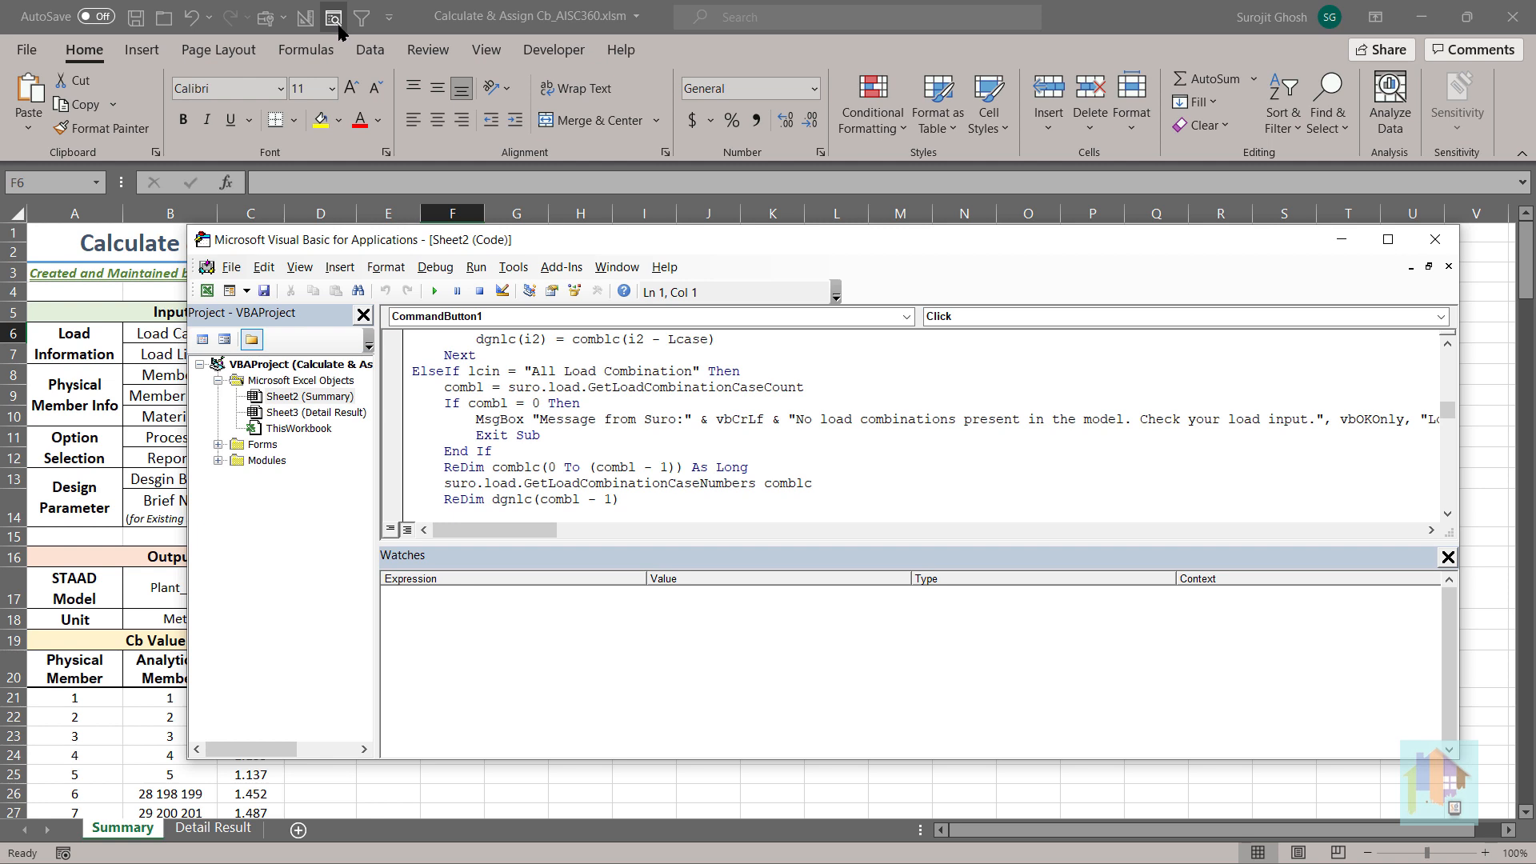
left_click(512, 786)
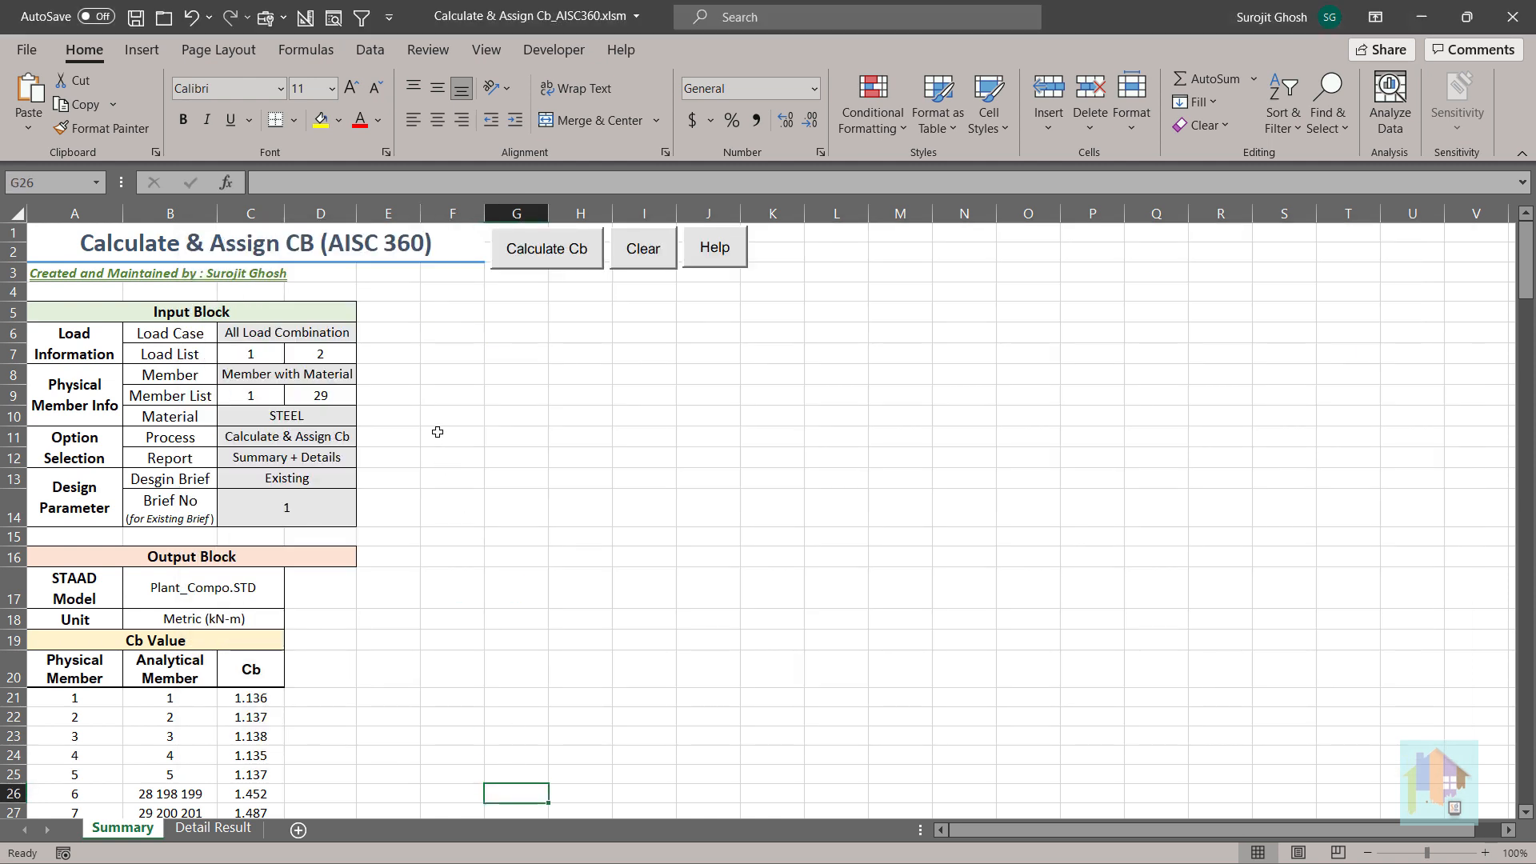
scroll(437, 432, "down", 4)
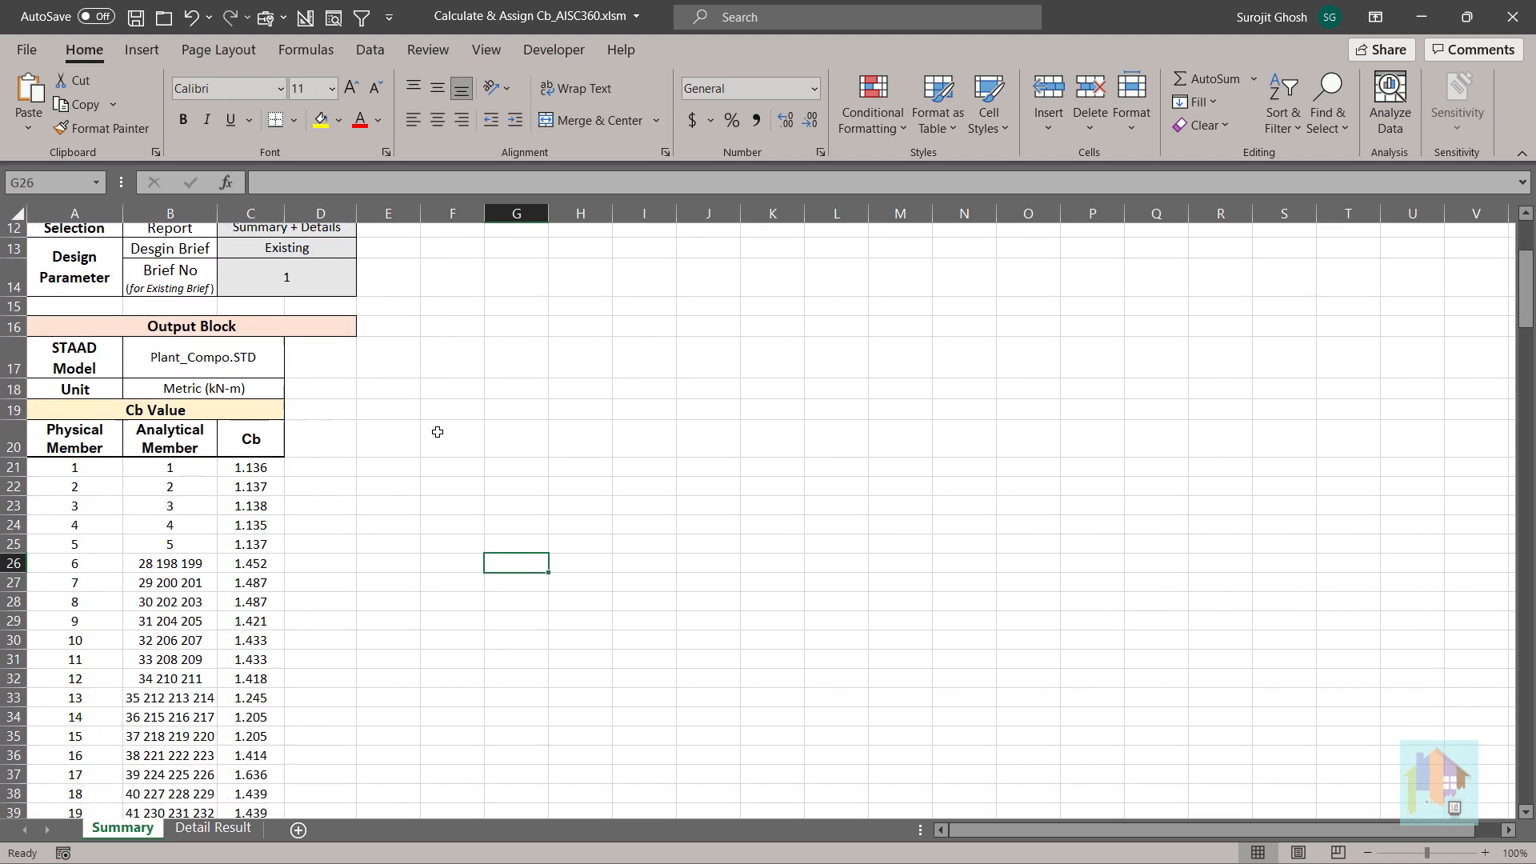
scroll(437, 432, "down", 1)
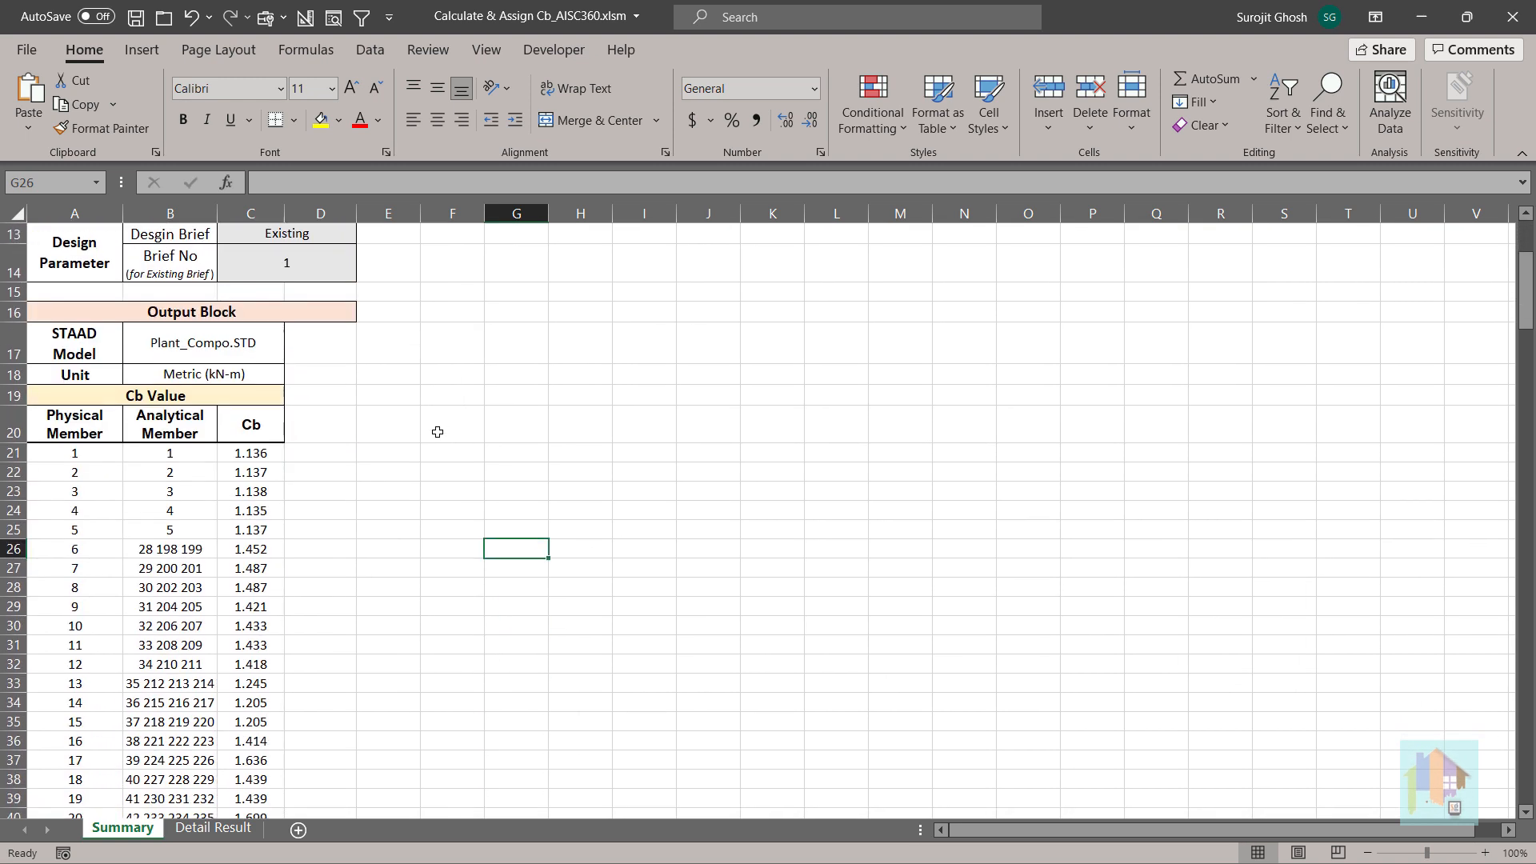
scroll(438, 432, "up", 5)
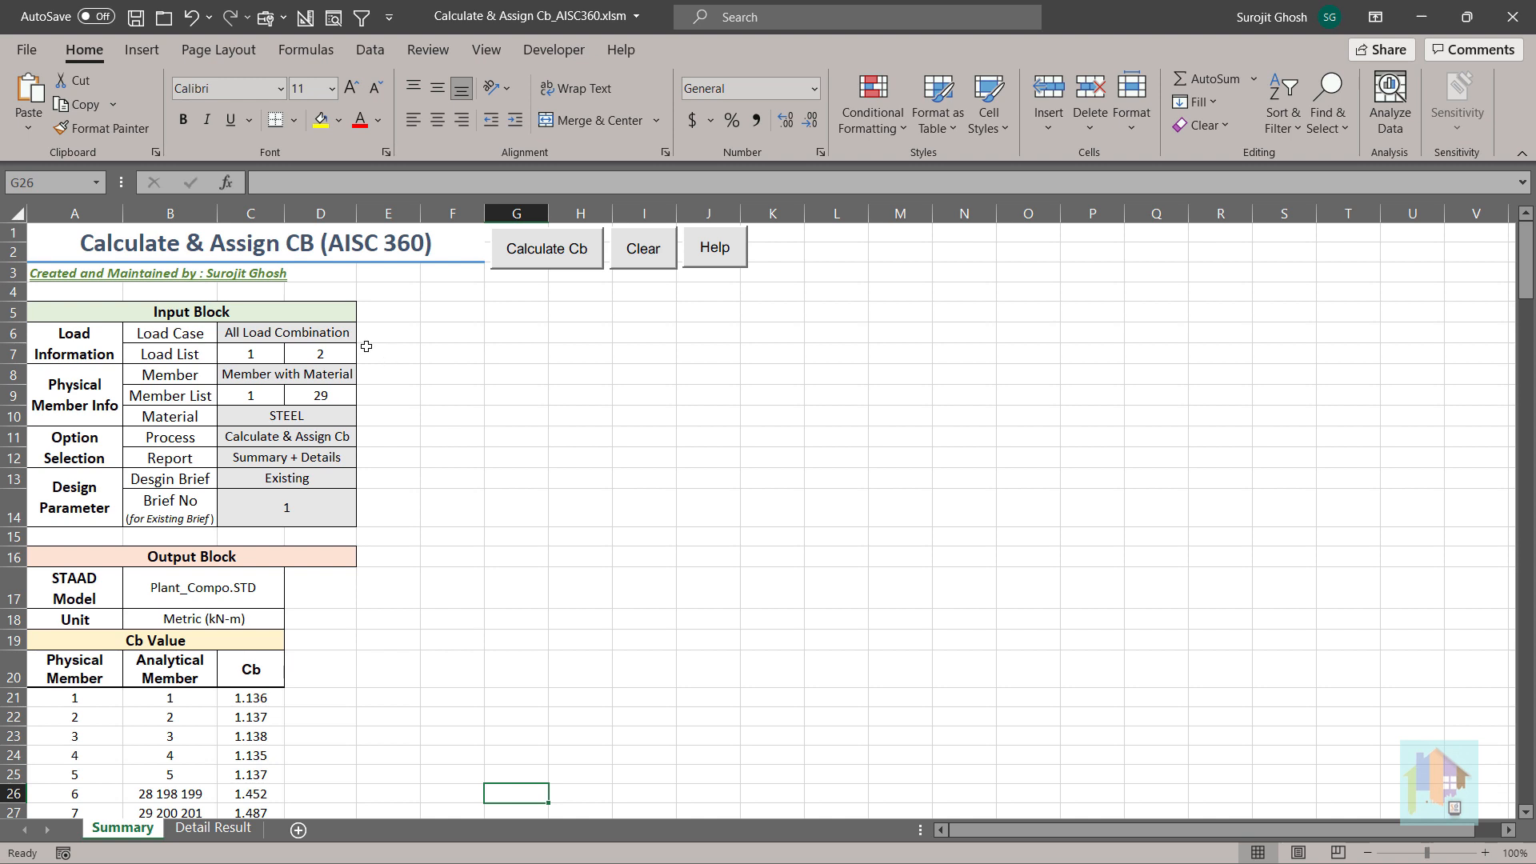
Step: Set the Load Case input to Load List and open the Member input's choices
left_click(342, 333)
left_click(365, 334)
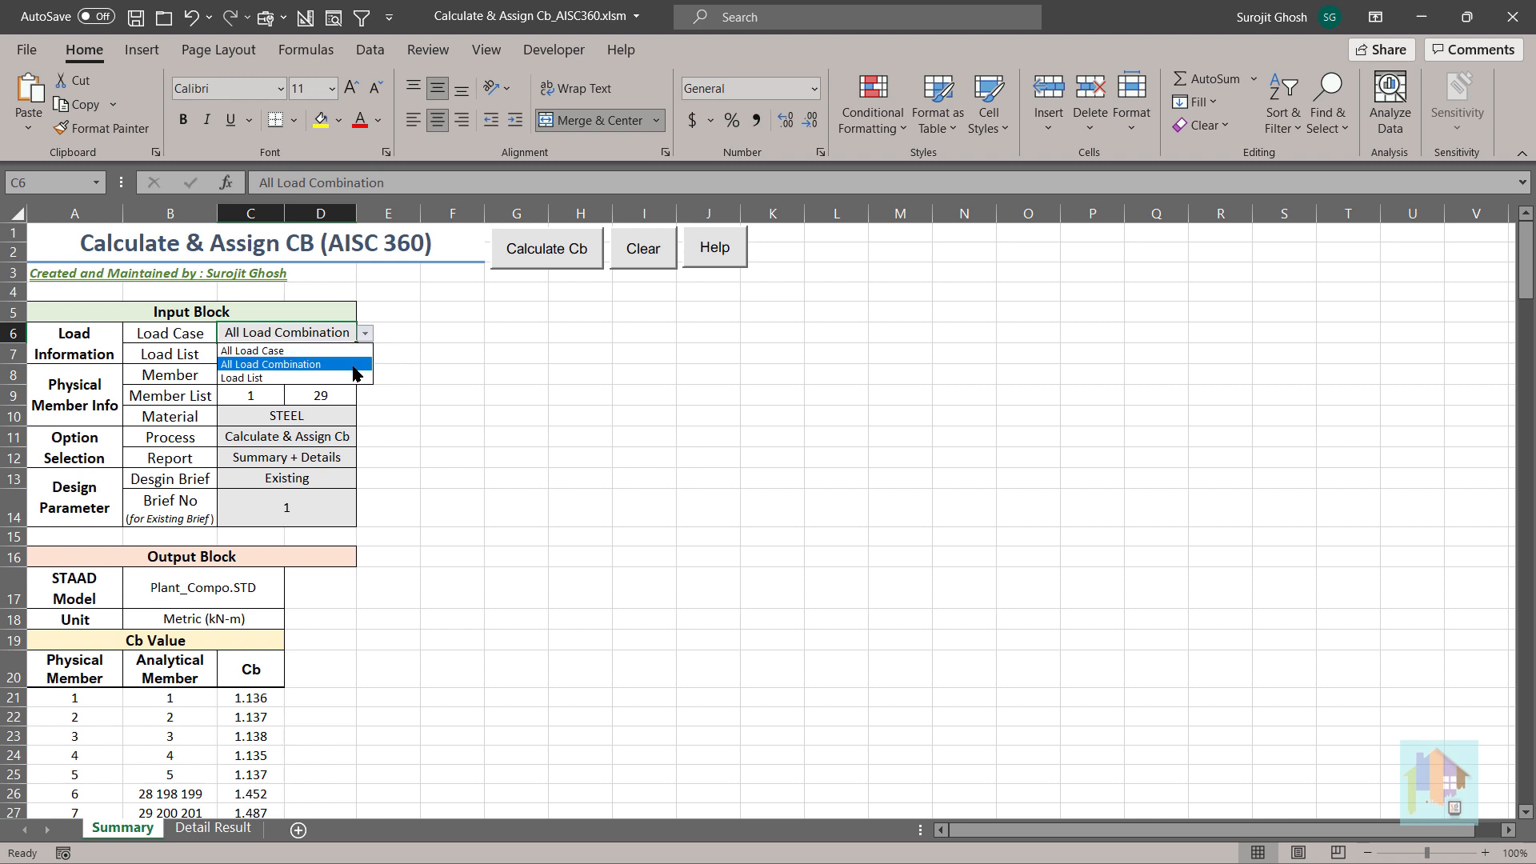
left_click(355, 367)
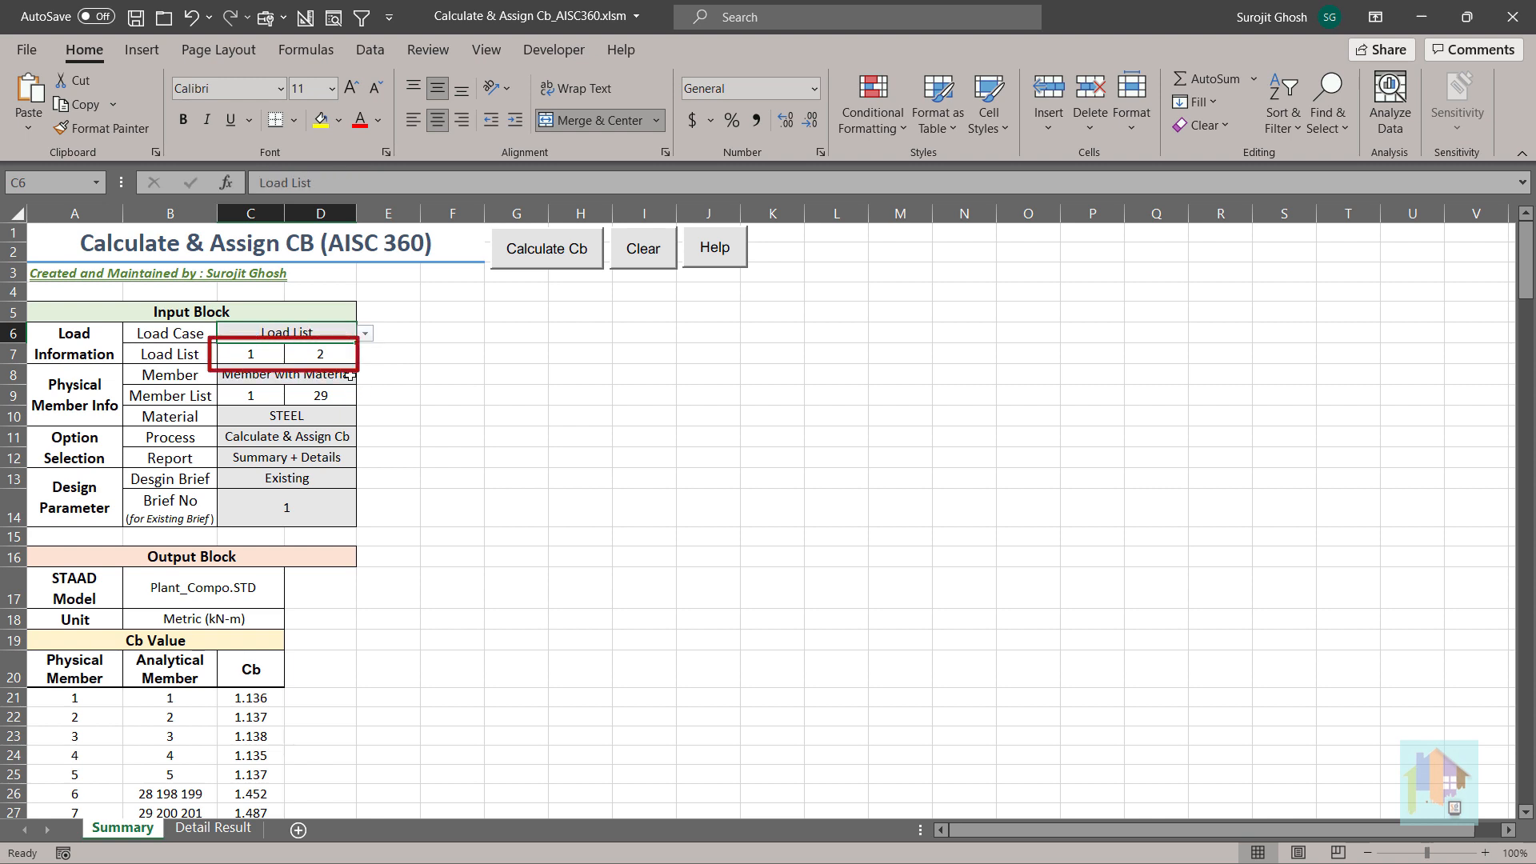
left_click(345, 376)
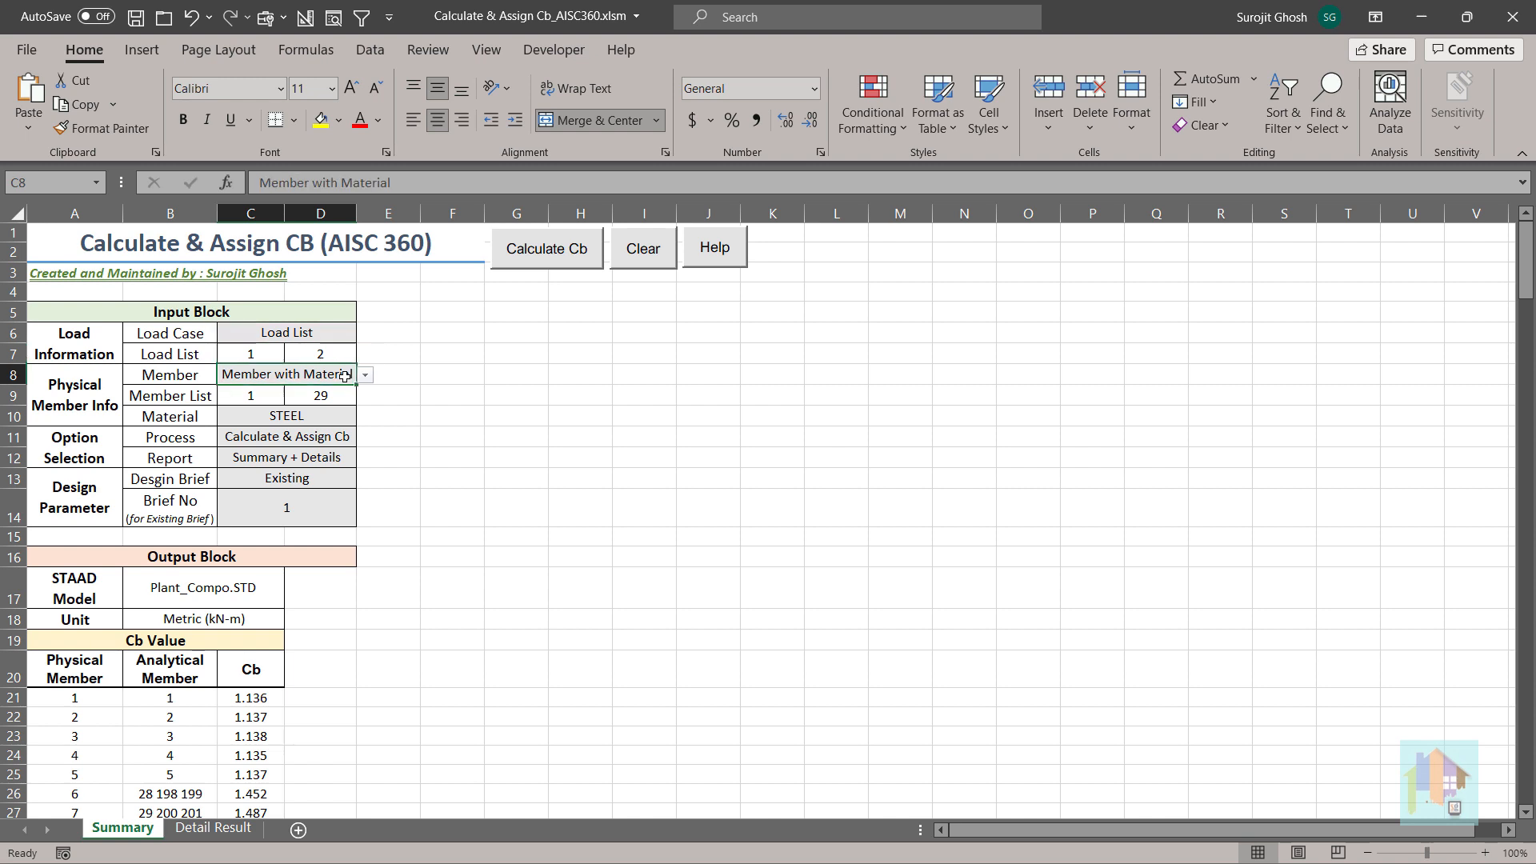
left_click(364, 375)
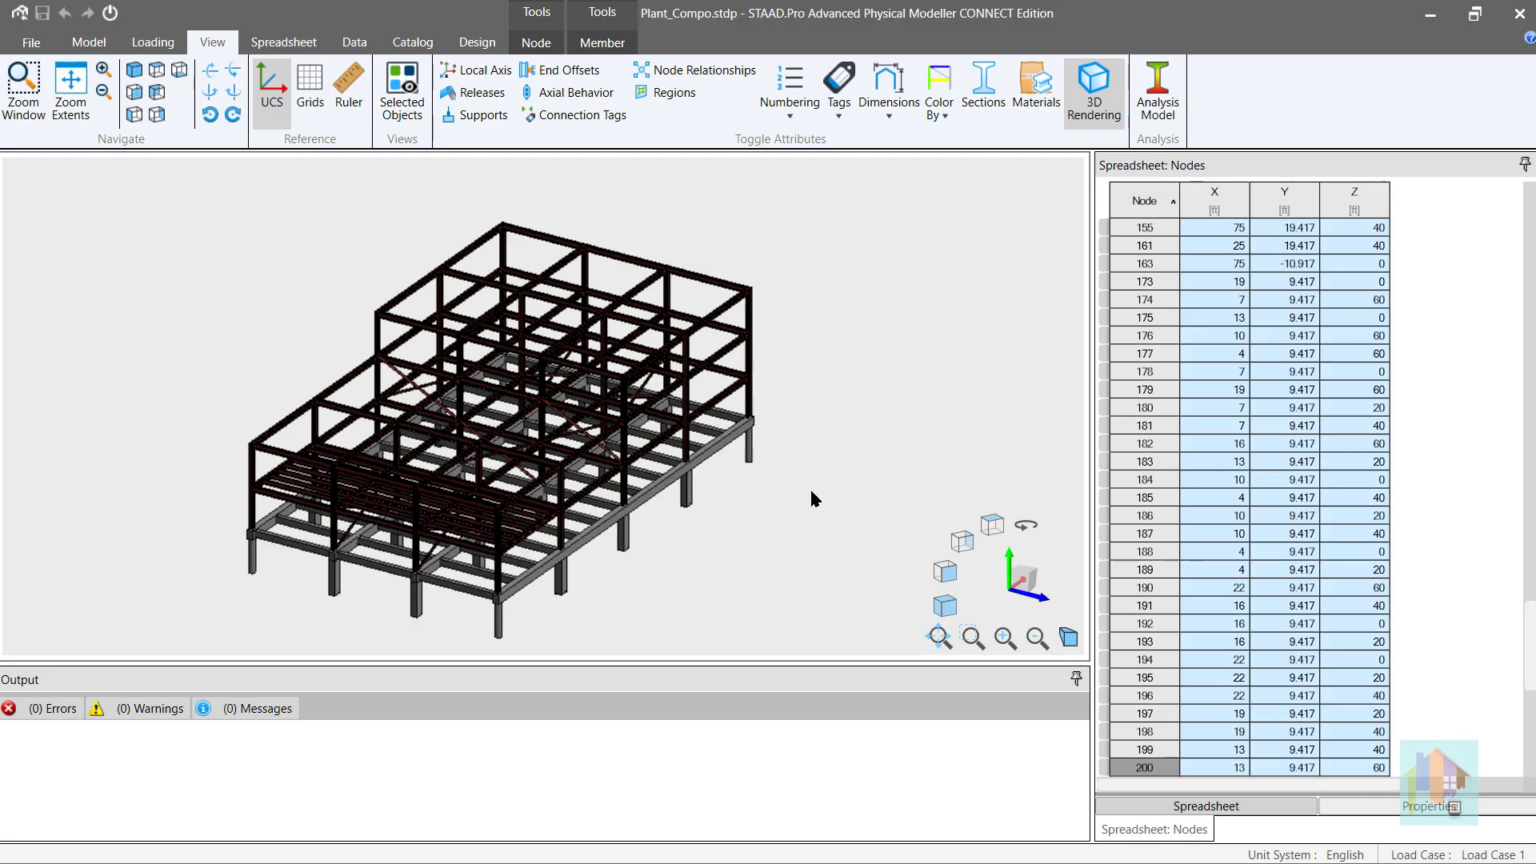
Step: Switch to the Plant_Compo model in STAAD.Pro Physical Modeller, clear the selection and select individual beams of the low front platform
left_click(691, 576)
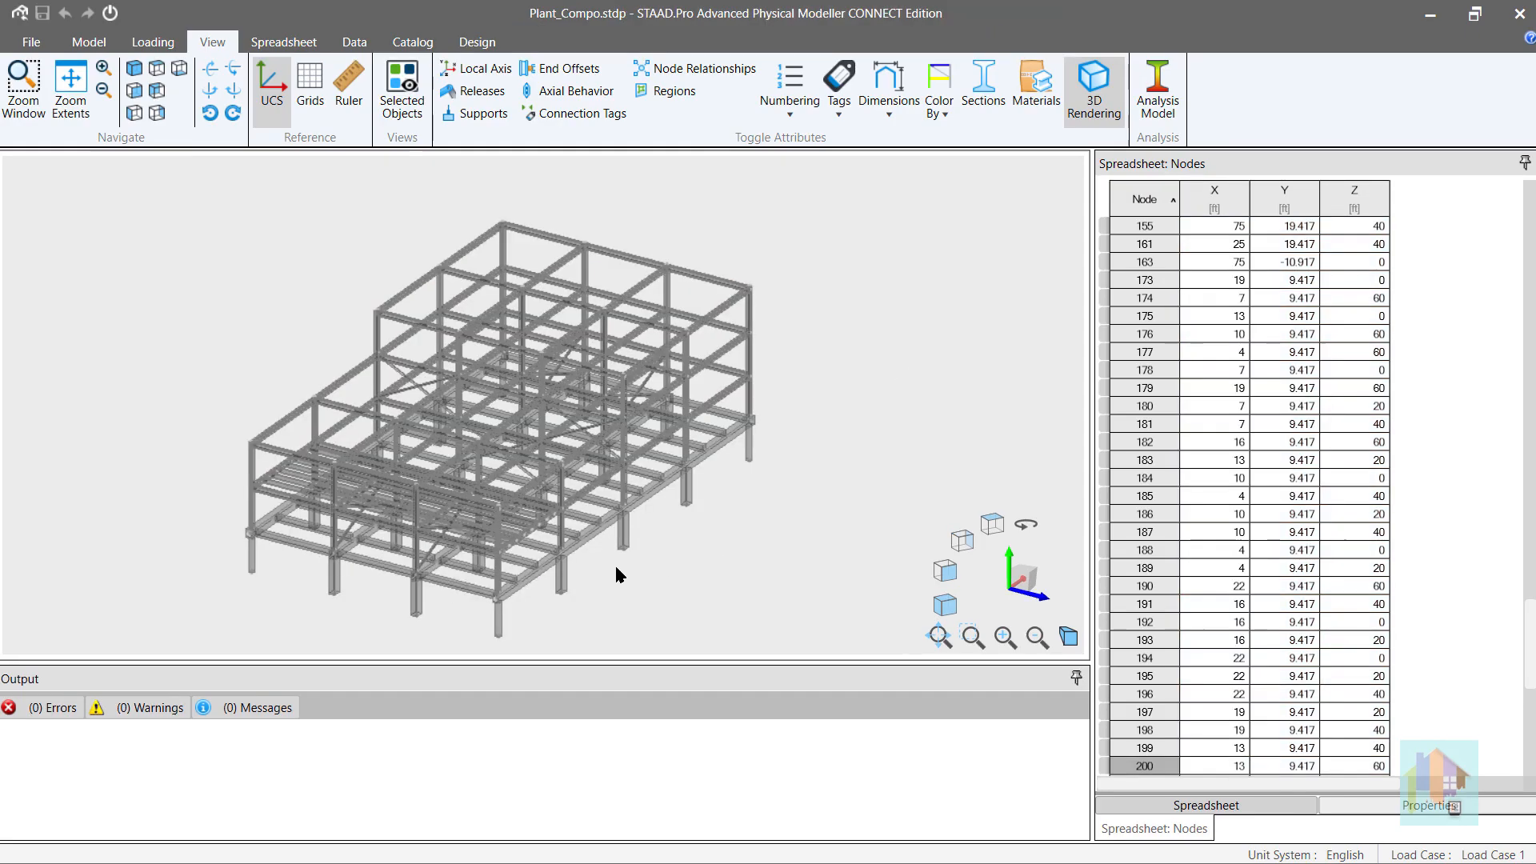
left_click(516, 548)
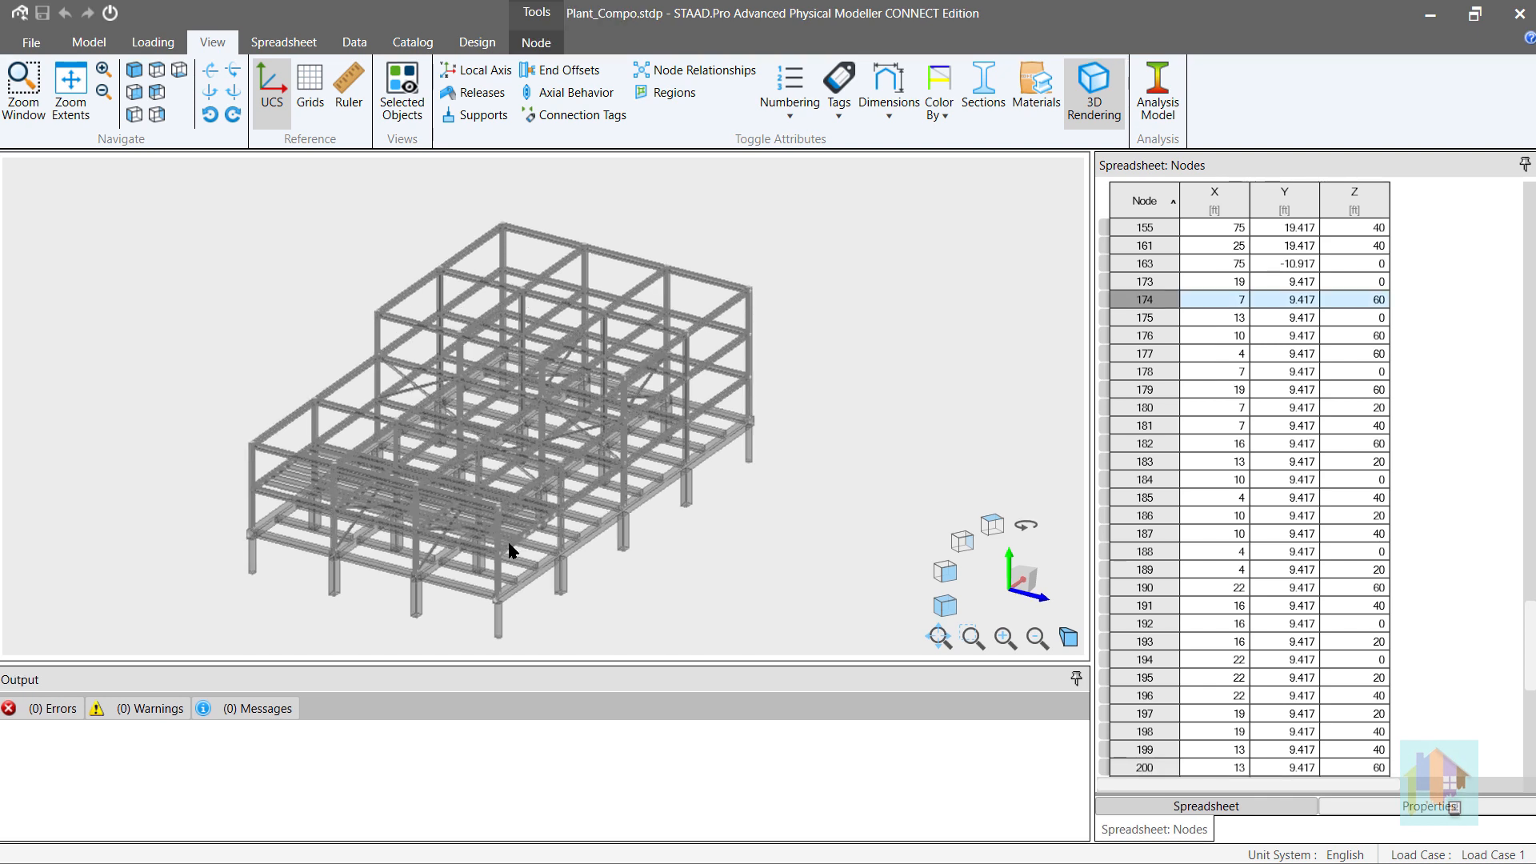
left_click(516, 547)
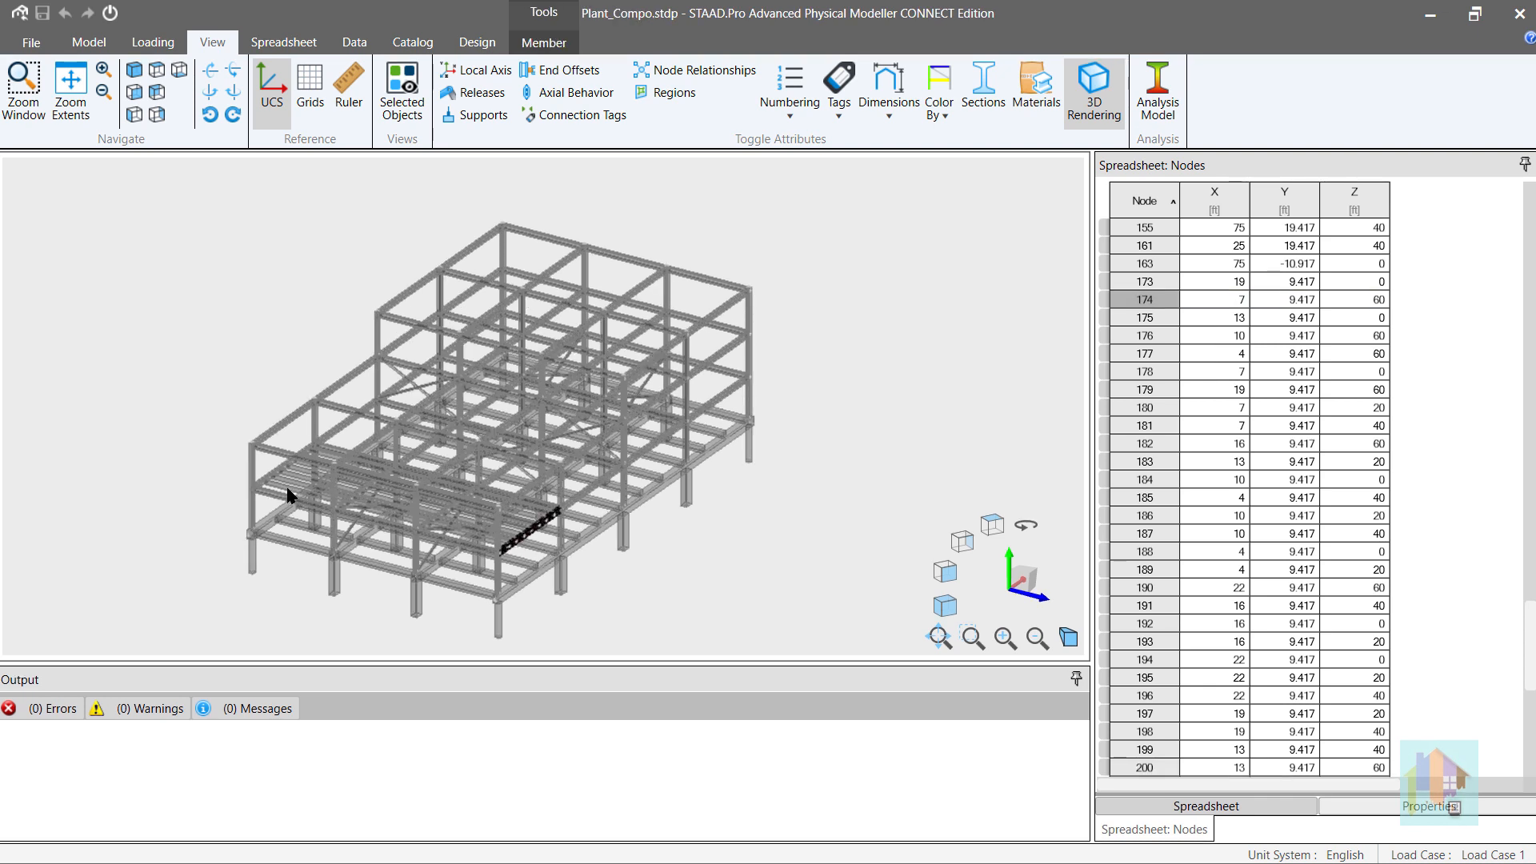
left_click(267, 479)
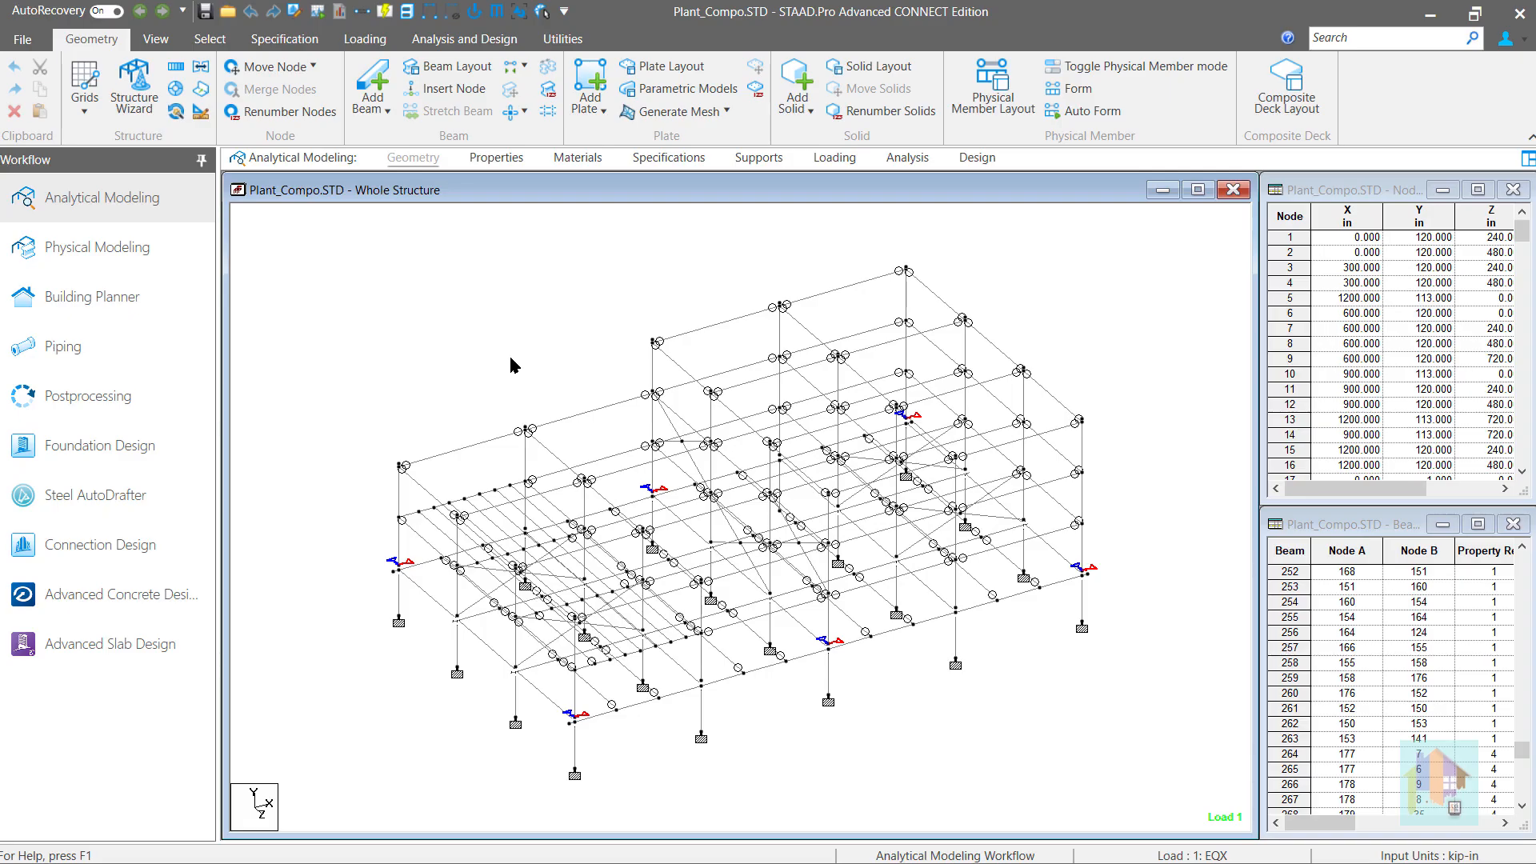
Step: Switch to the Plant_Compo.STD analytical model, select adjoining platform edge beams and try the Form Member and Auto Form physical member commands
left_click(478, 494)
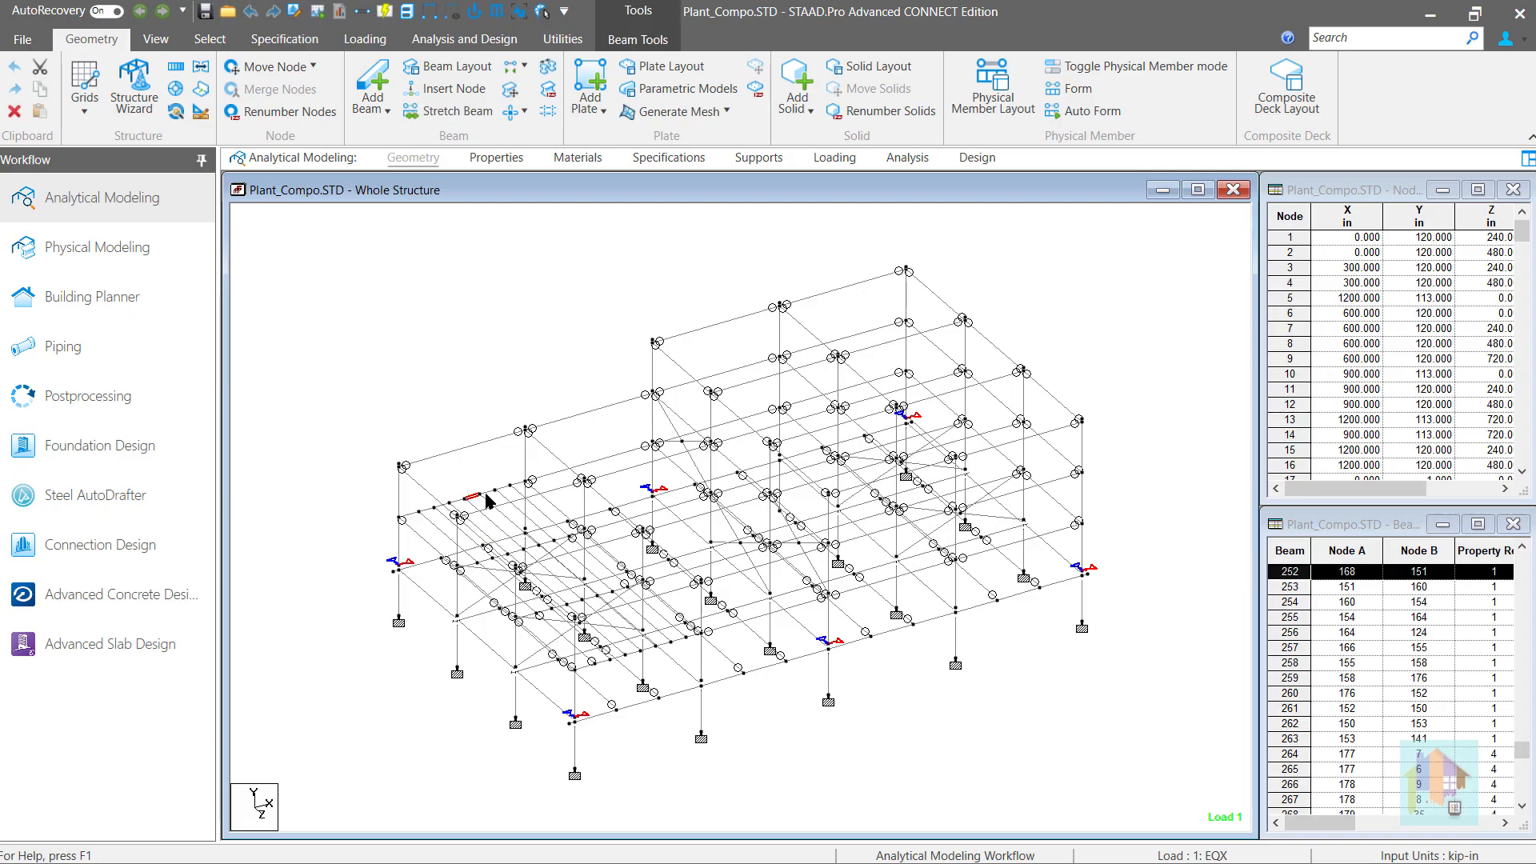
right_click(497, 321)
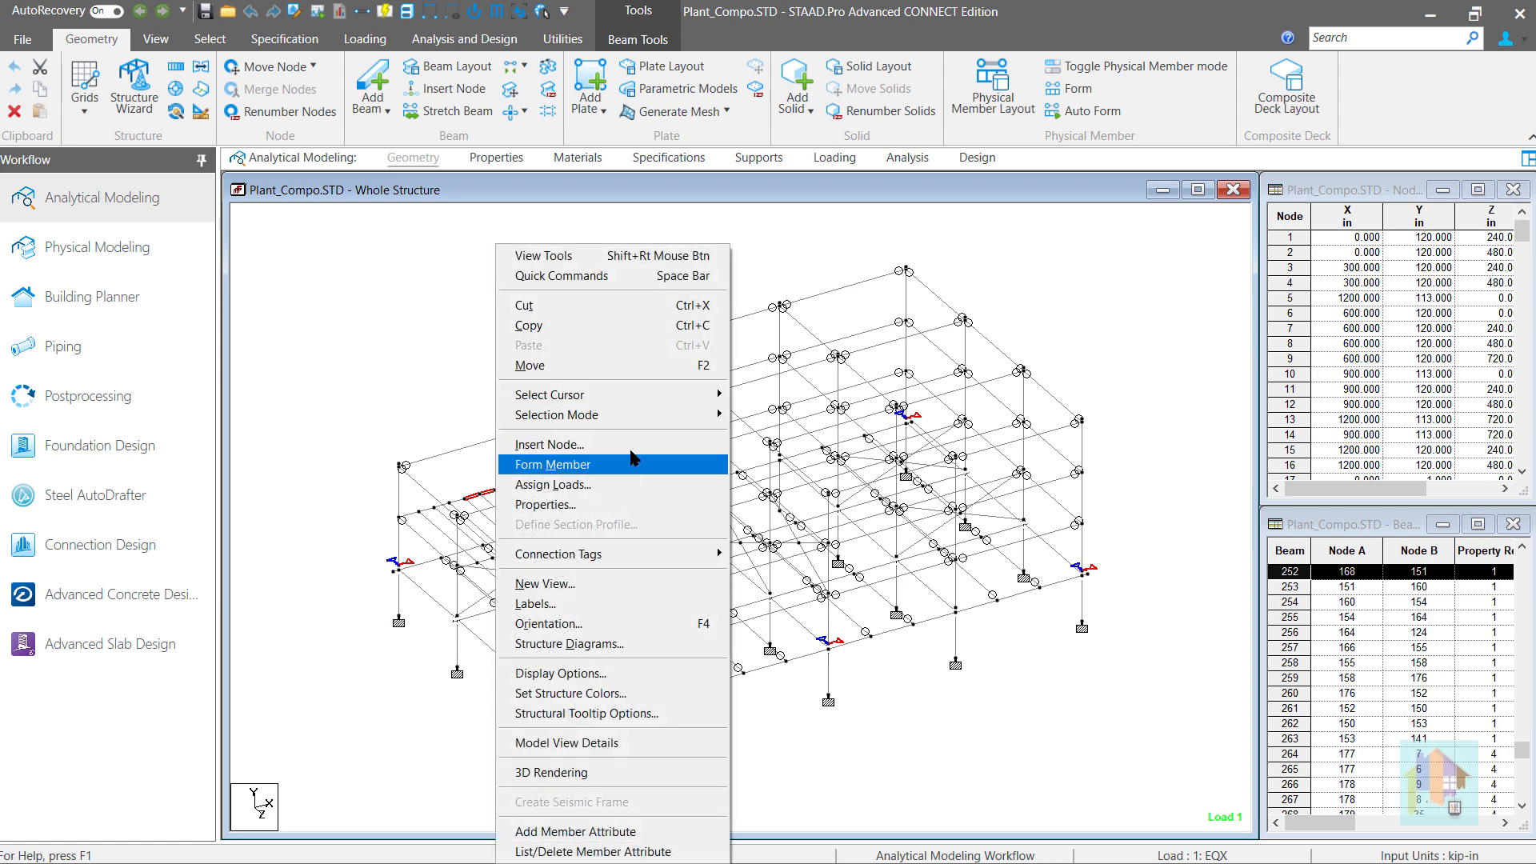
left_click(622, 466)
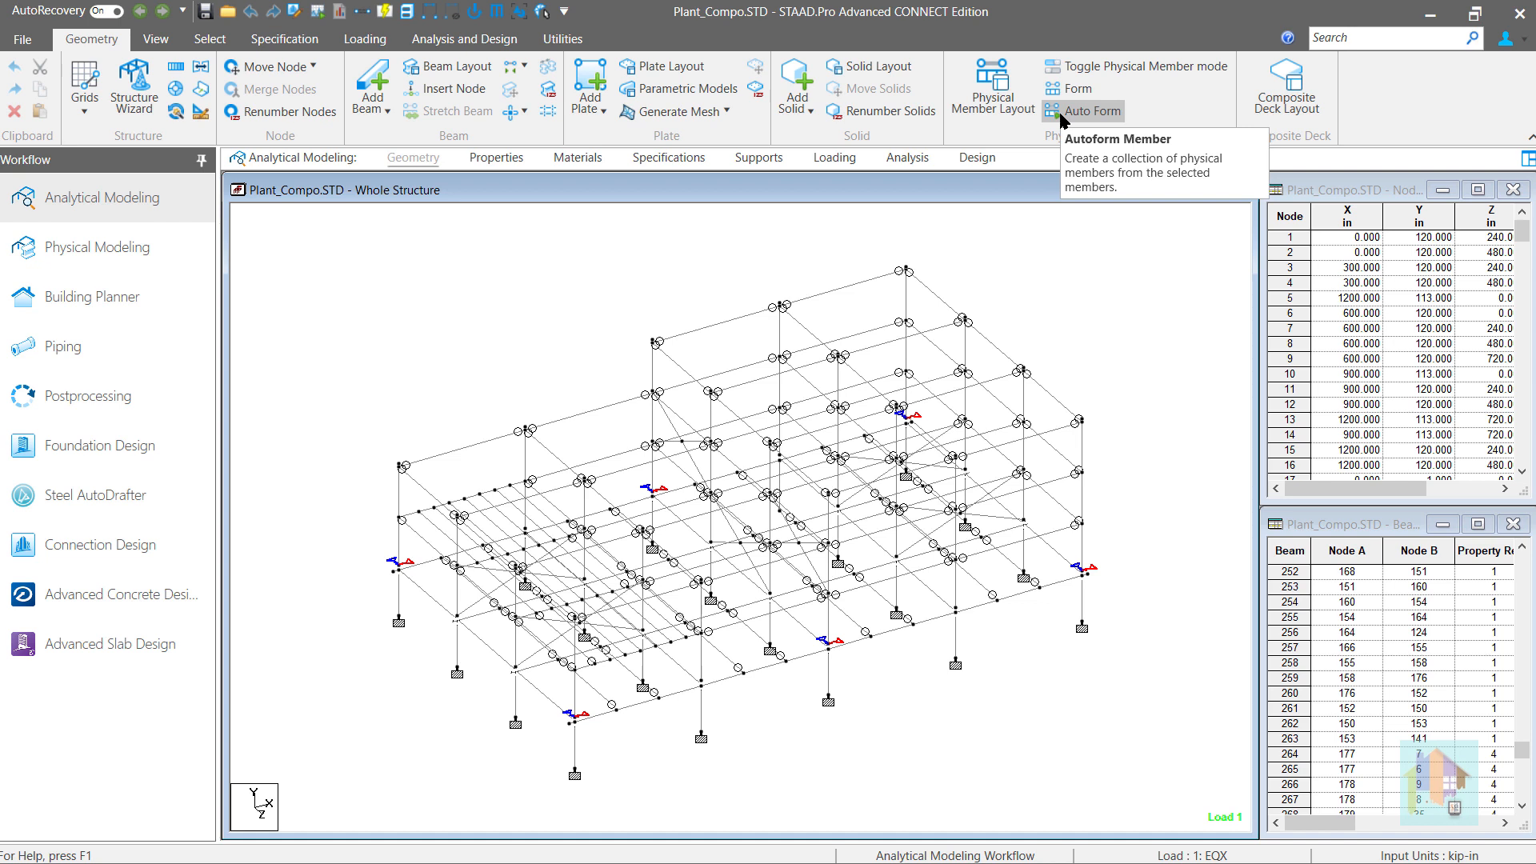
left_click(1062, 119)
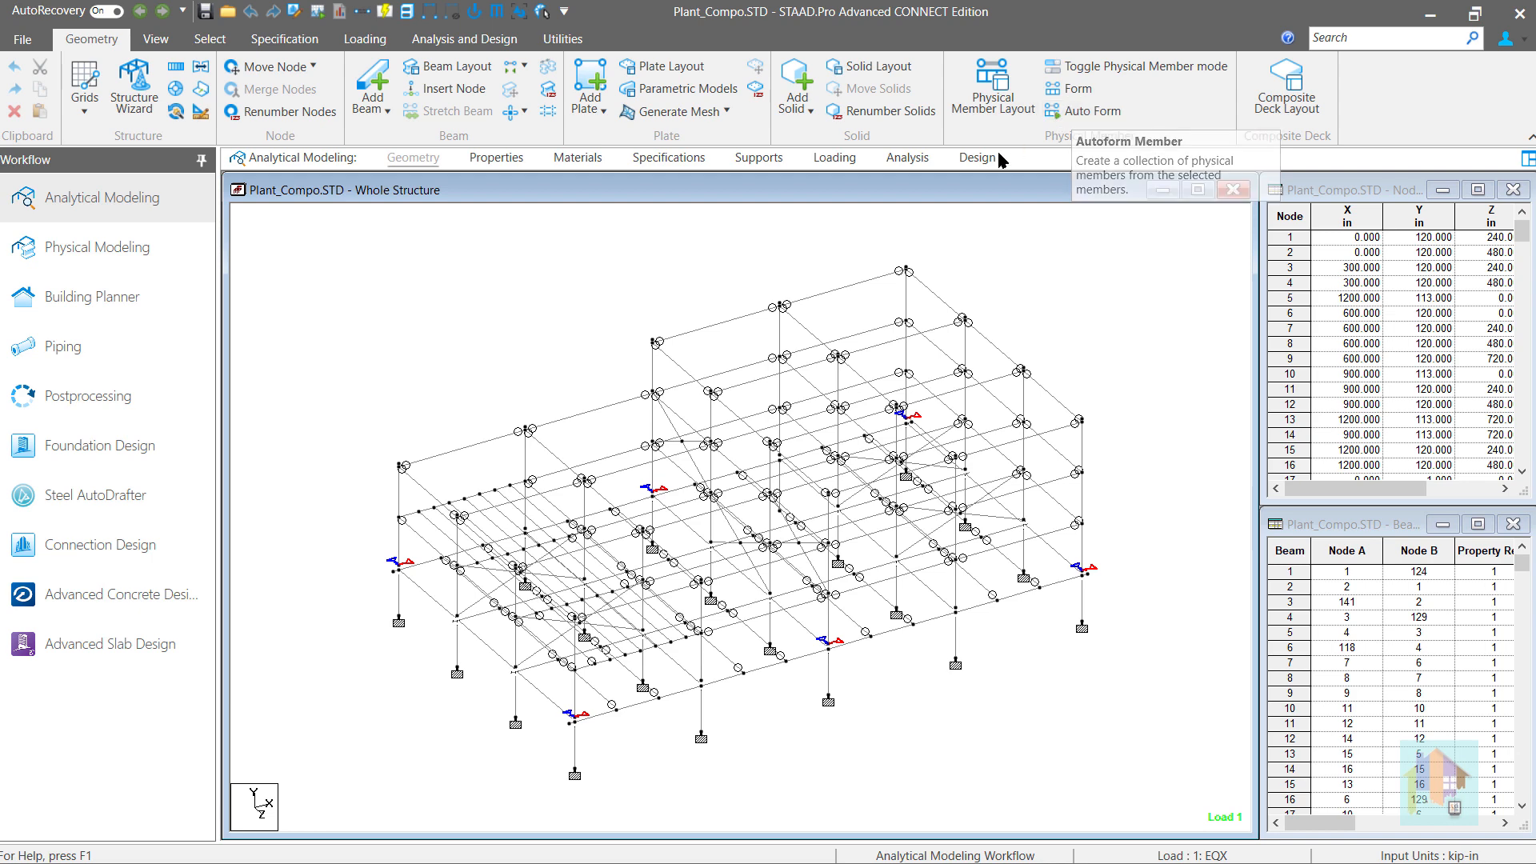
Step: Activate the Physical Member Cursor and select a physical member framing into the platform edge
right_click(798, 228)
mouse_move(980, 368)
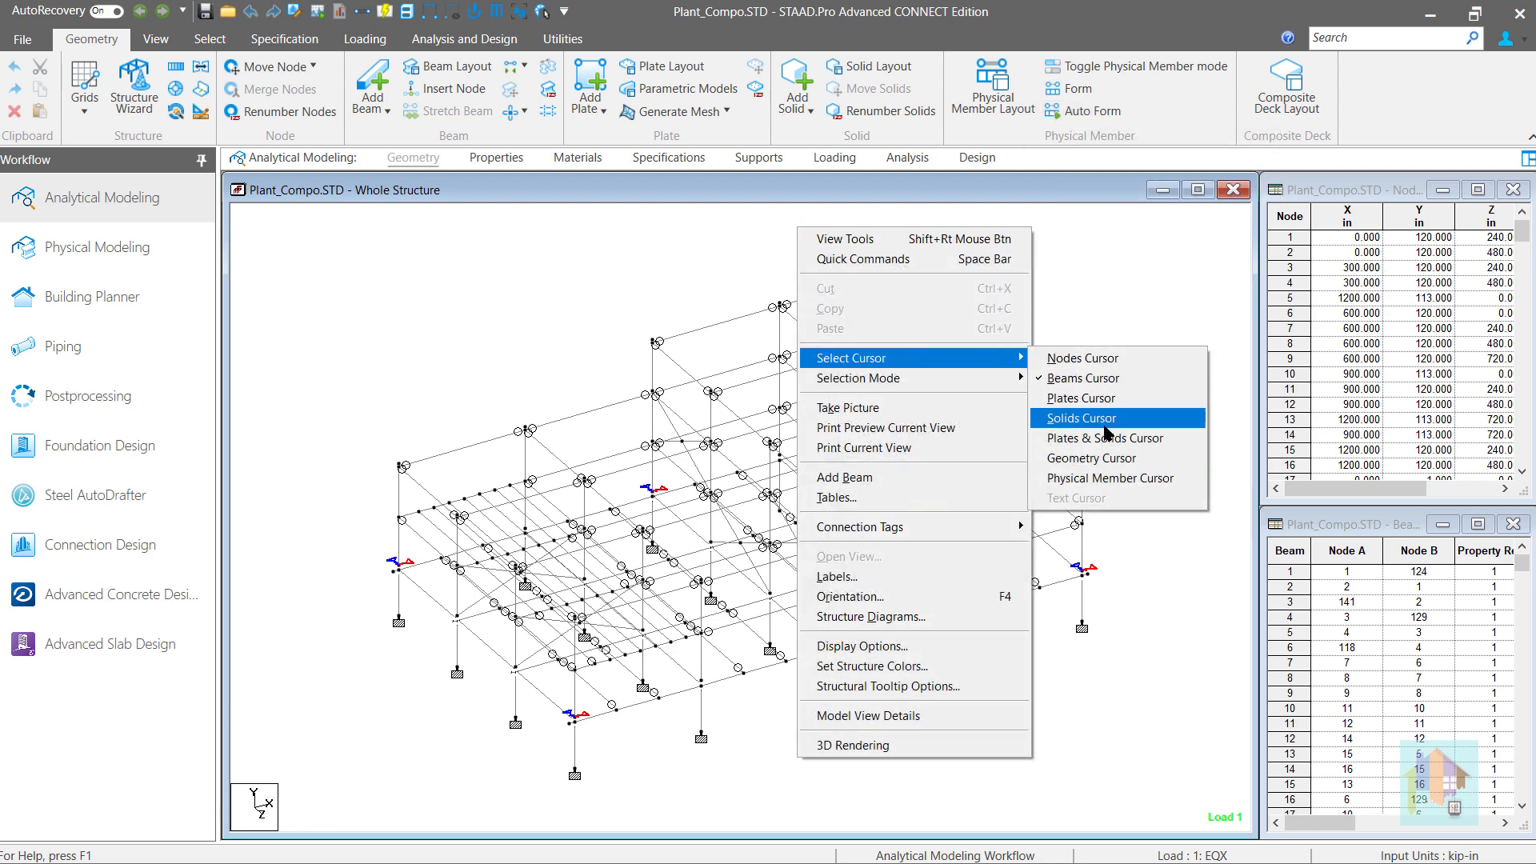
left_click(1111, 478)
left_click(468, 504)
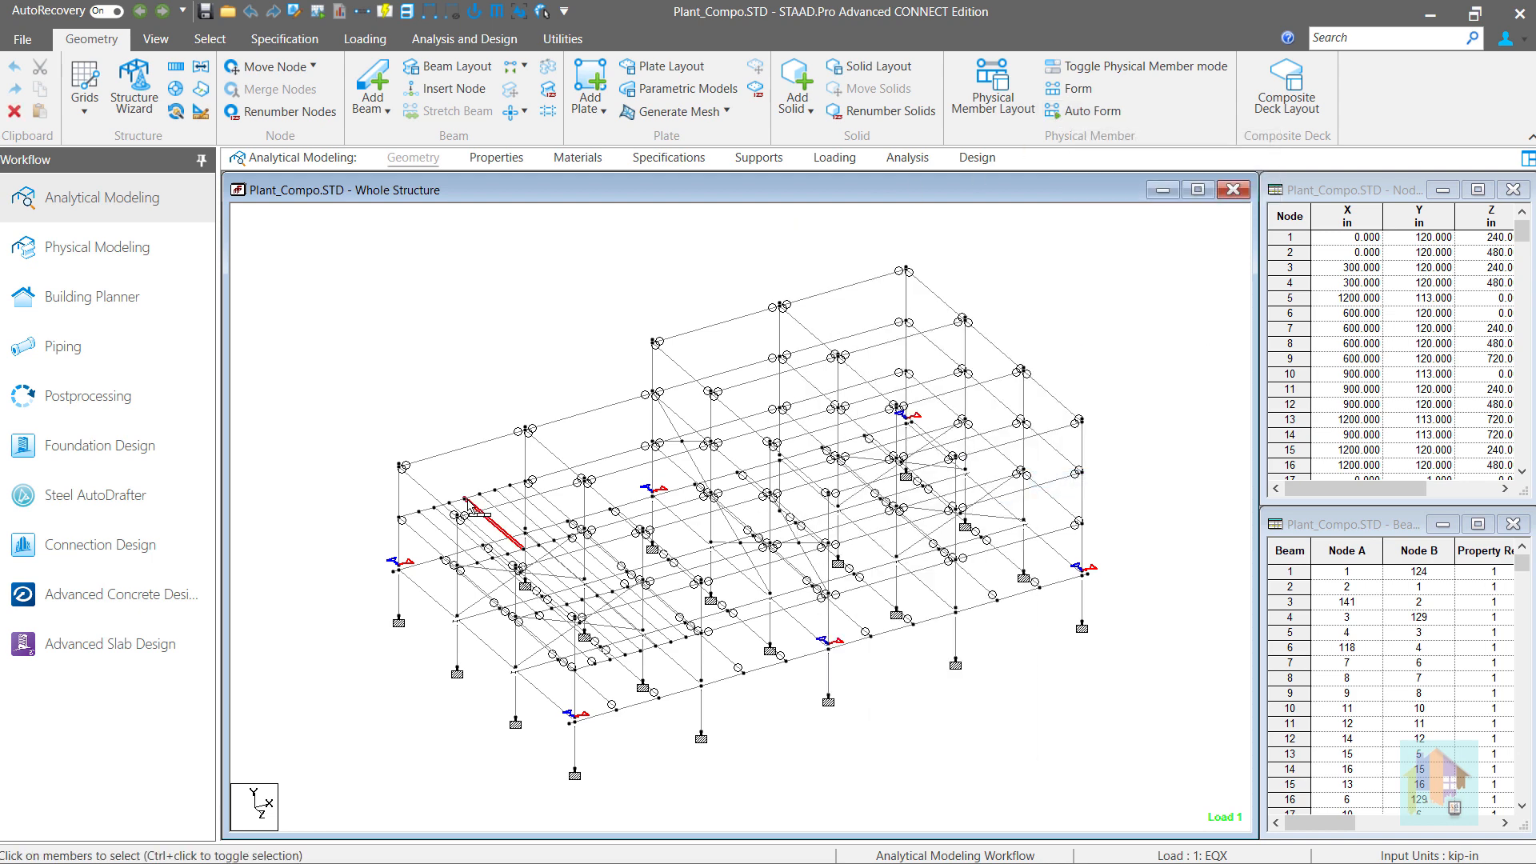
left_click(461, 501)
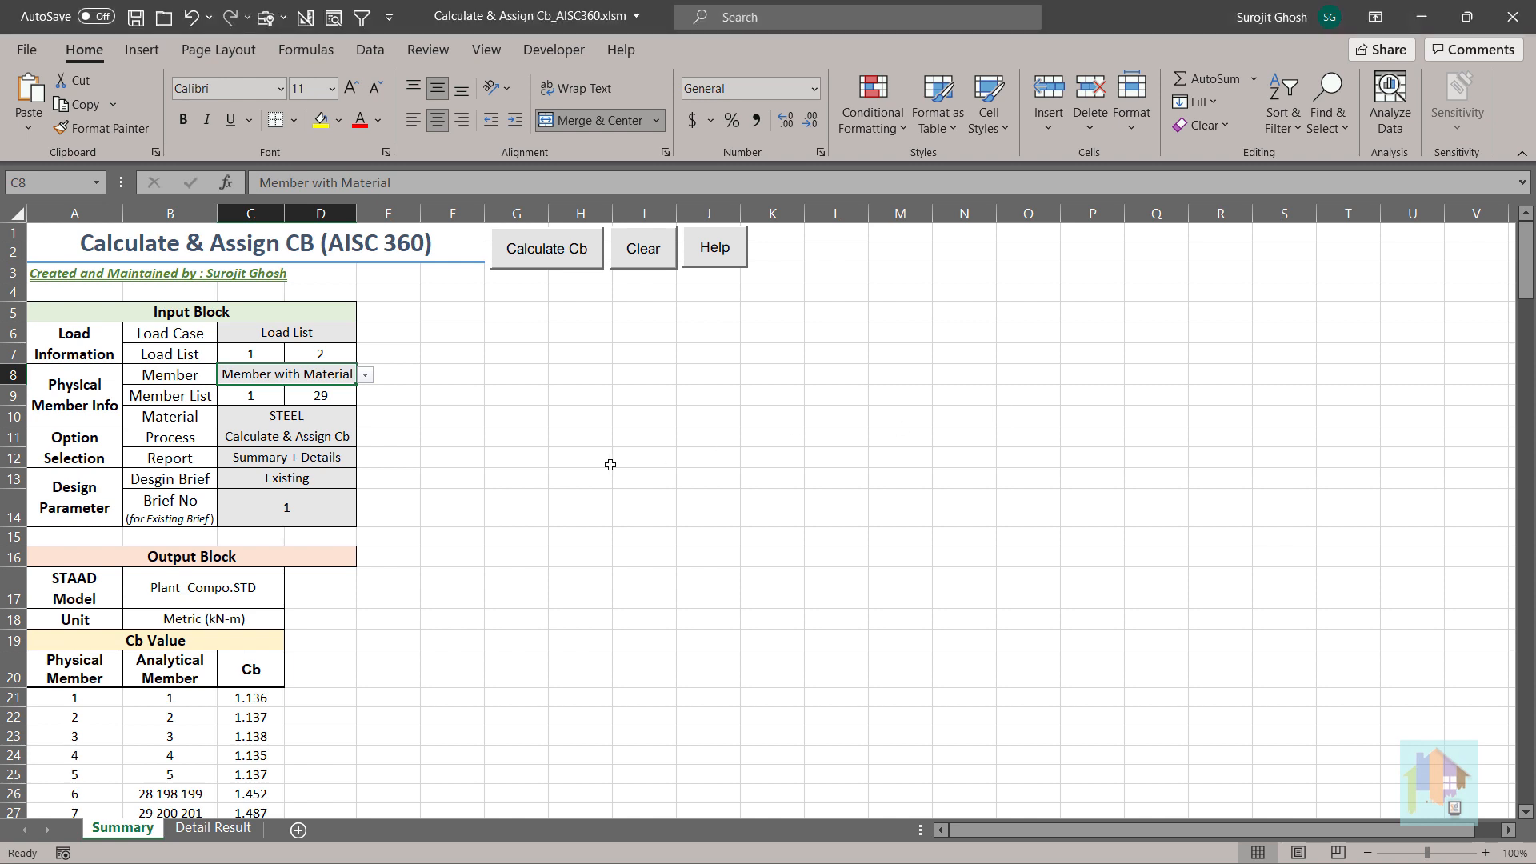
Step: Return to the Cb workbook in Excel and review the choices for the Member and Process inputs without changing them
left_click(366, 376)
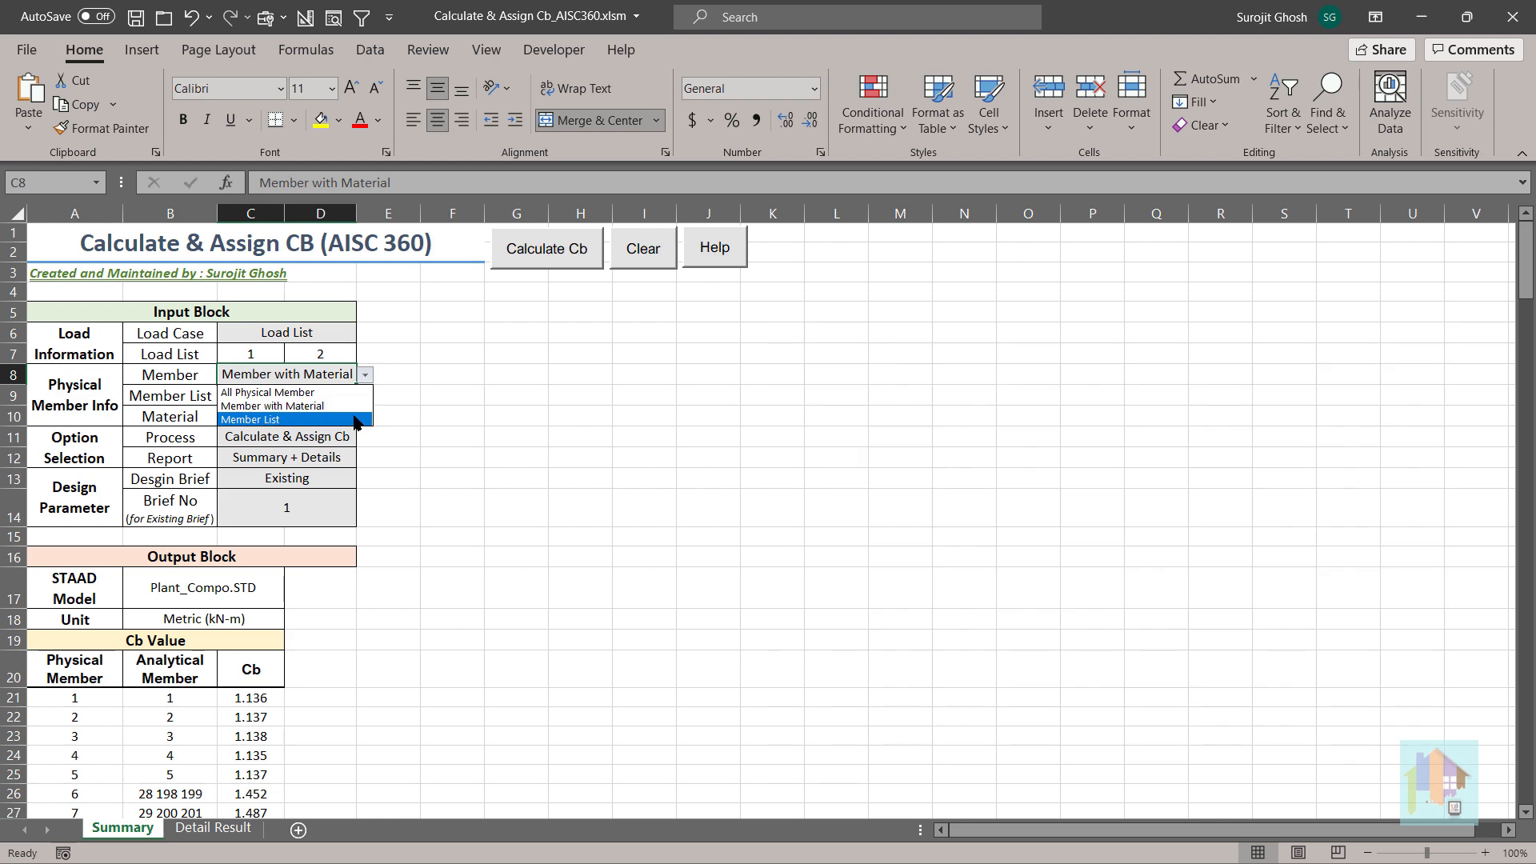
key("Escape")
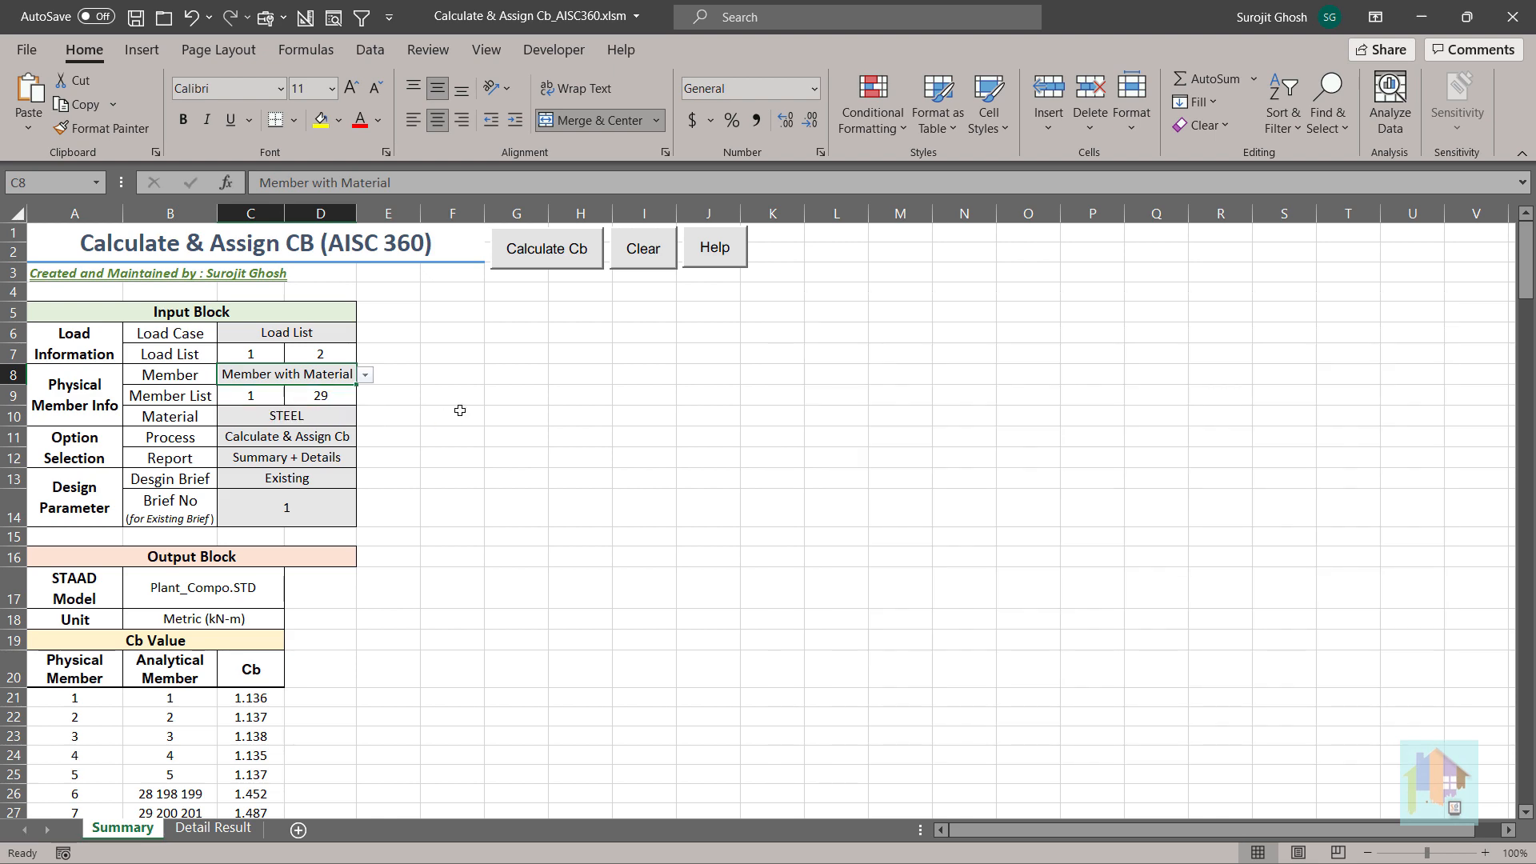
left_click(347, 437)
left_click(365, 439)
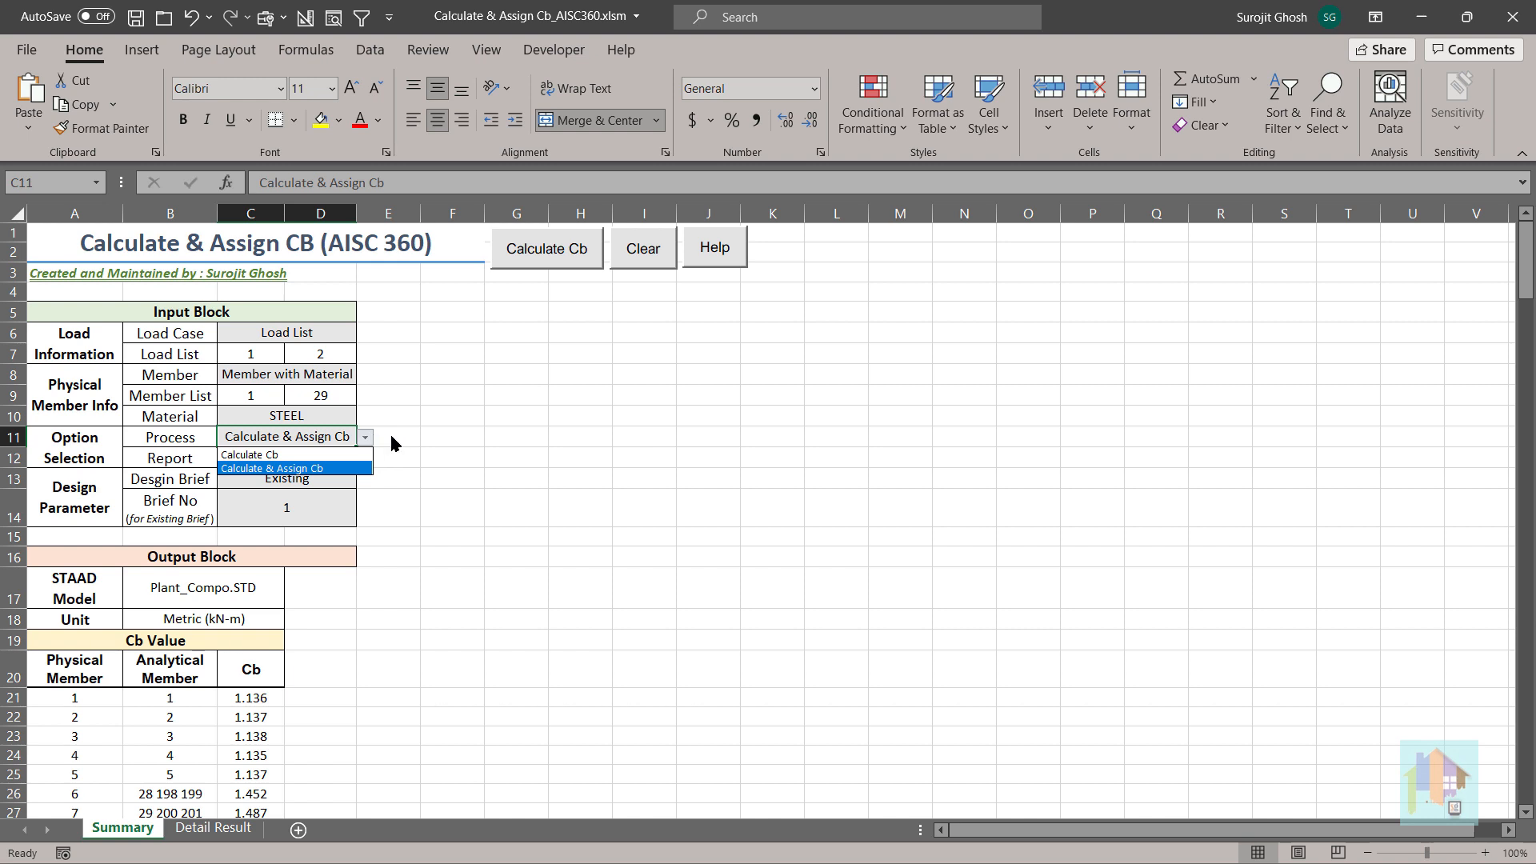
key("Escape")
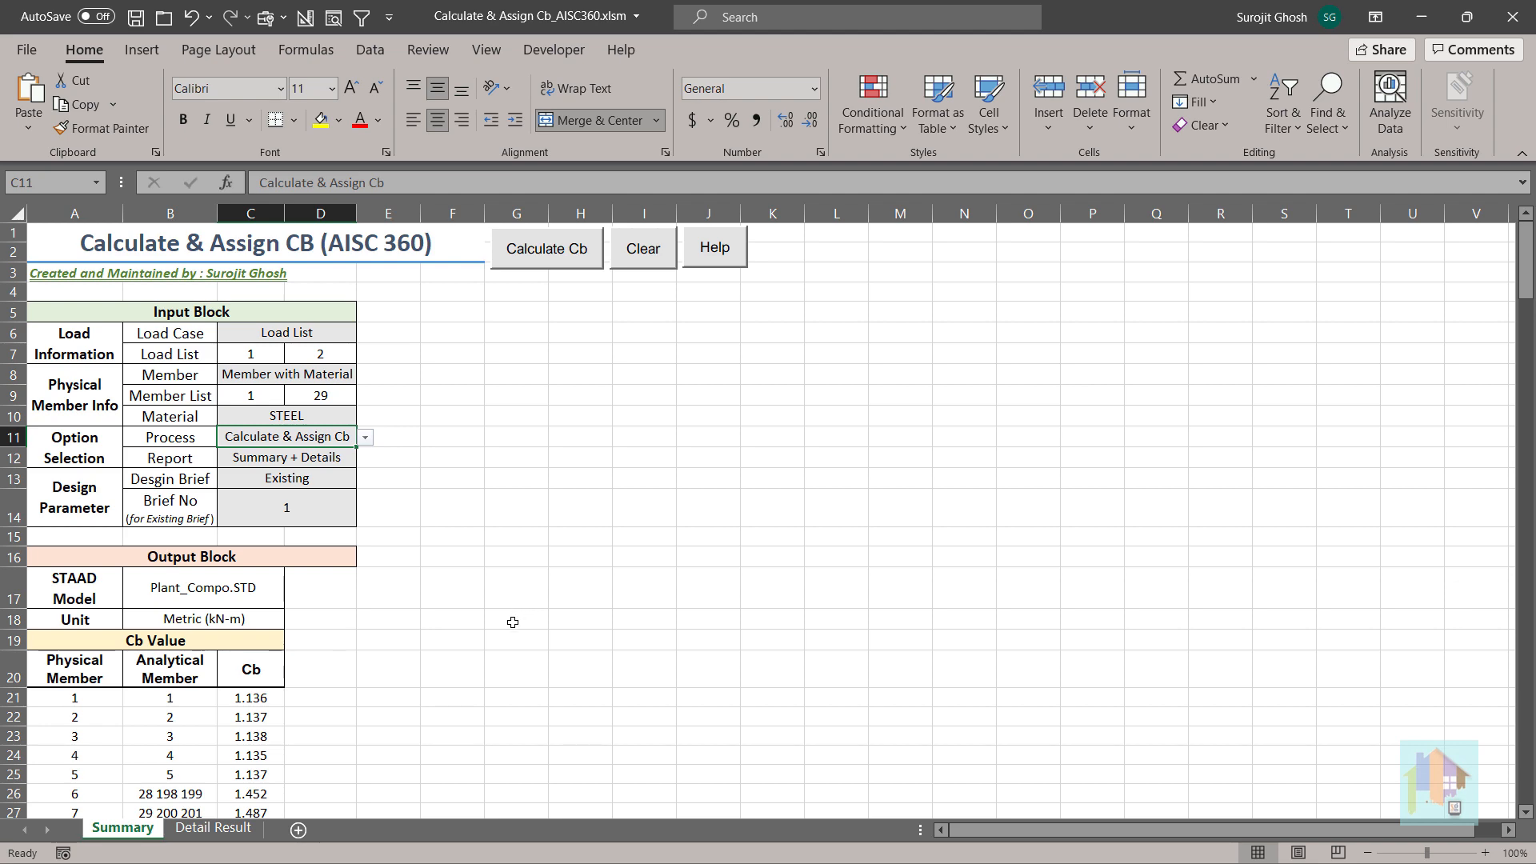
Step: Examine the Detail Result sheet's Cb calculations and the Report input's choices, and return to the Summary sheet
left_click(215, 828)
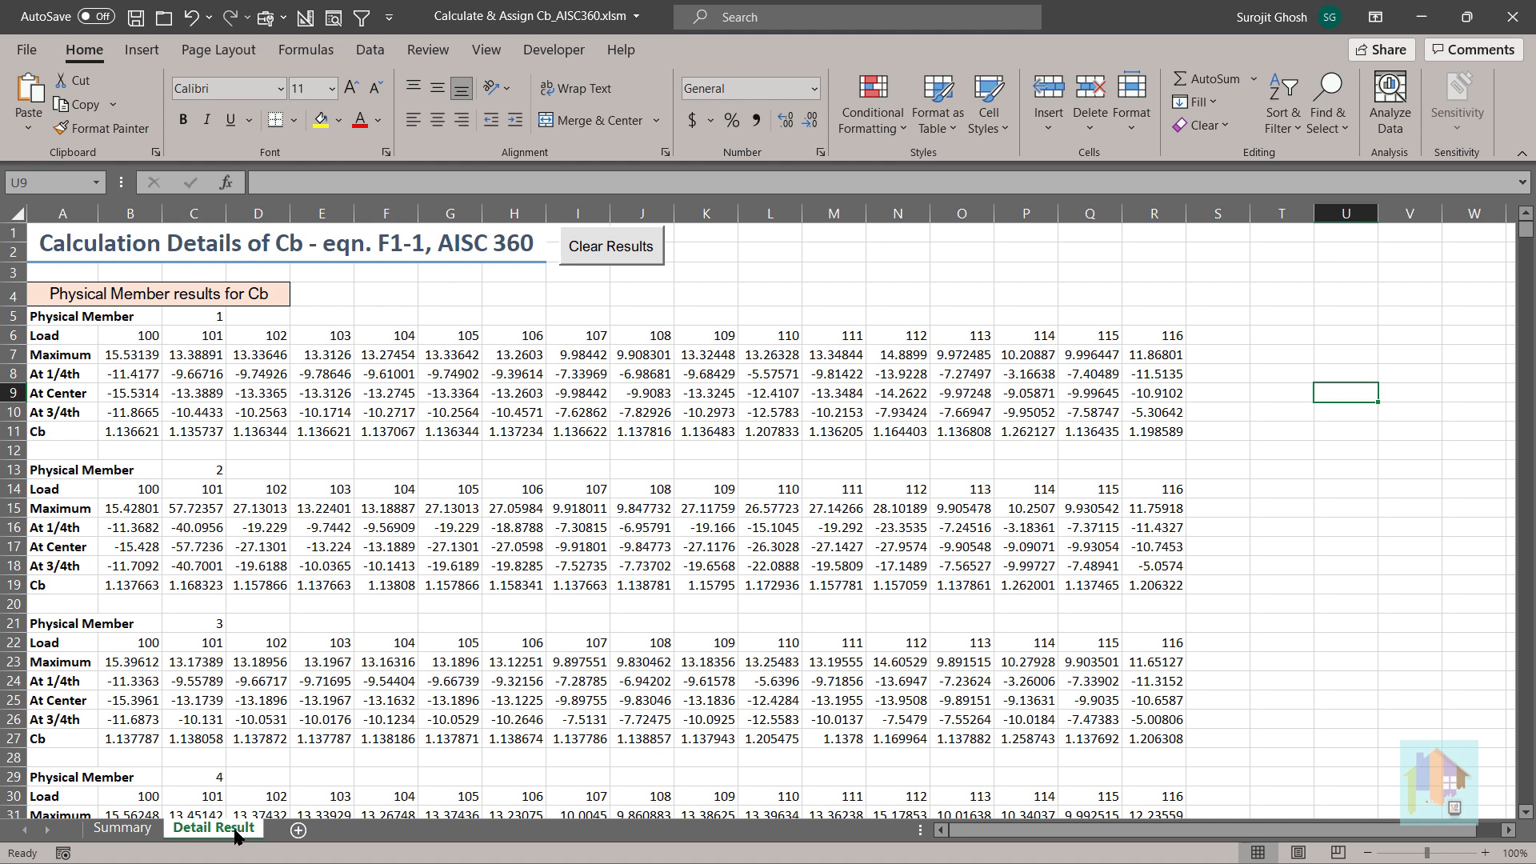
left_click(124, 828)
left_click(345, 454)
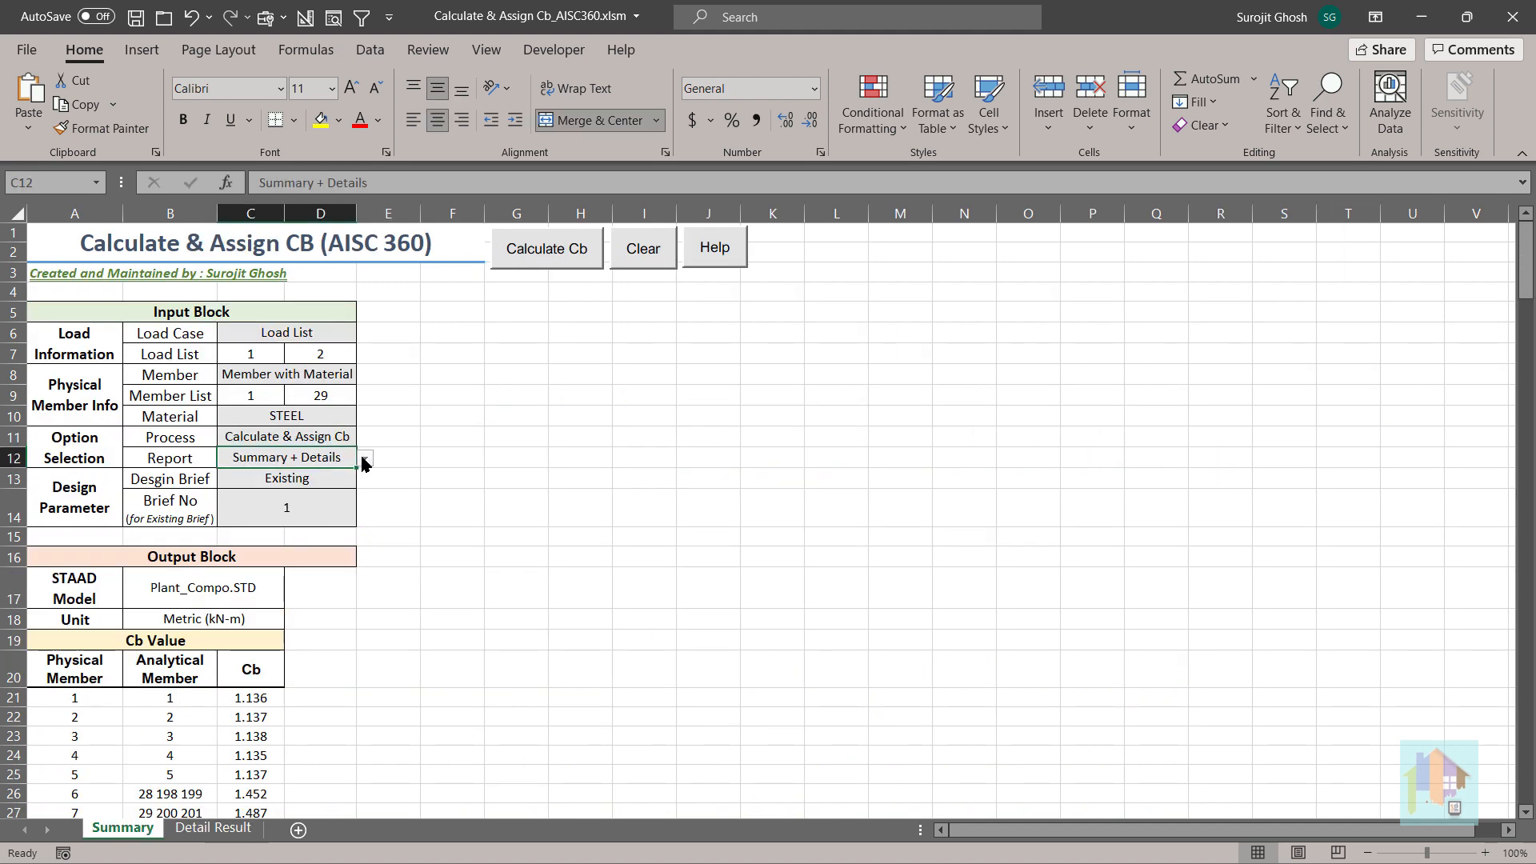
left_click(364, 462)
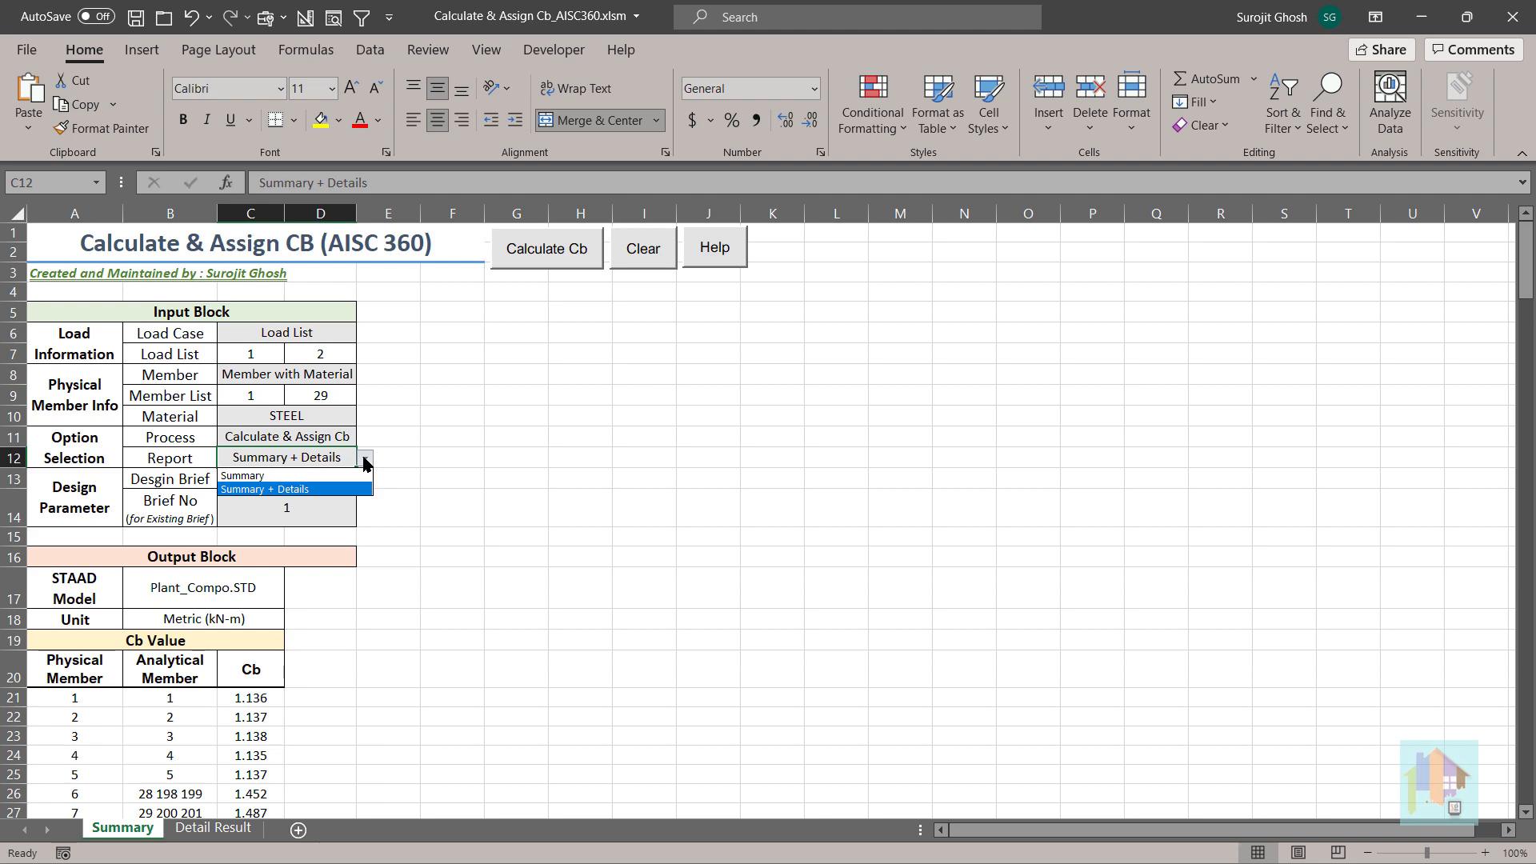
left_click(364, 463)
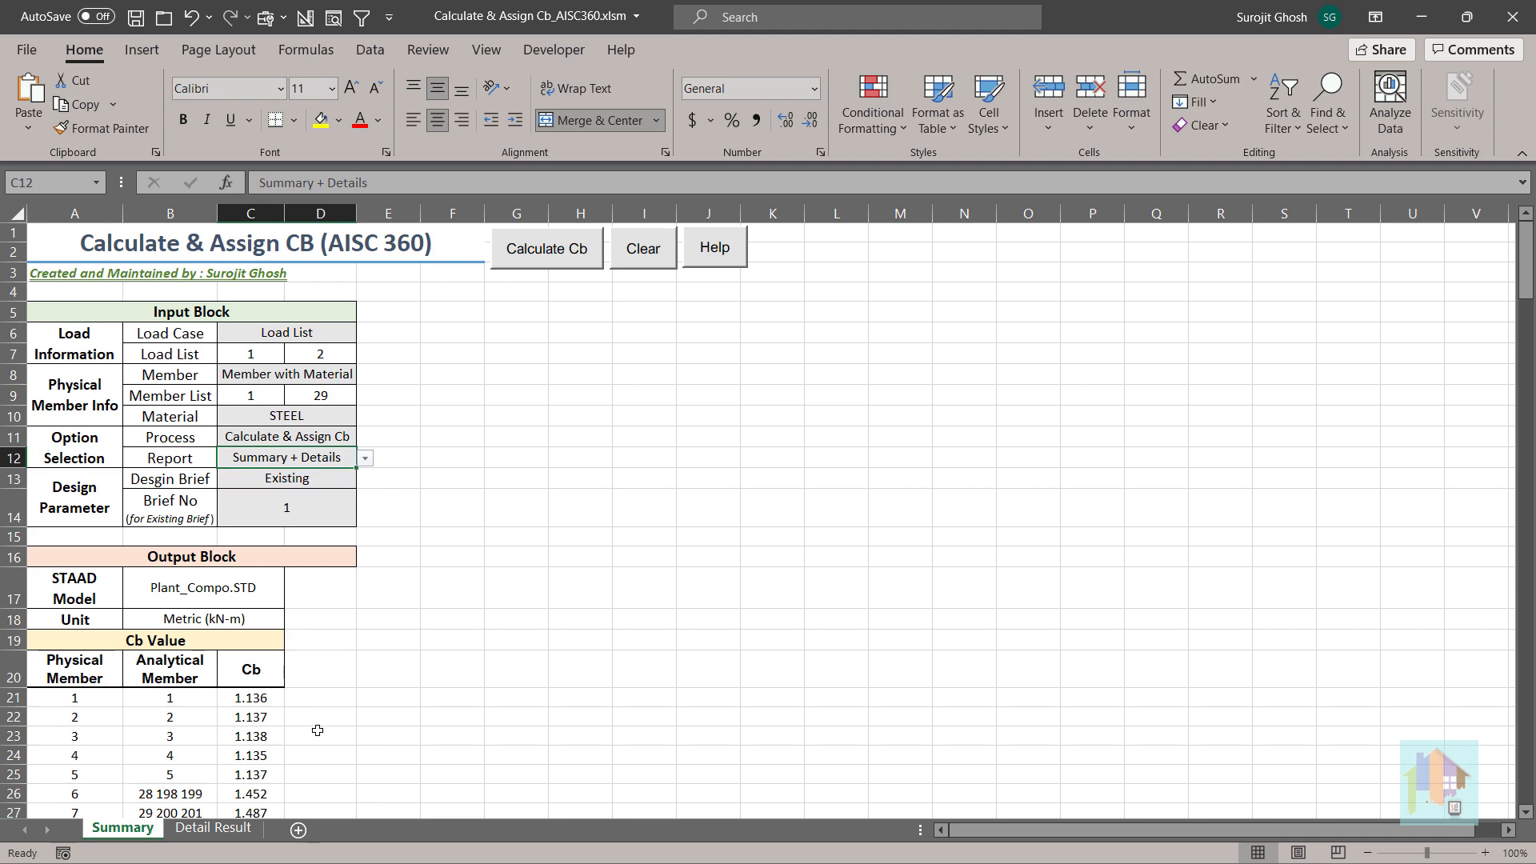
left_click(209, 830)
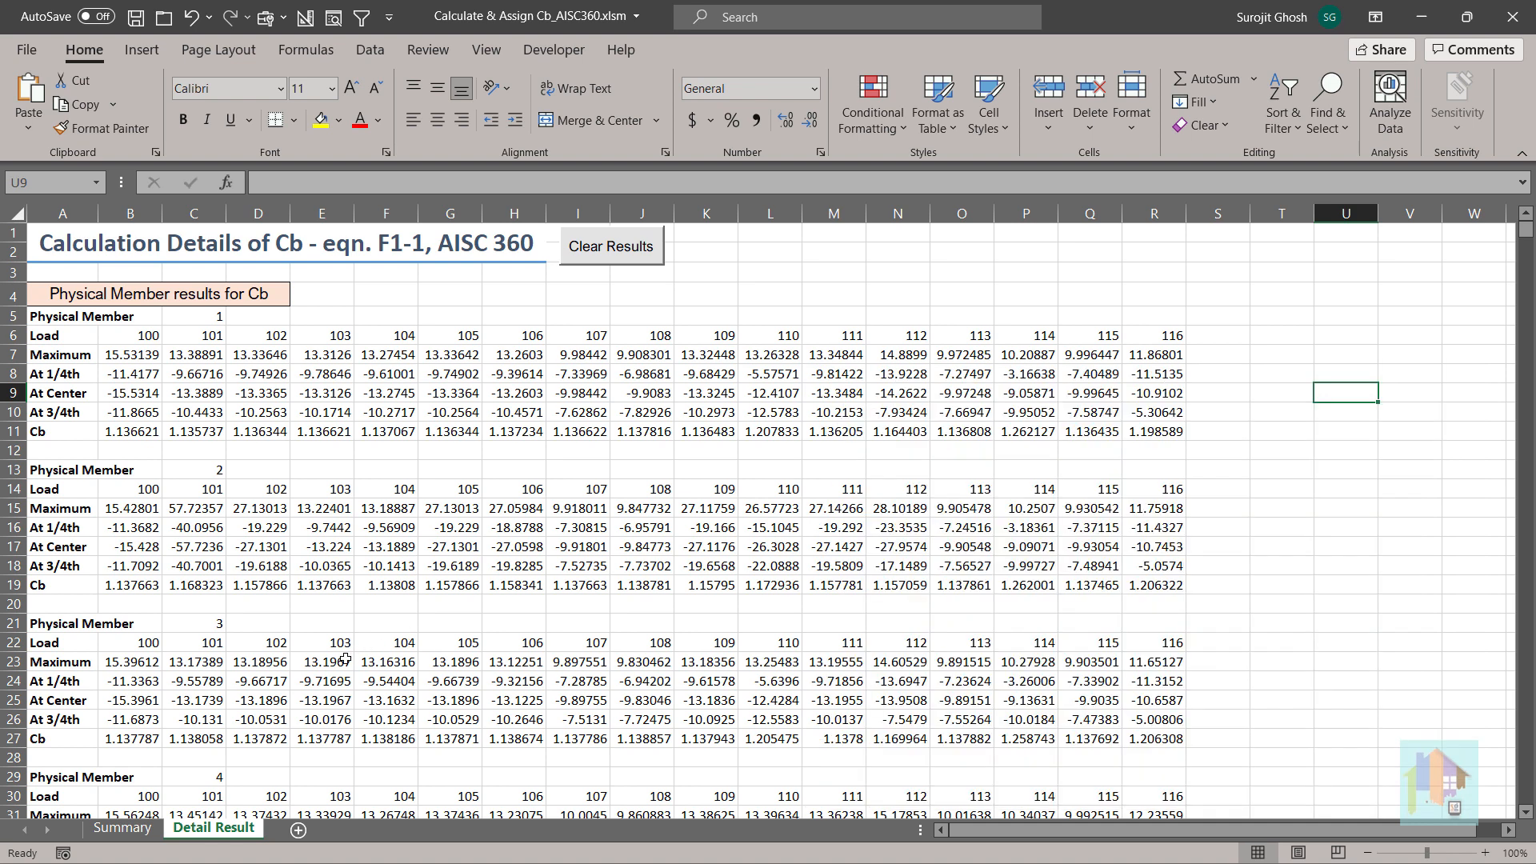
left_click(136, 832)
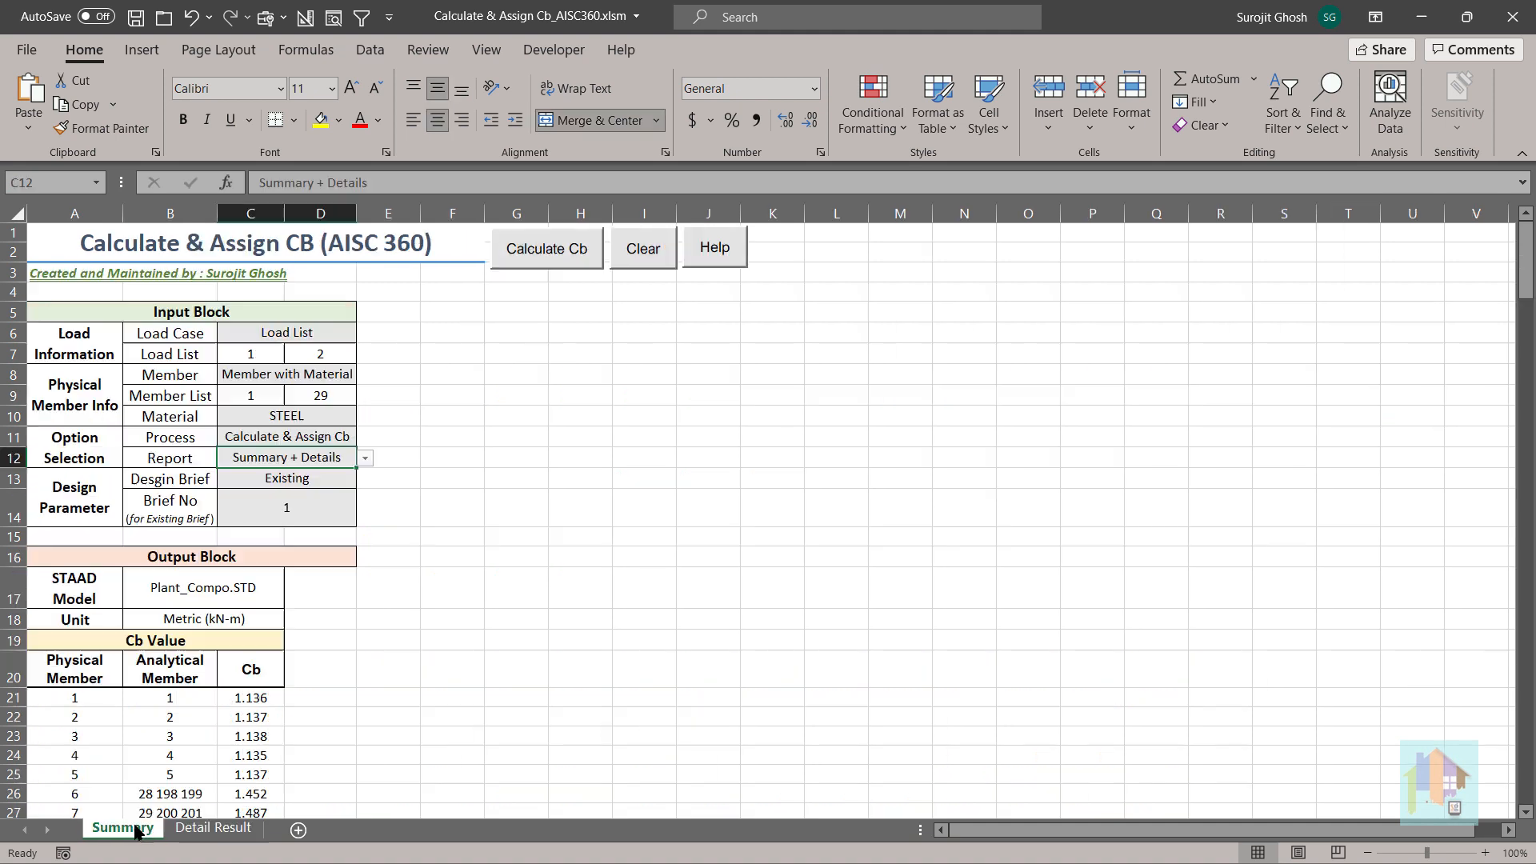
Step: Review the Summary sheet's Cb output table and the choices for the Design Brief input without changing them
left_click(262, 747)
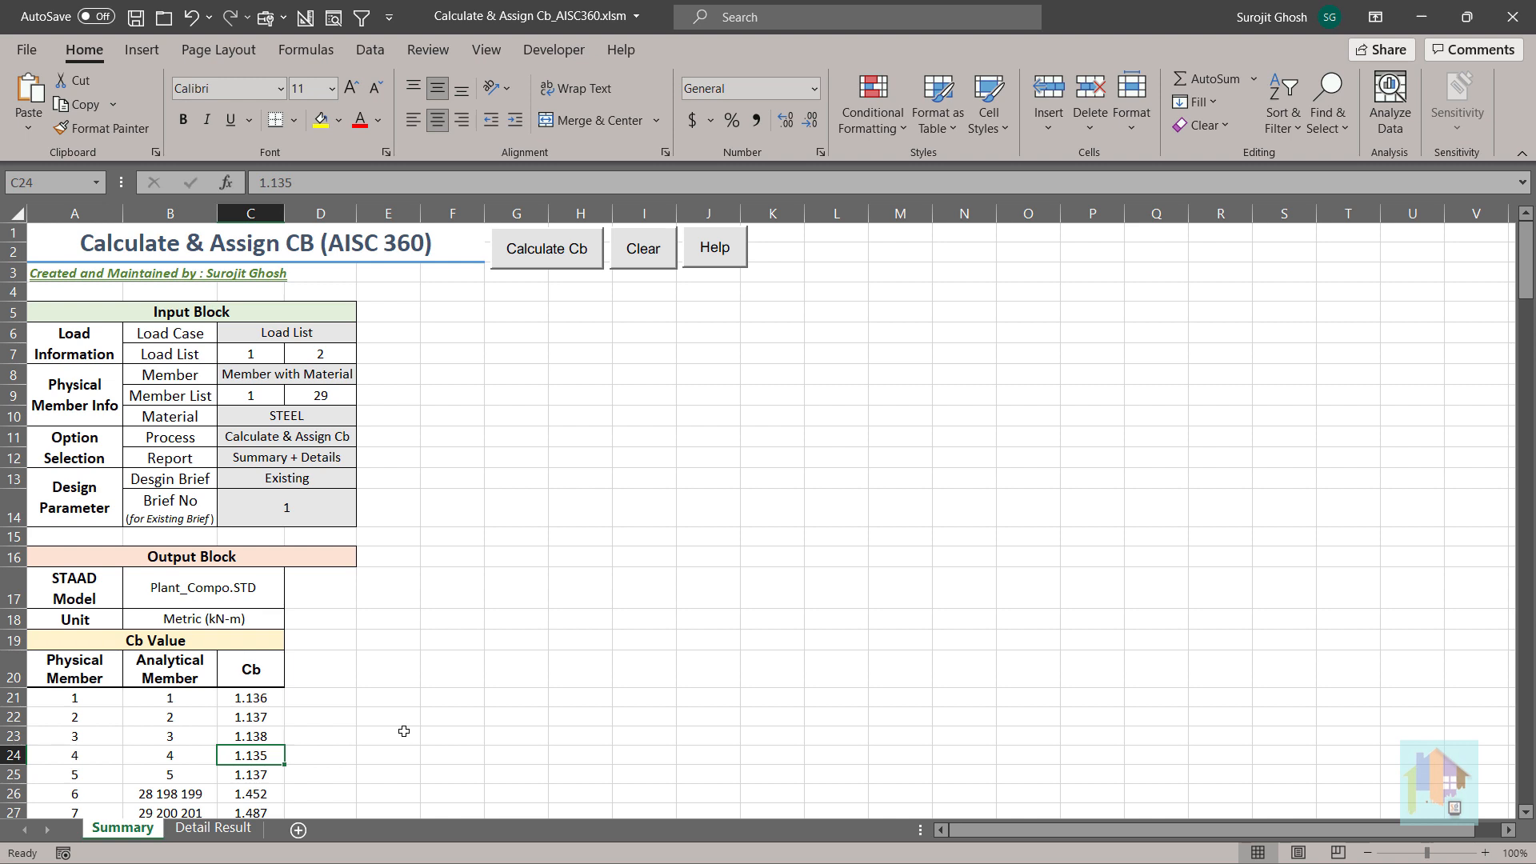
scroll(404, 732, "down", 1)
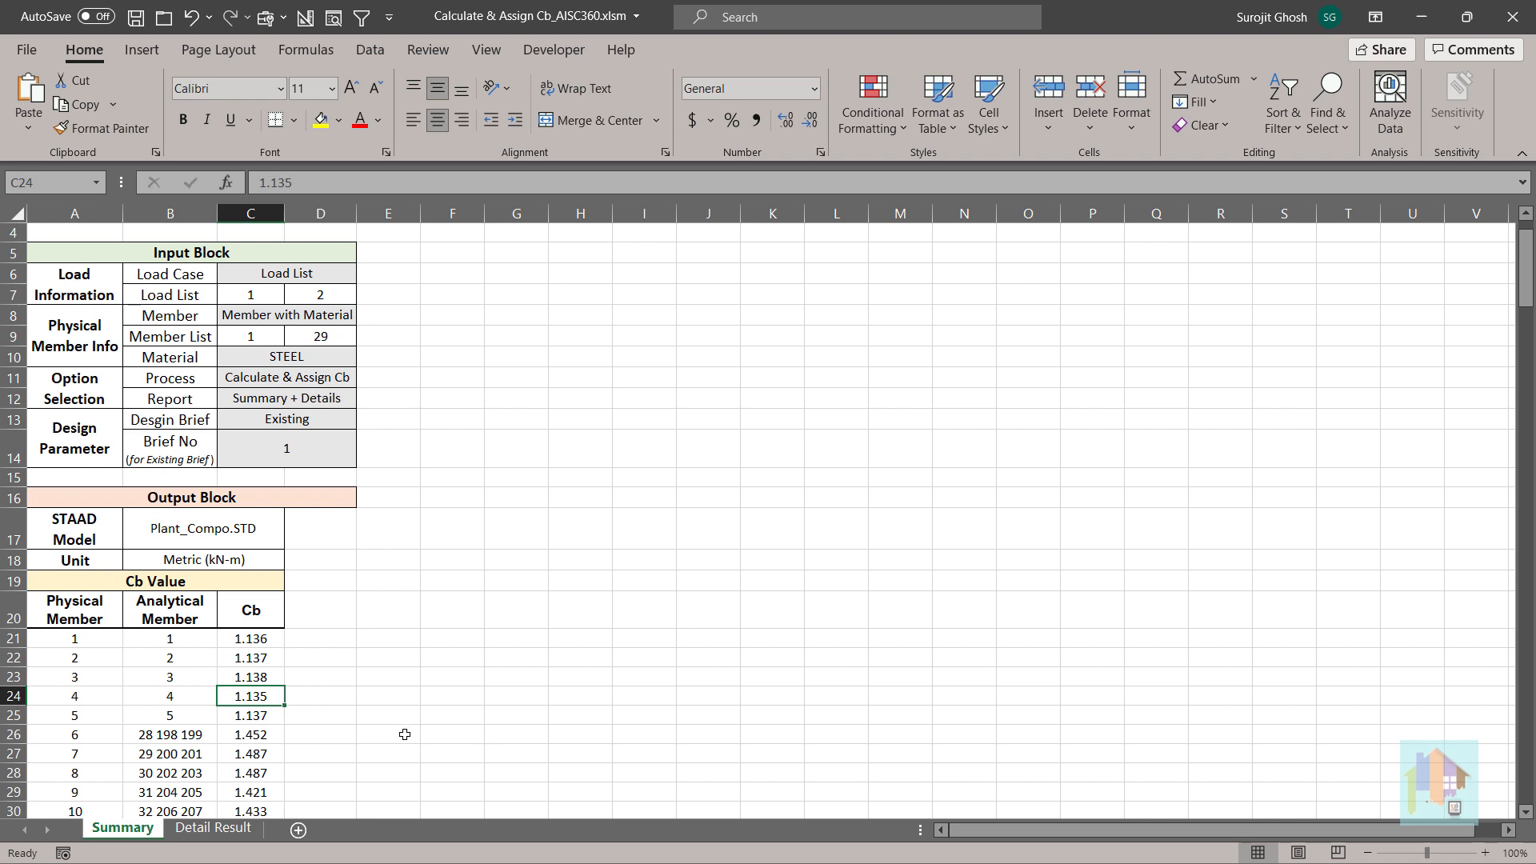
left_click(351, 420)
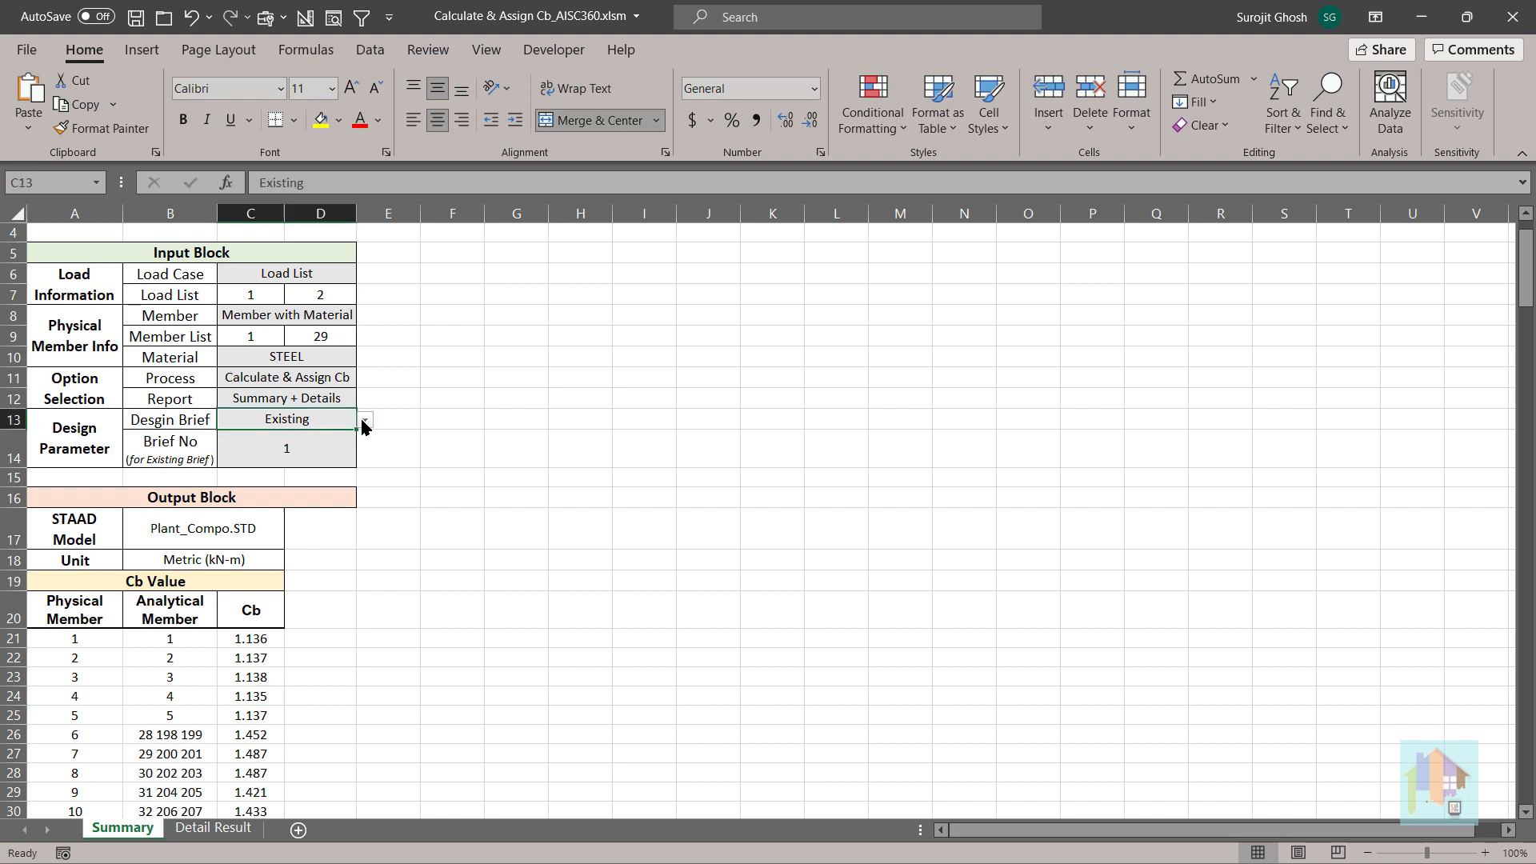
left_click(366, 421)
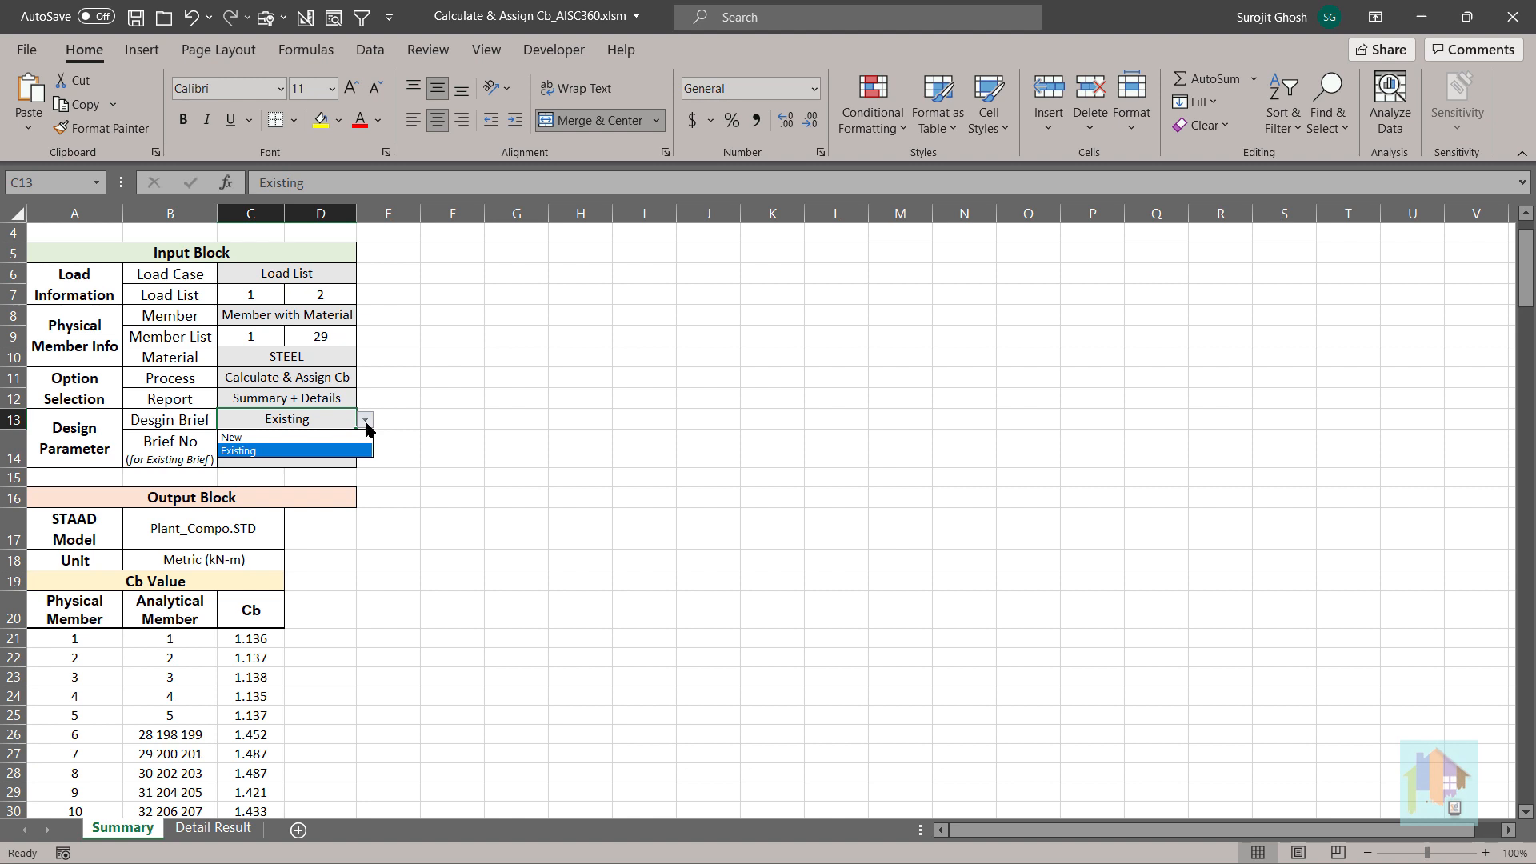
left_click(367, 428)
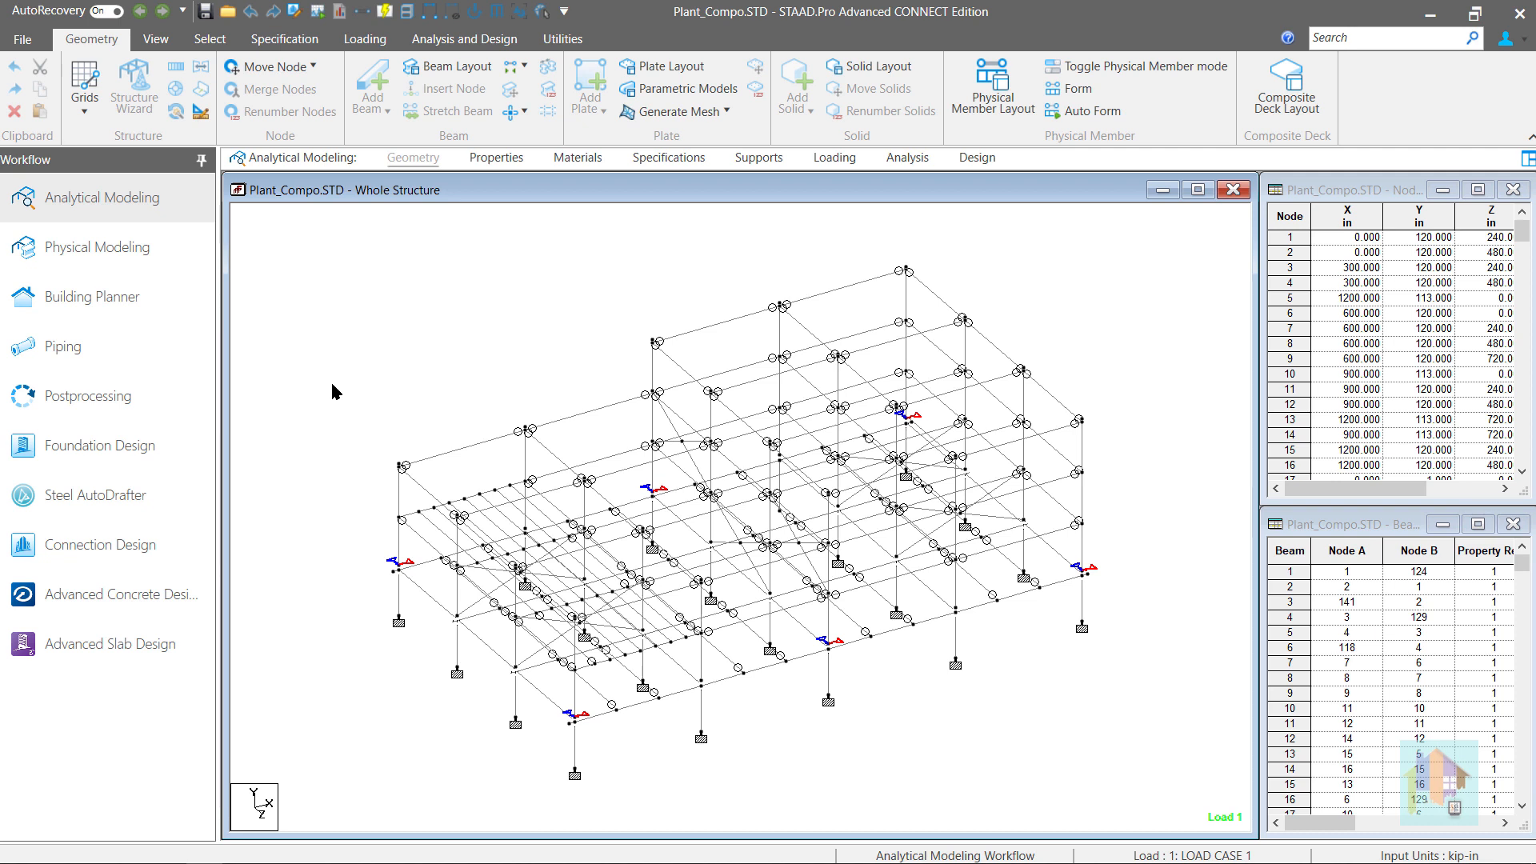
Step: Switch to STAAD.Pro's Plant_Compo model, open it in the Physical Modeling workflow, and select the whole structure for a closer view of the platform
left_click(120, 248)
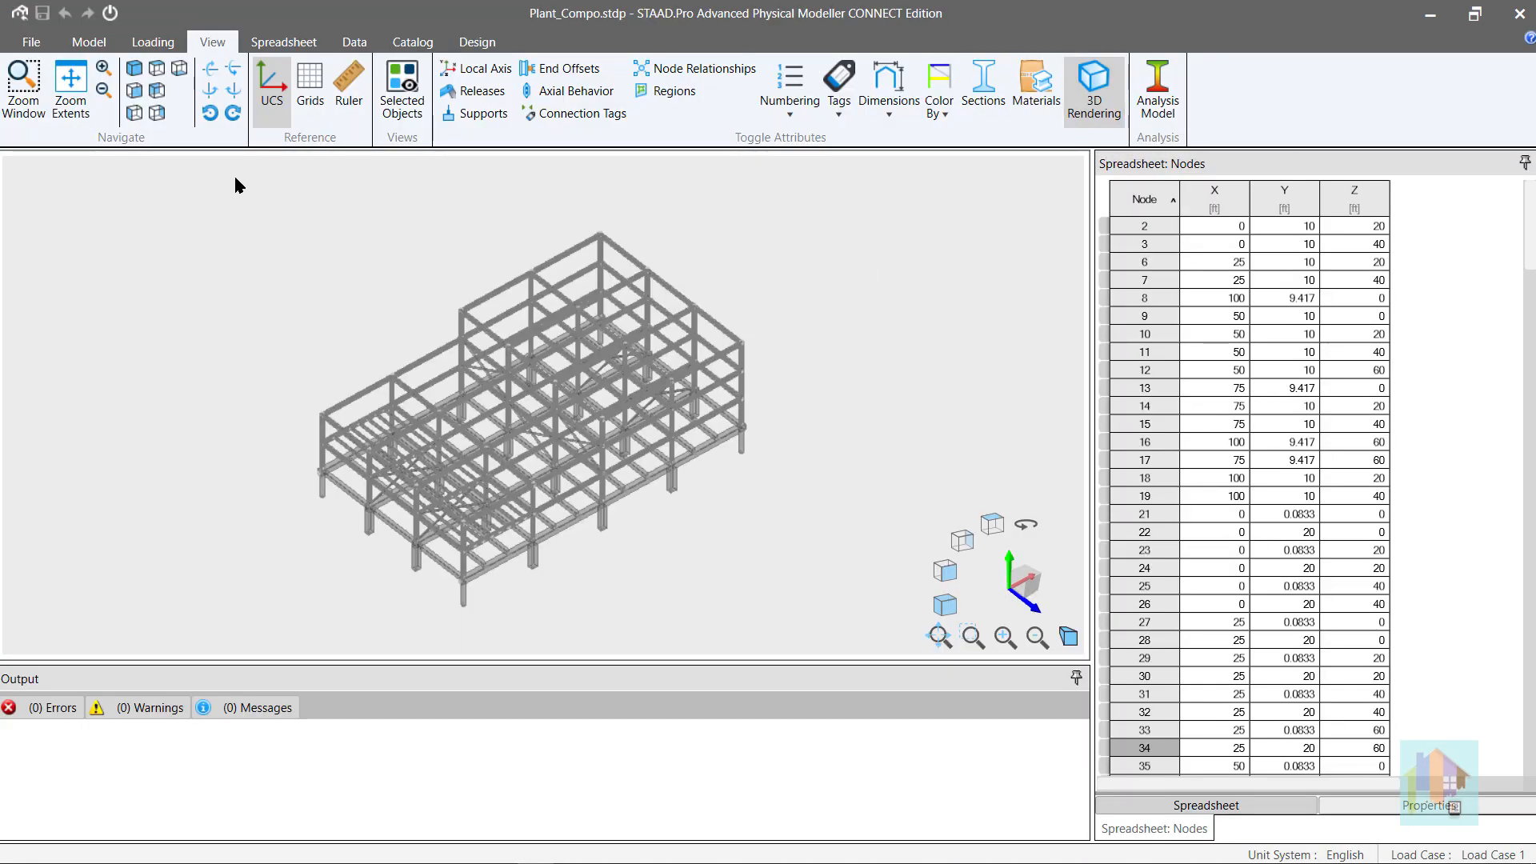
left_click_drag(240, 184, 808, 632)
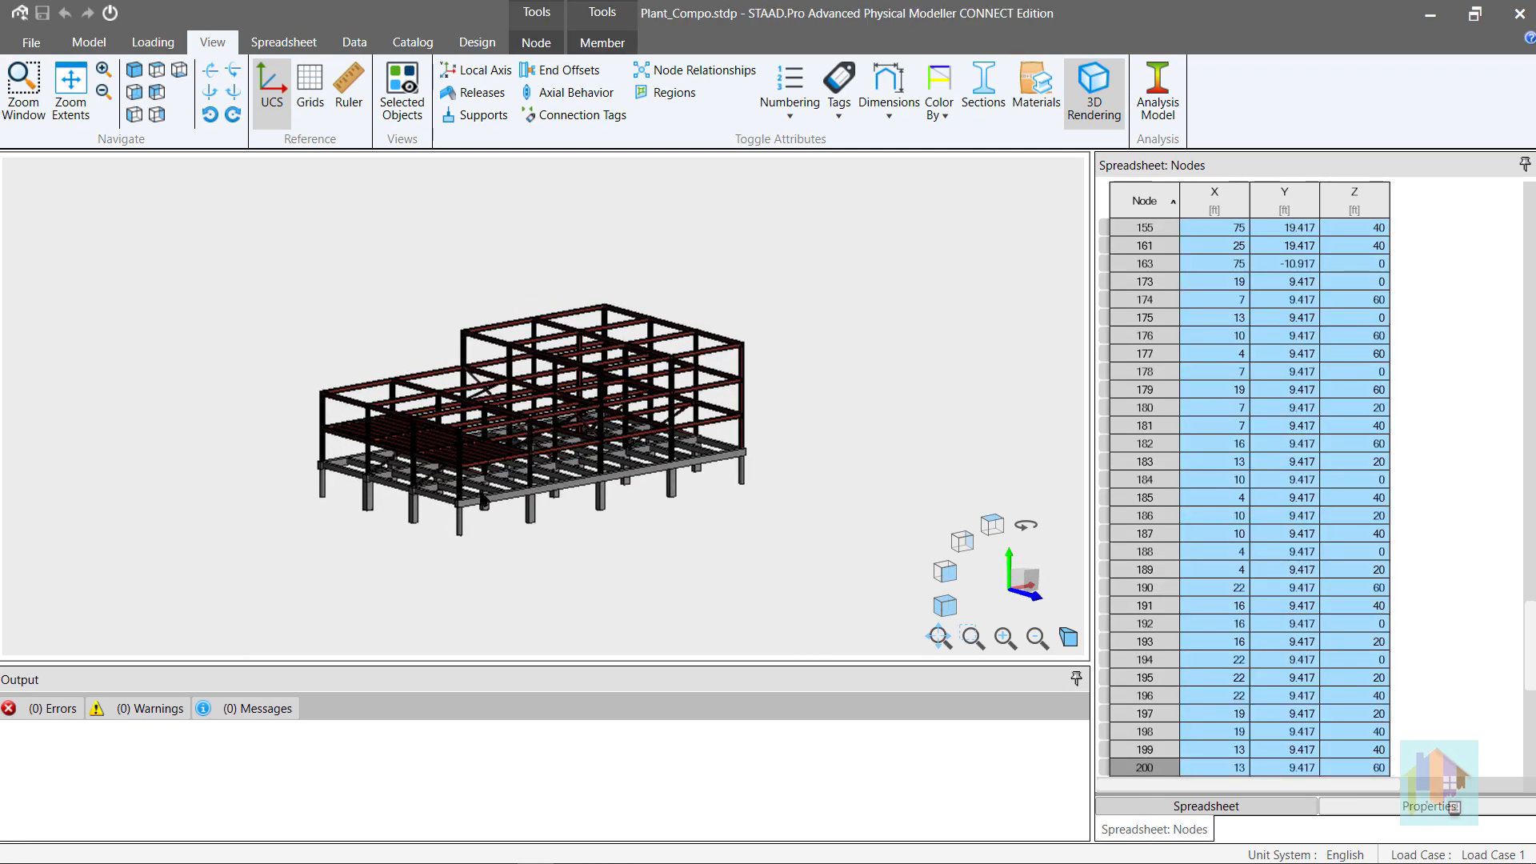
scroll(482, 499, "up", 5)
scroll(483, 500, "up", 2)
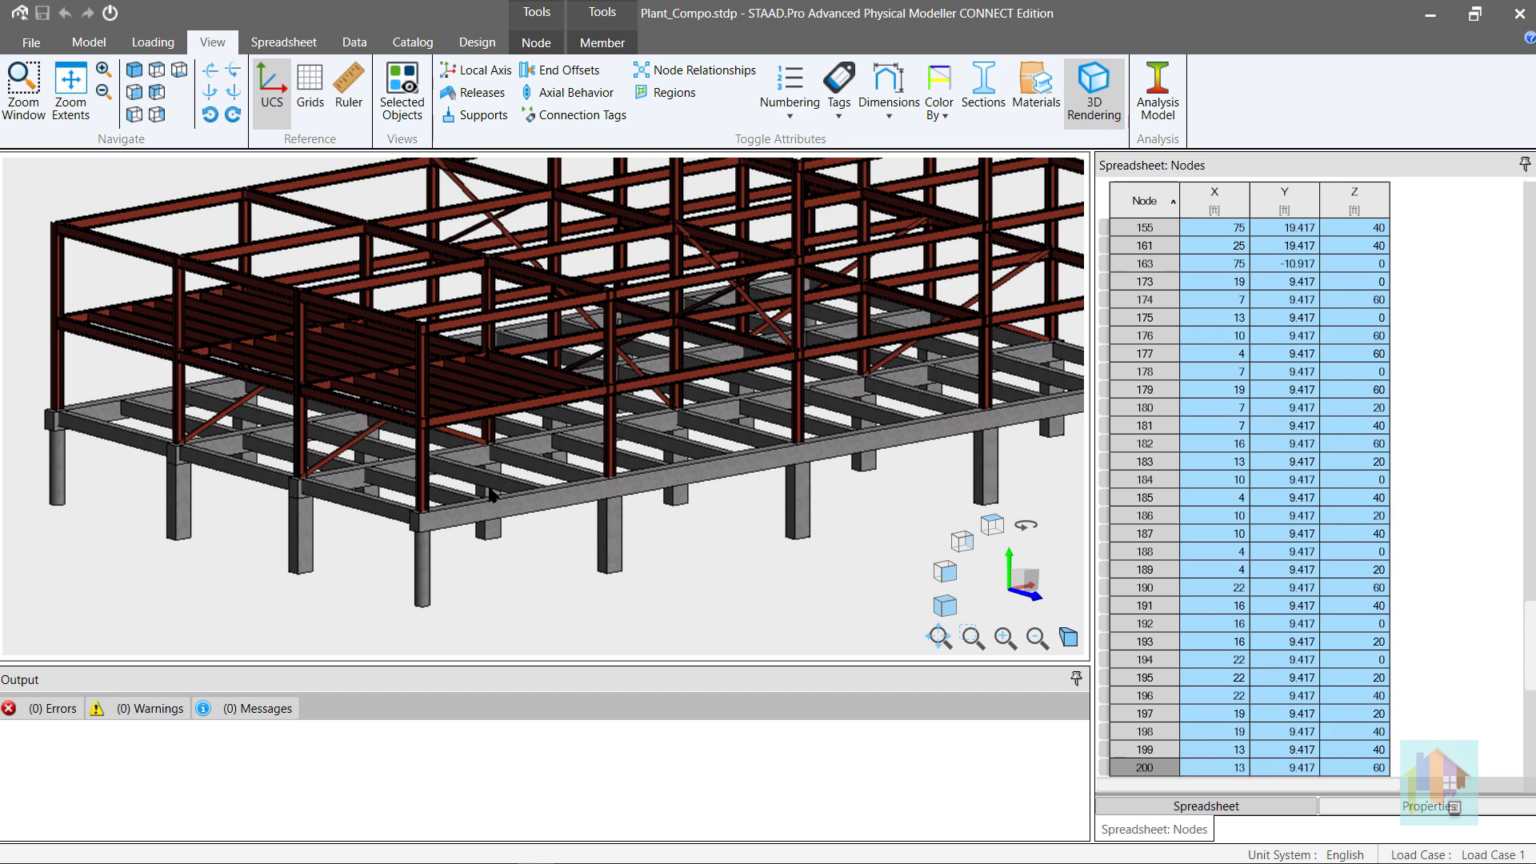
middle_click_drag(460, 482, 498, 500)
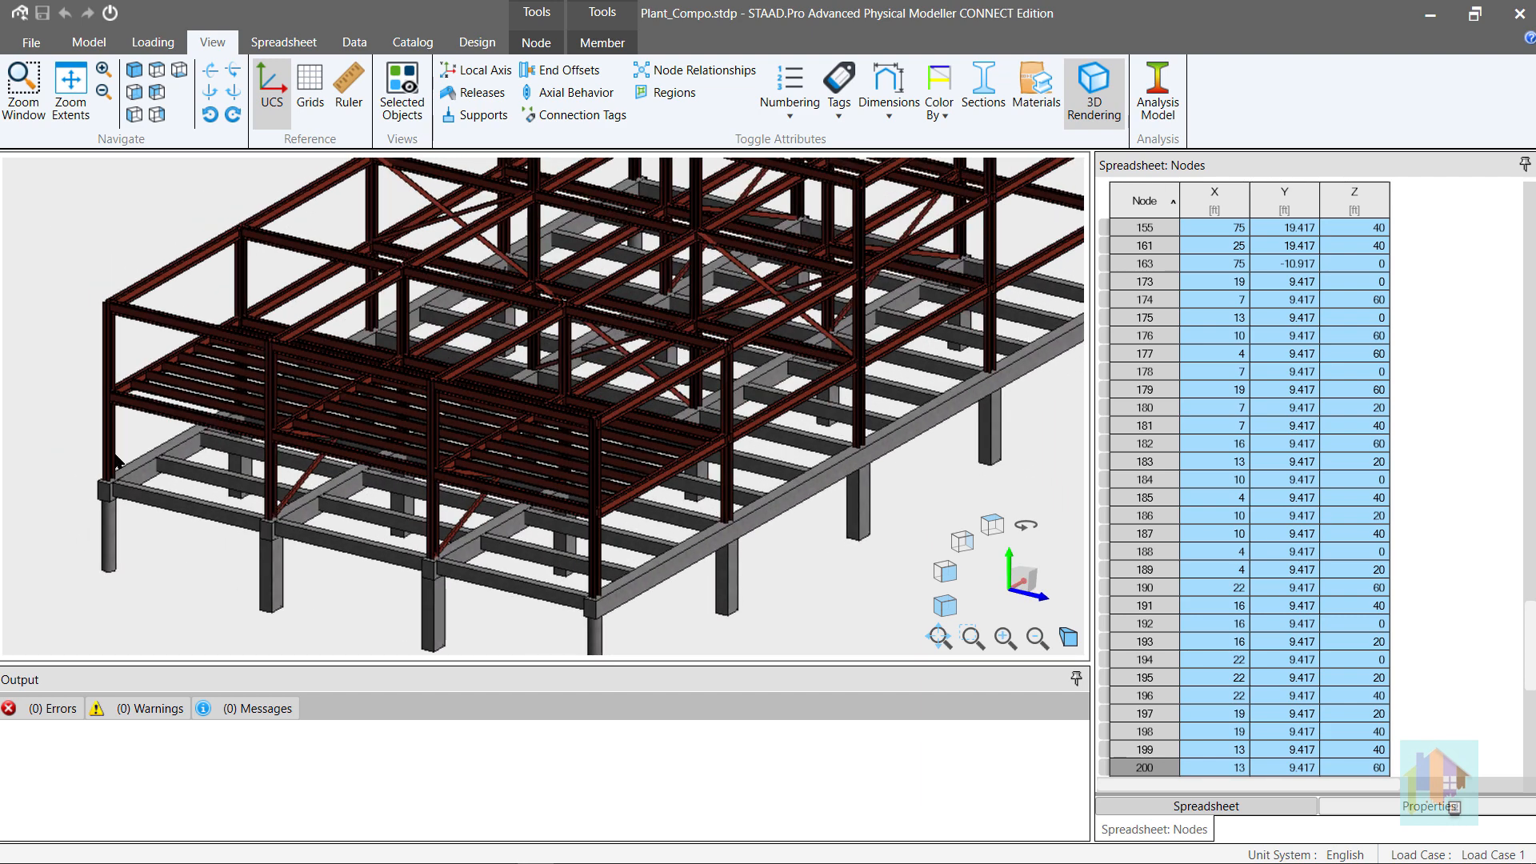
Step: Clear the whole-structure selection and pick individual platform beams, ending with the edge beam on the opposite side, to inspect them as physical members
left_click(56, 432)
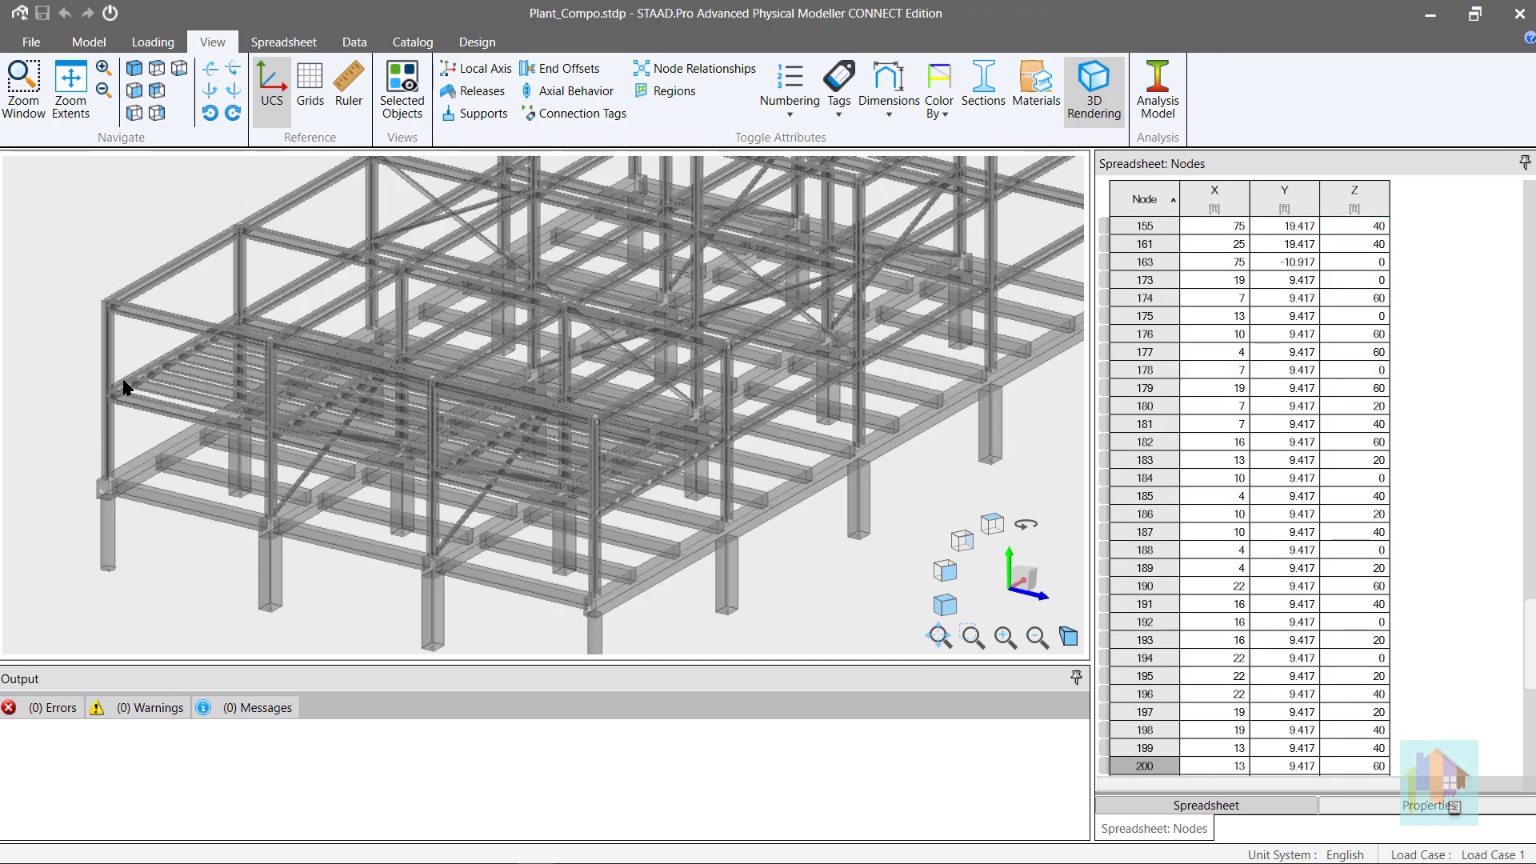
left_click(126, 388)
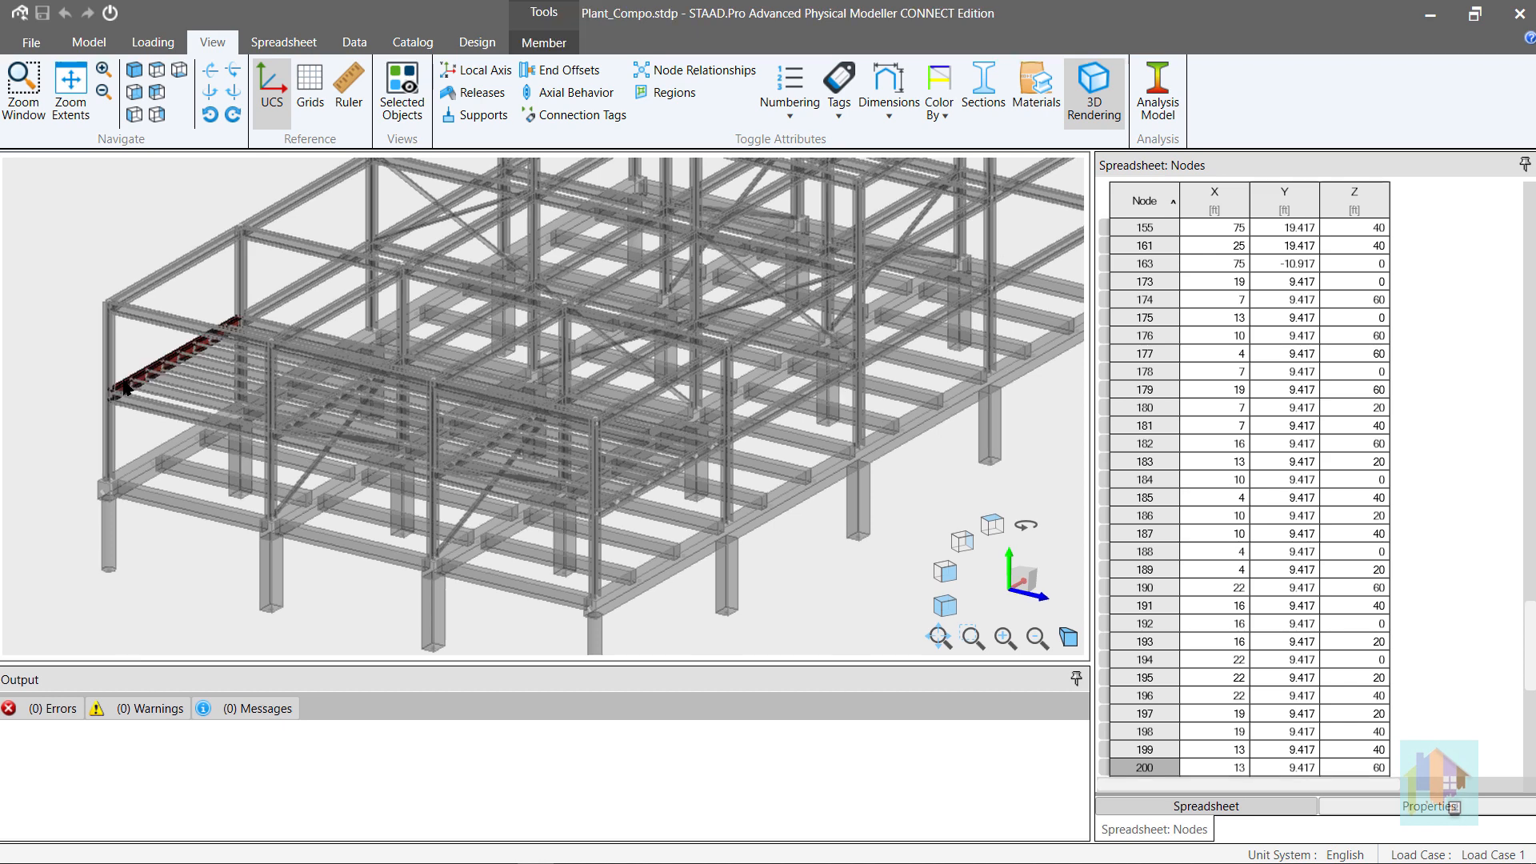
left_click(619, 499)
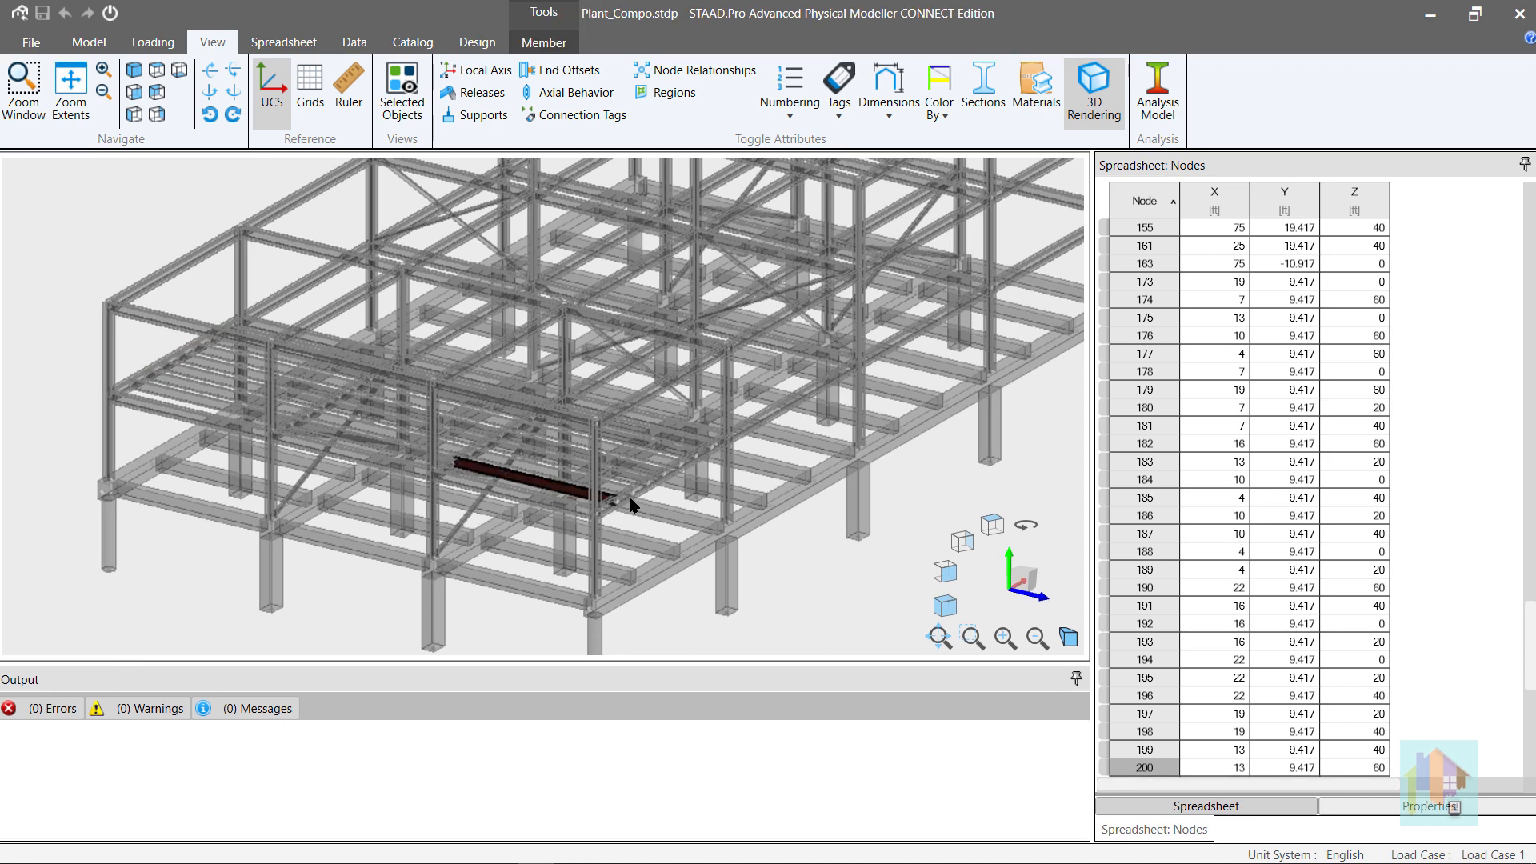
left_click(629, 498)
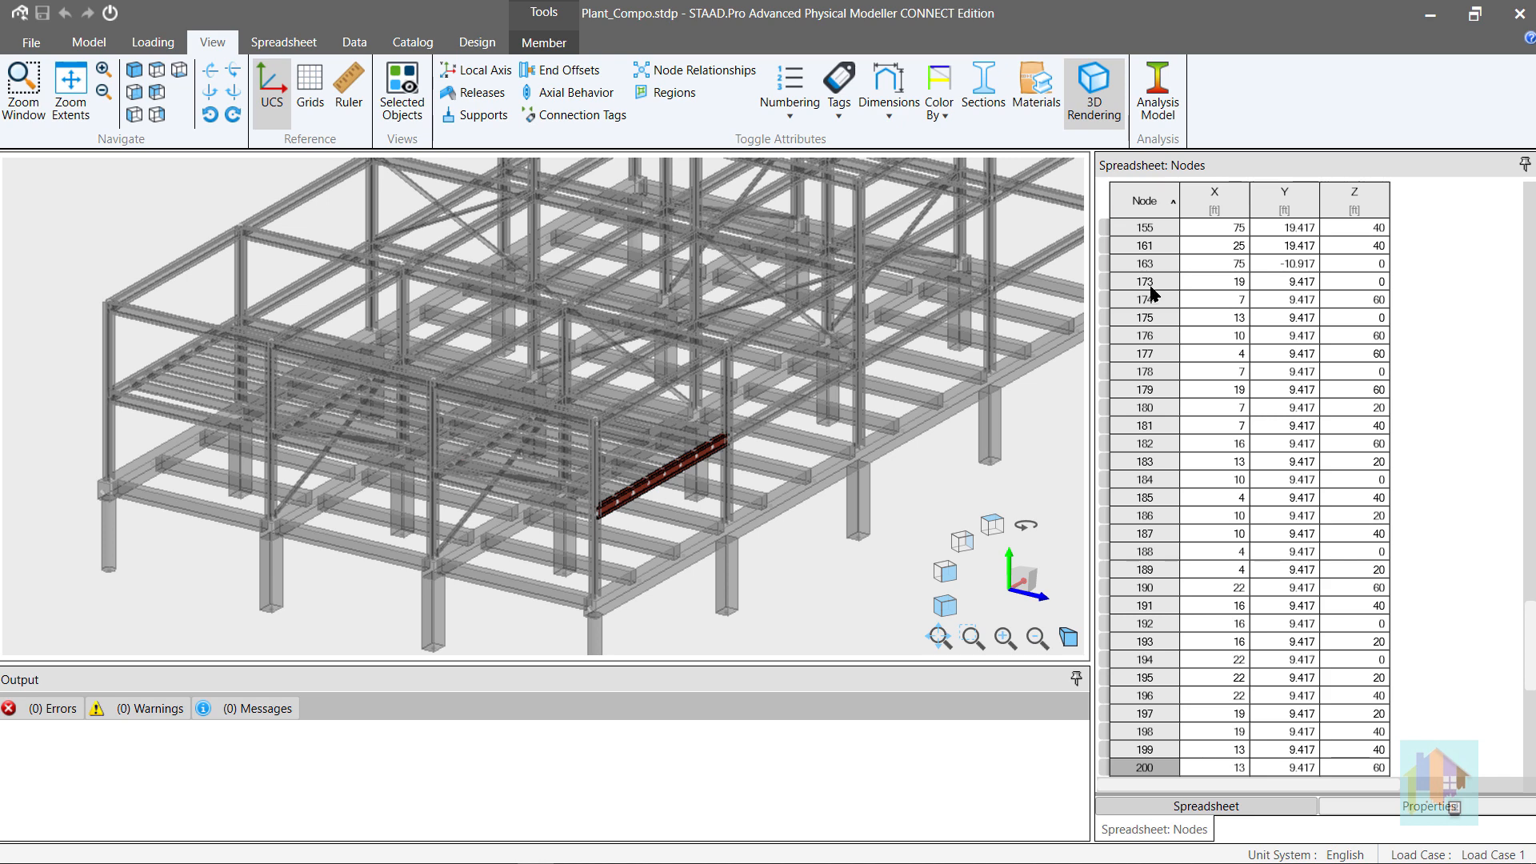
Step: Turn off 3D rendering and display the meshed analysis model of the structure
left_click(1099, 120)
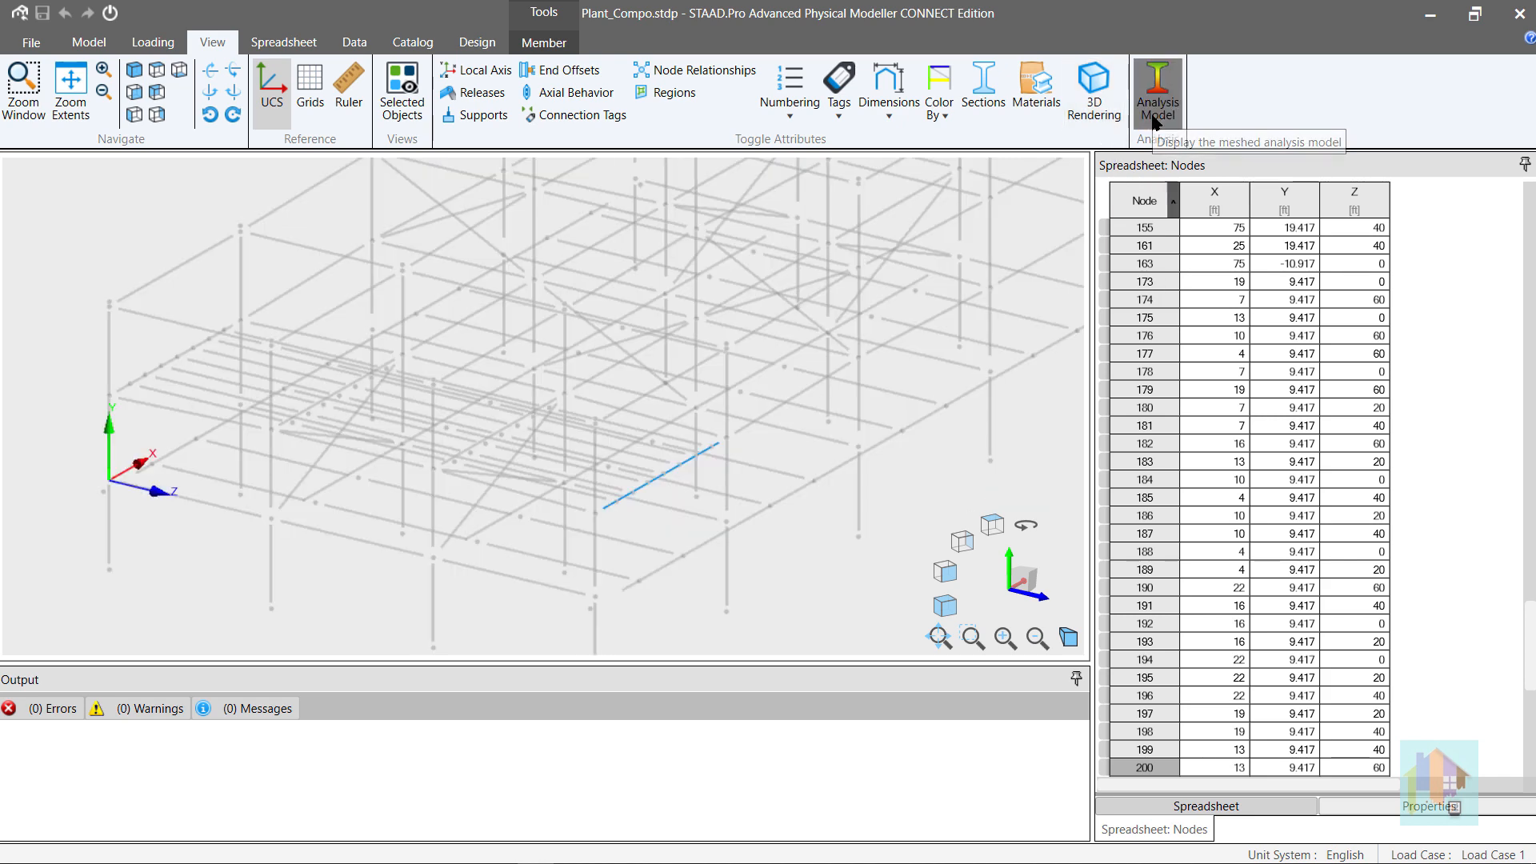
left_click(1158, 92)
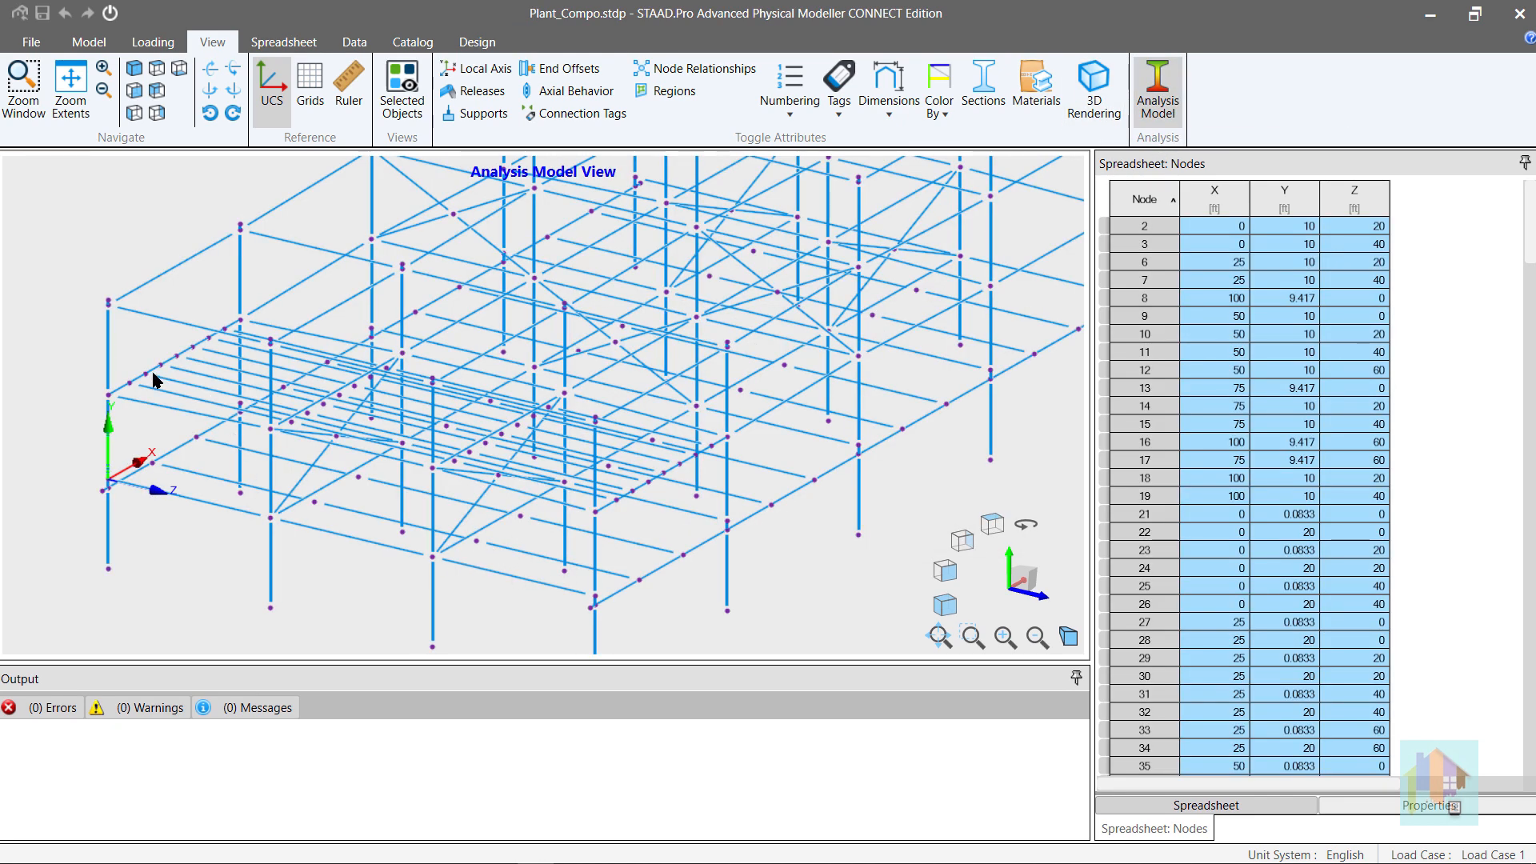